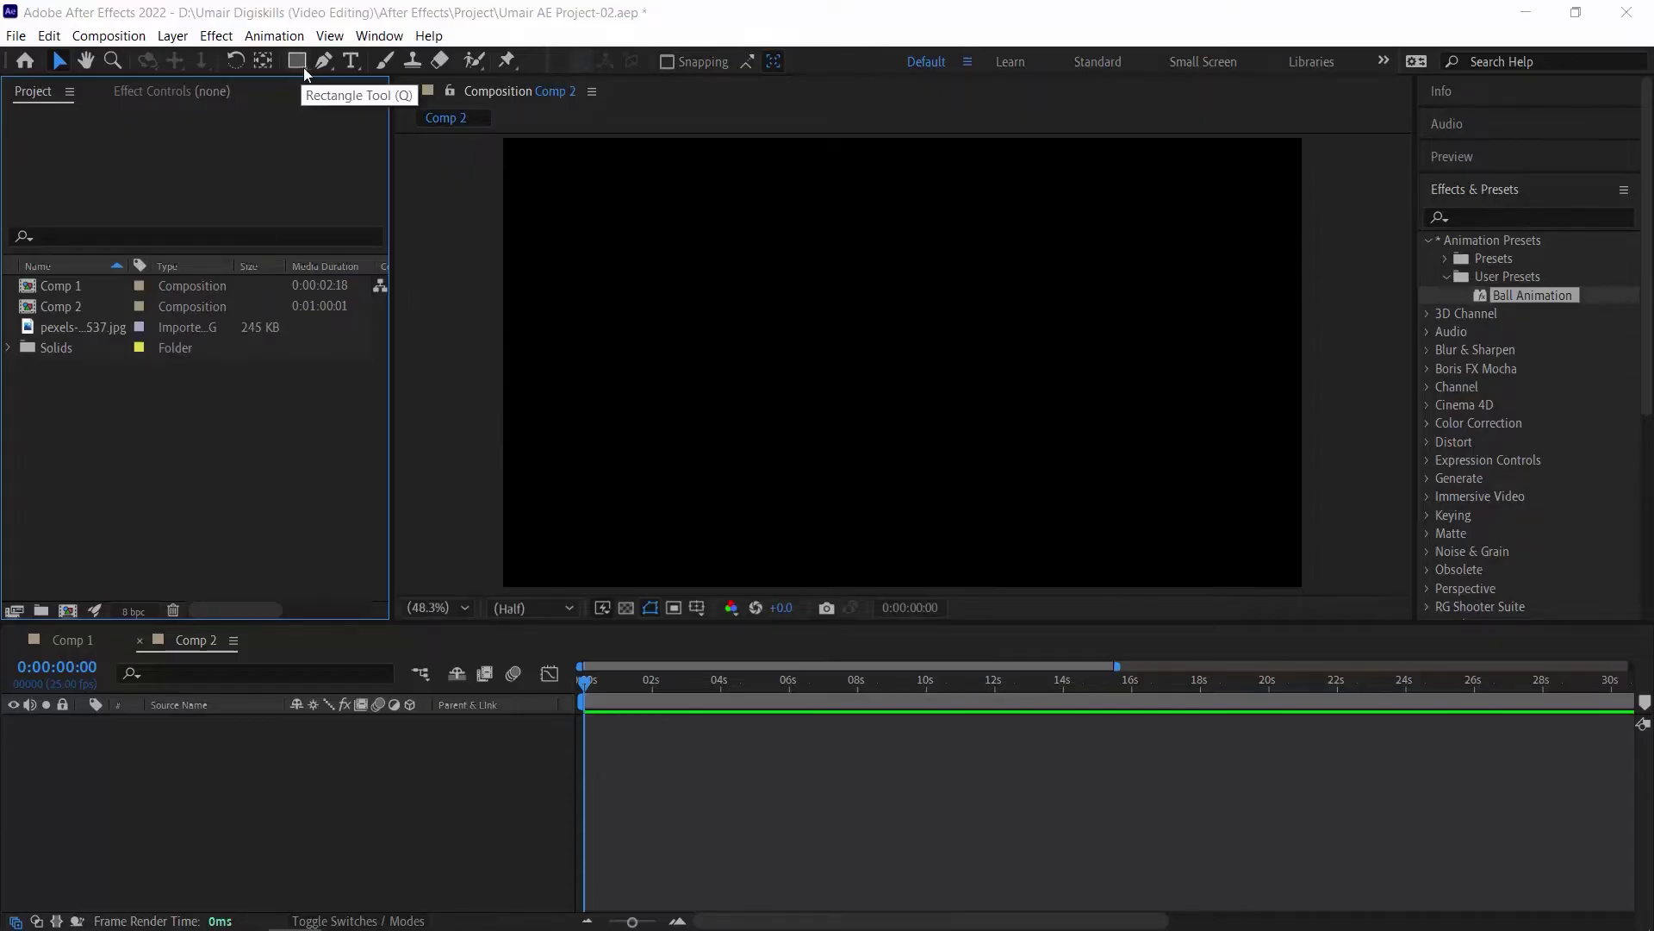
Step: Draw a white circle near the centre of Comp 2 with the Ellipse tool and shift it slightly down and left
drag(304, 67, 355, 110)
drag(834, 305, 933, 422)
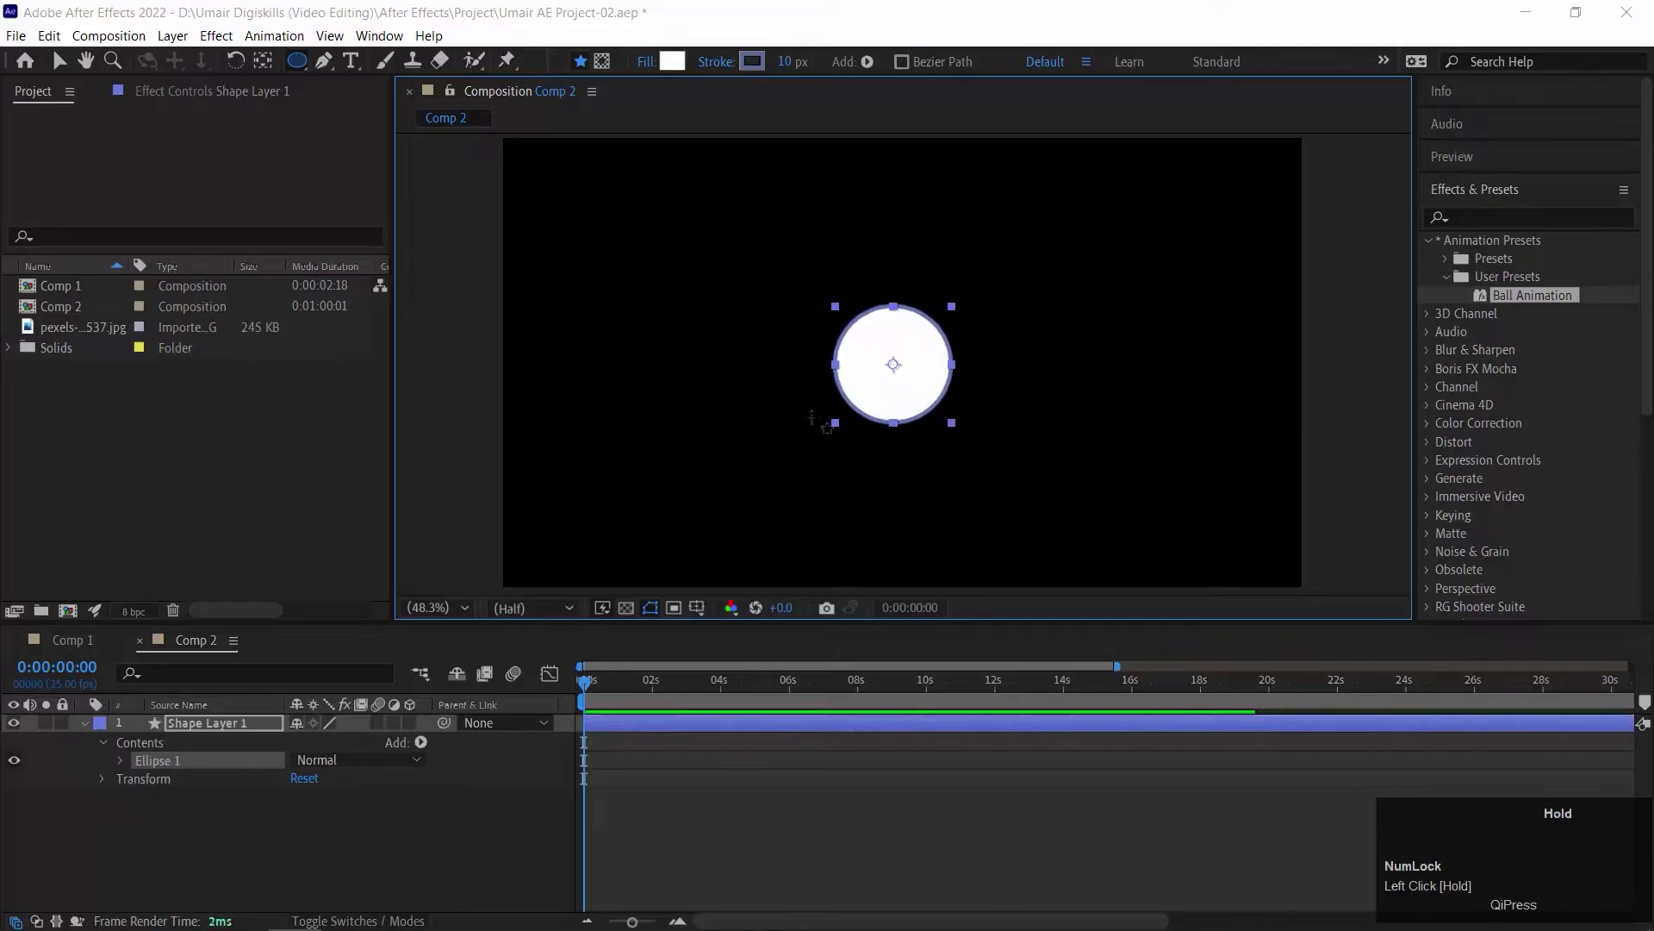
key(v)
drag(906, 395, 879, 435)
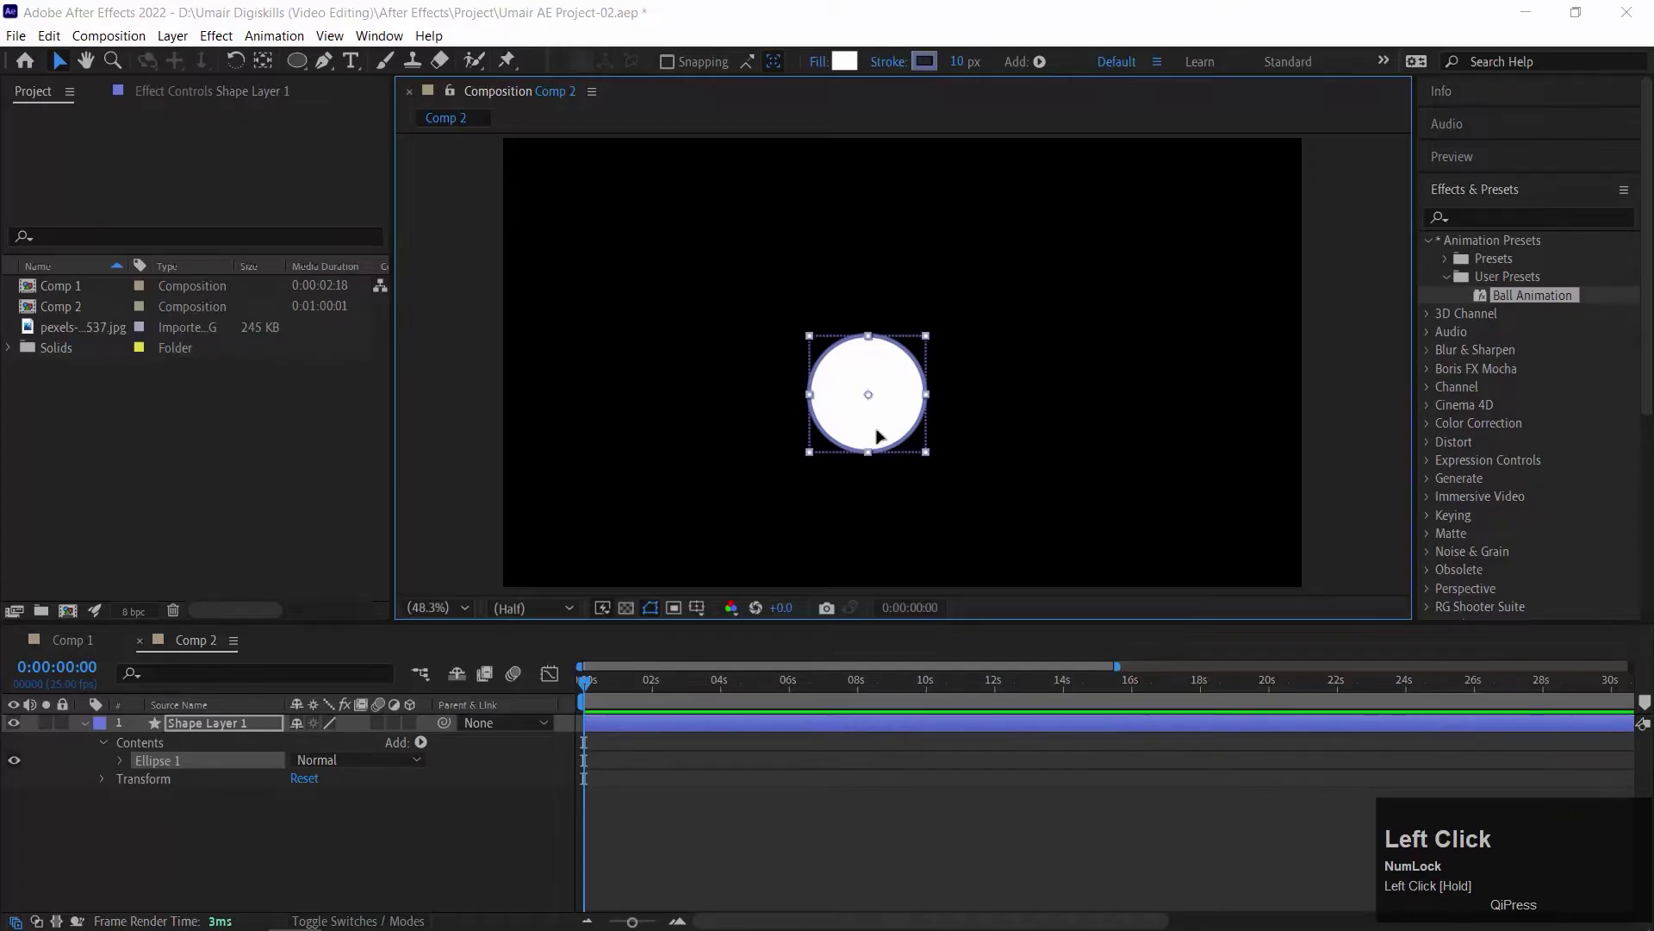
drag(296, 60, 364, 60)
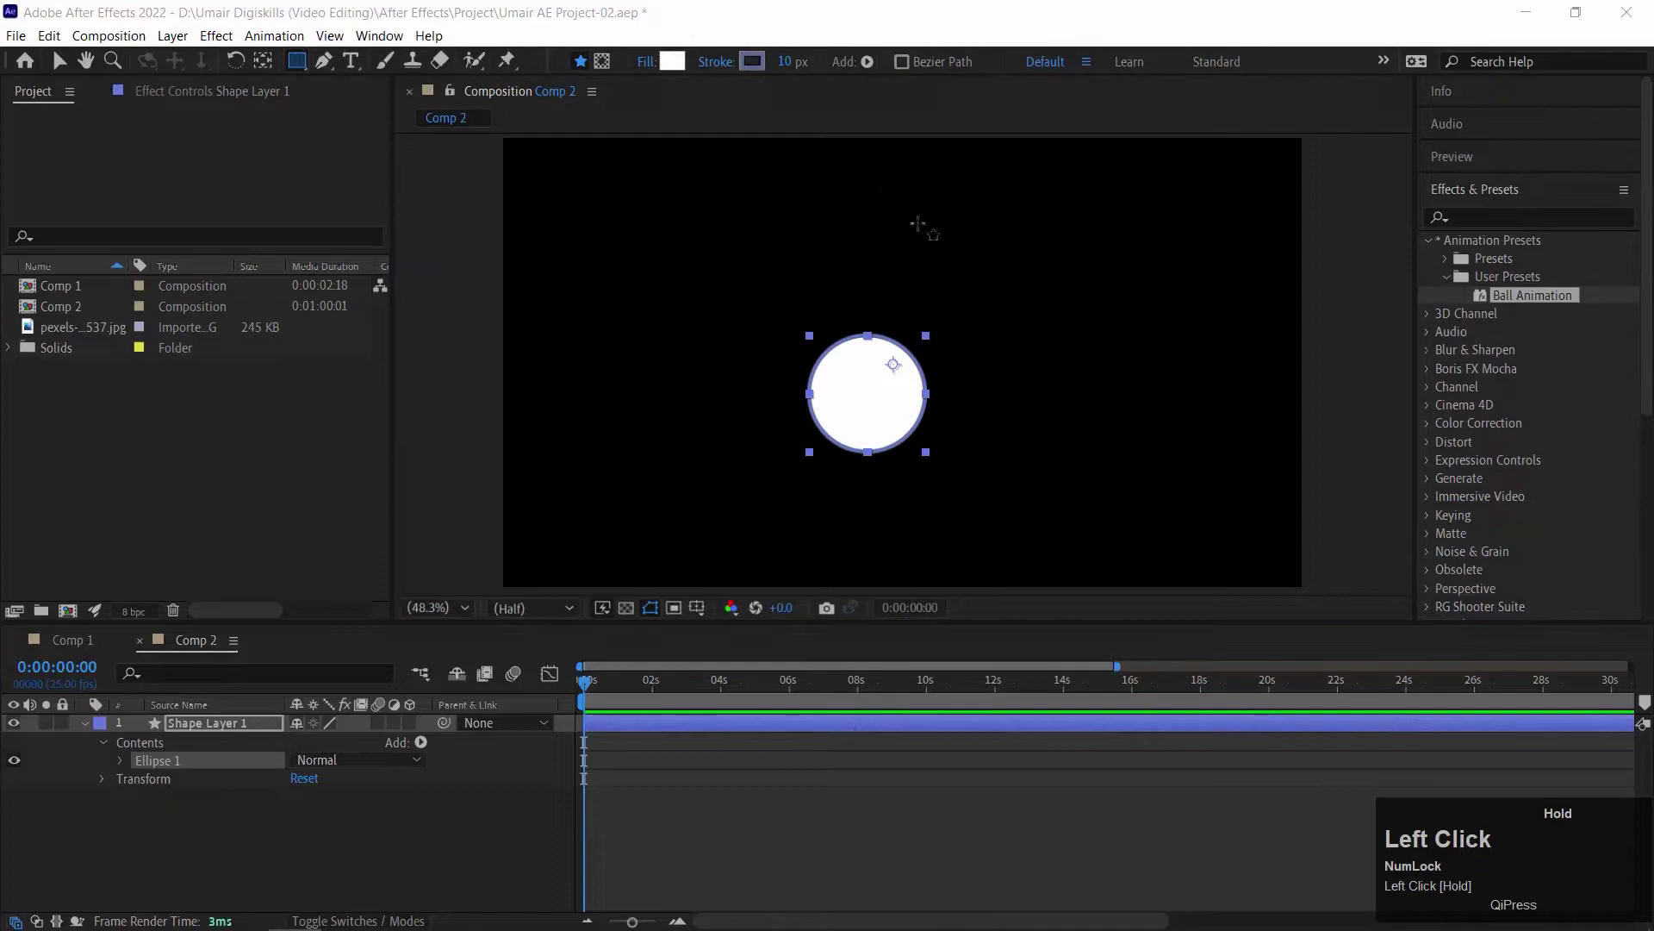
drag(841, 161, 849, 379)
key(ctrl+z)
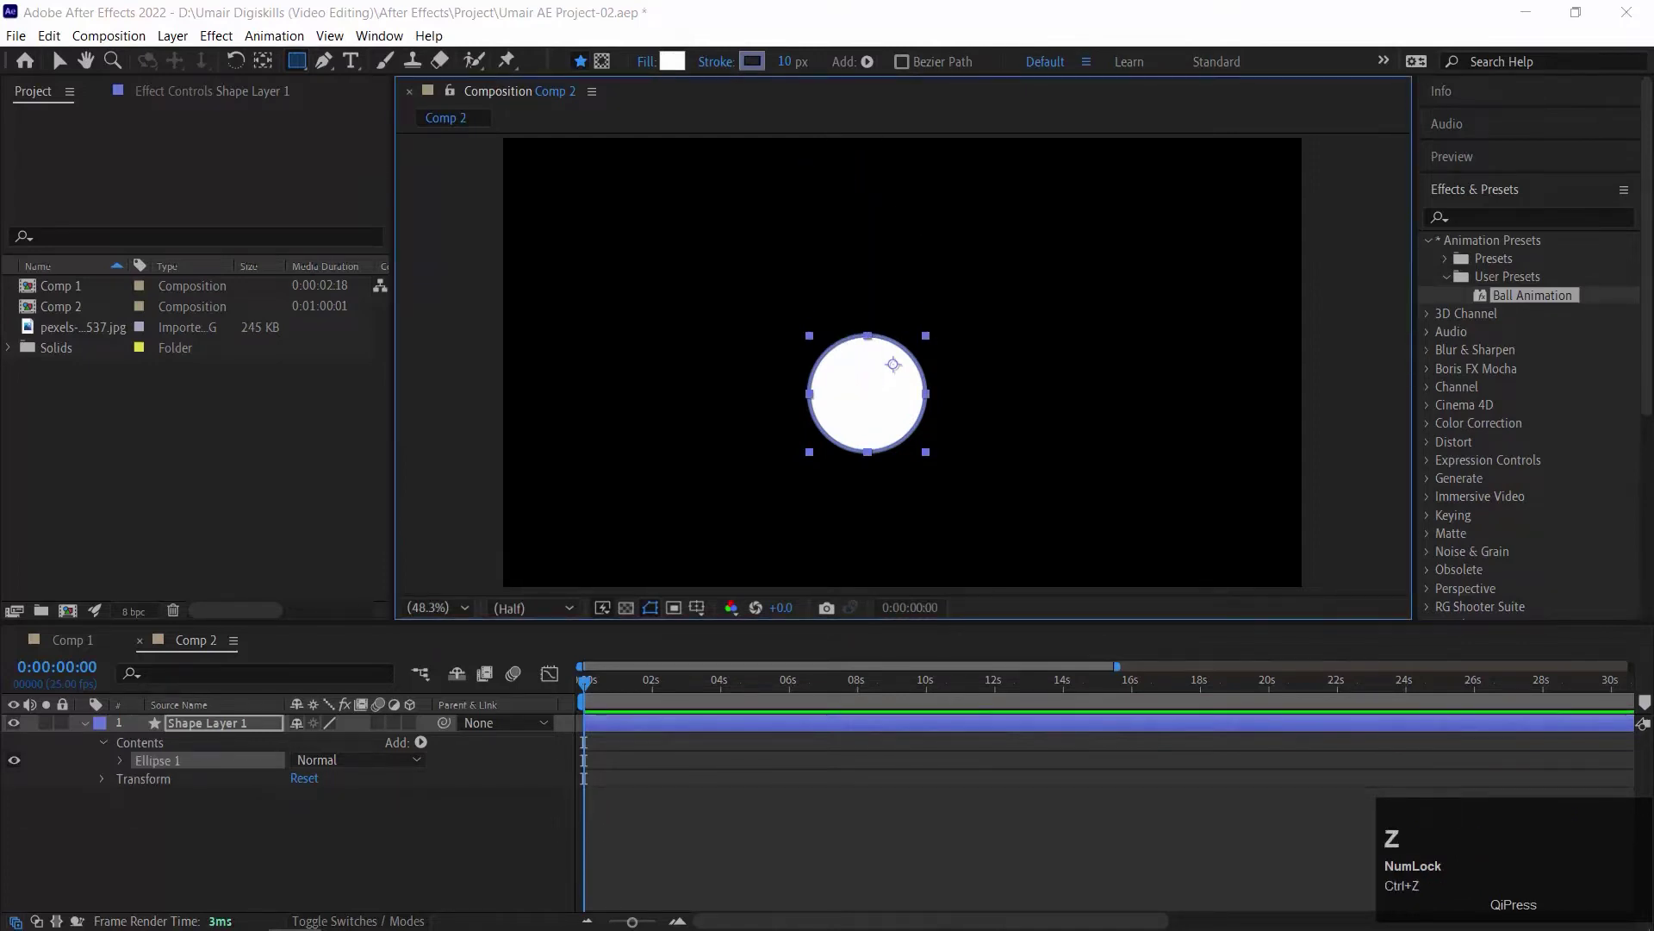
click(131, 836)
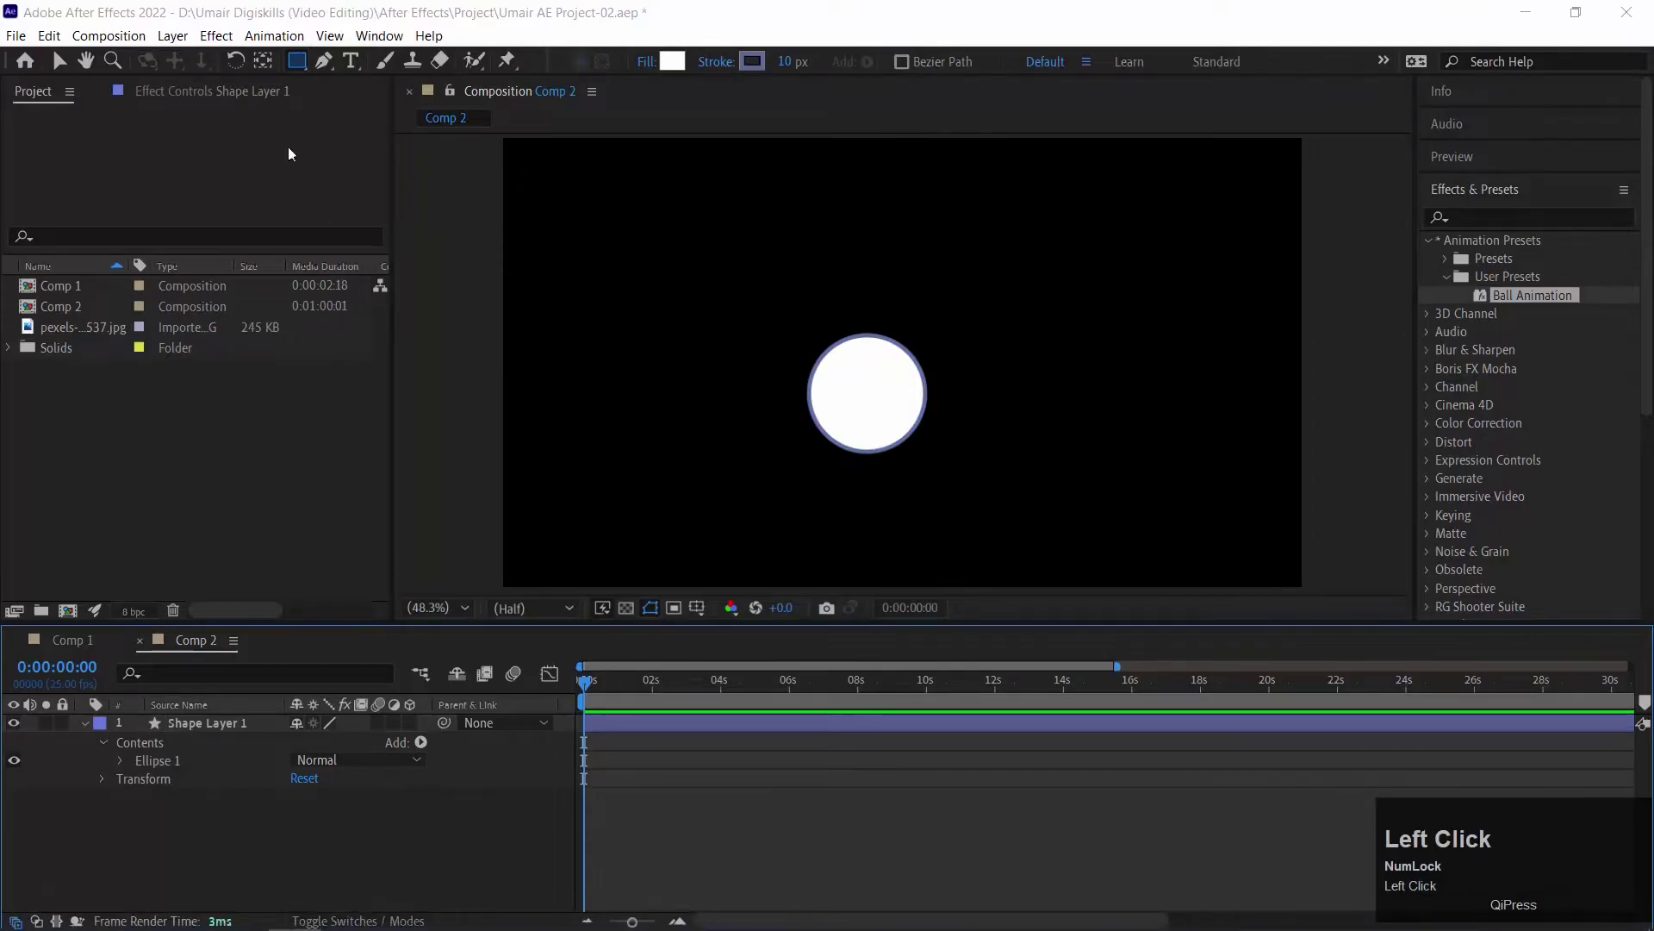
drag(846, 175, 854, 281)
key(ctrl+z)
Step: With no layer selected, draw a narrow vertical rectangle on its own shape layer, running from near the frame's upper edge into the circle
click(209, 722)
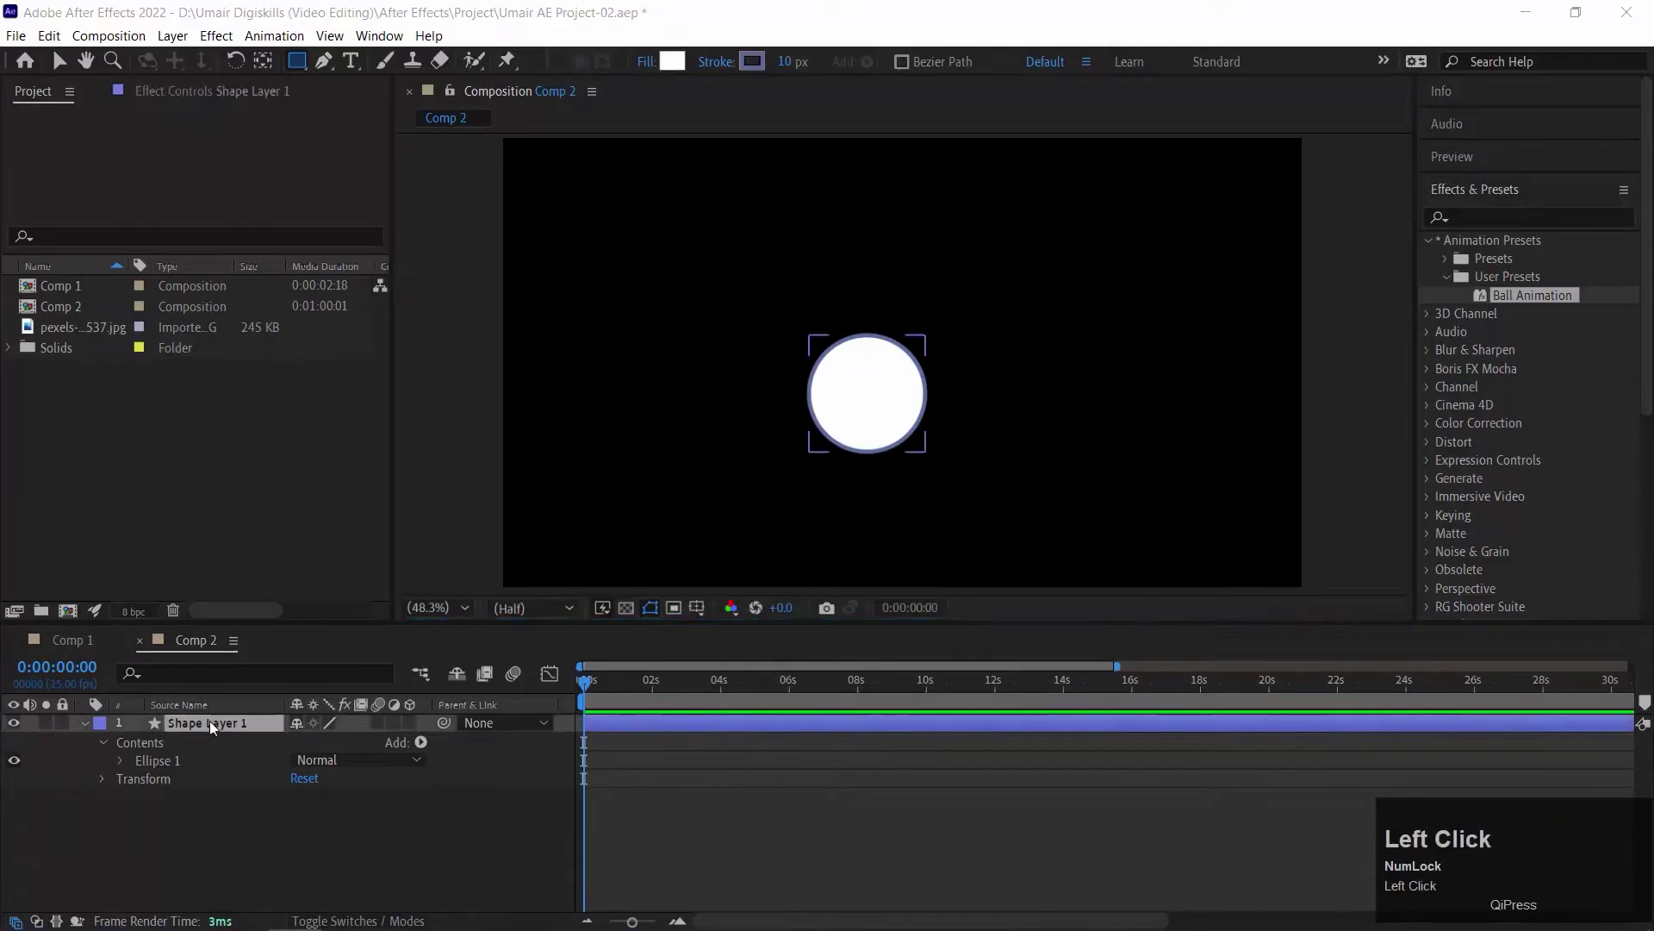
click(251, 825)
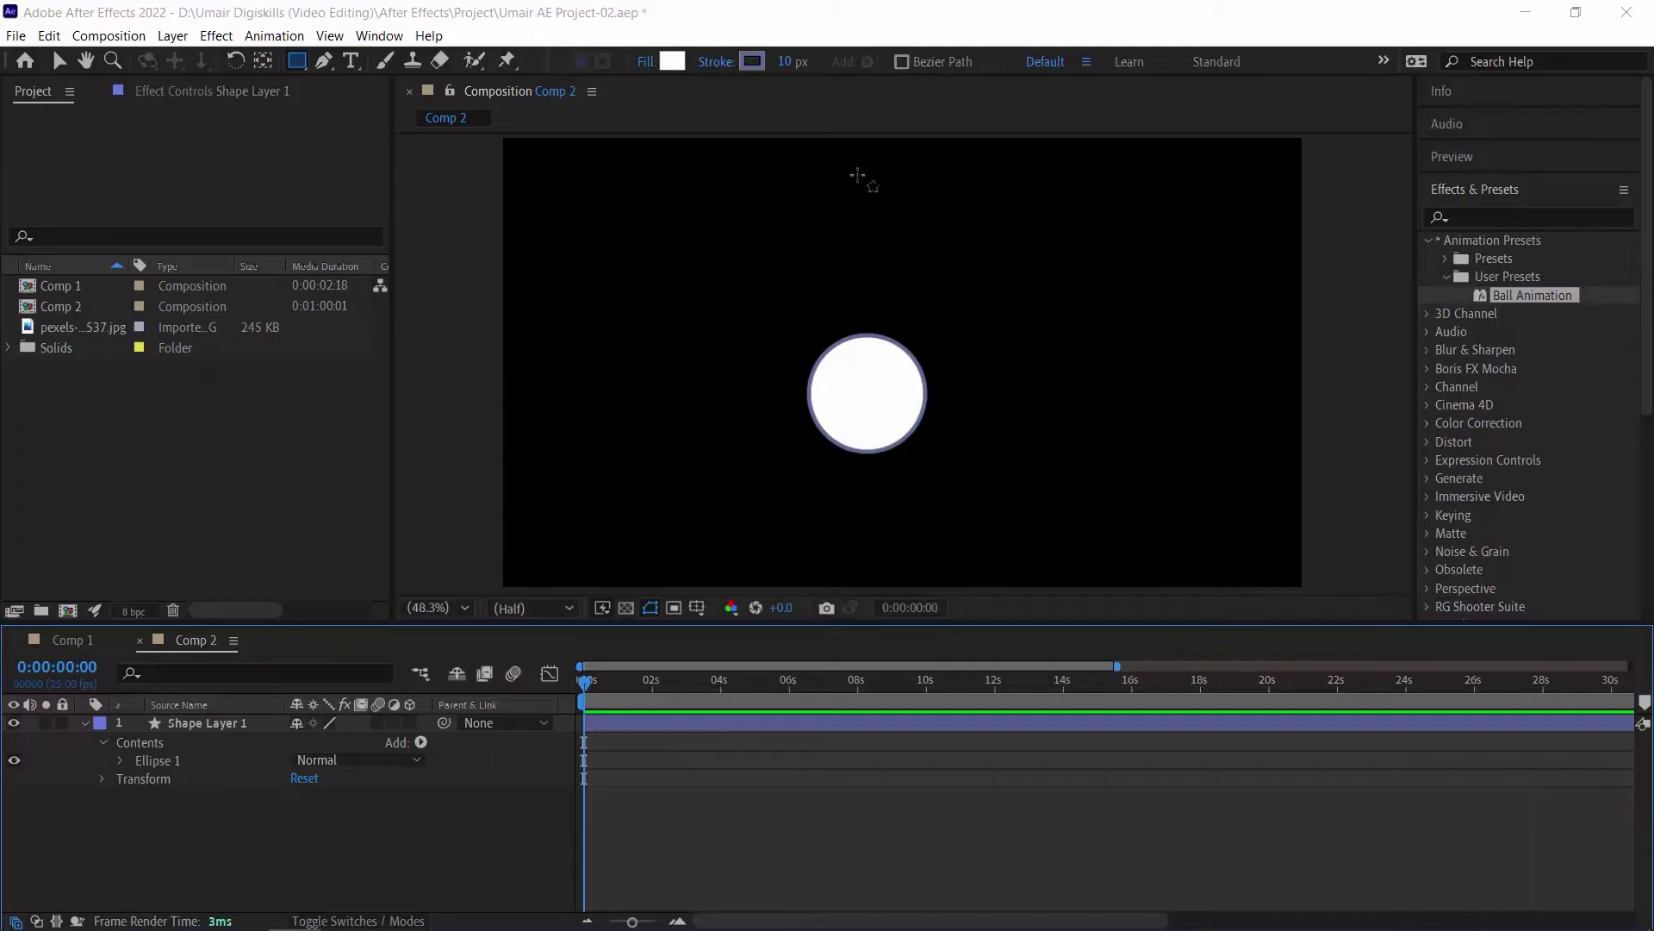
drag(866, 174, 871, 372)
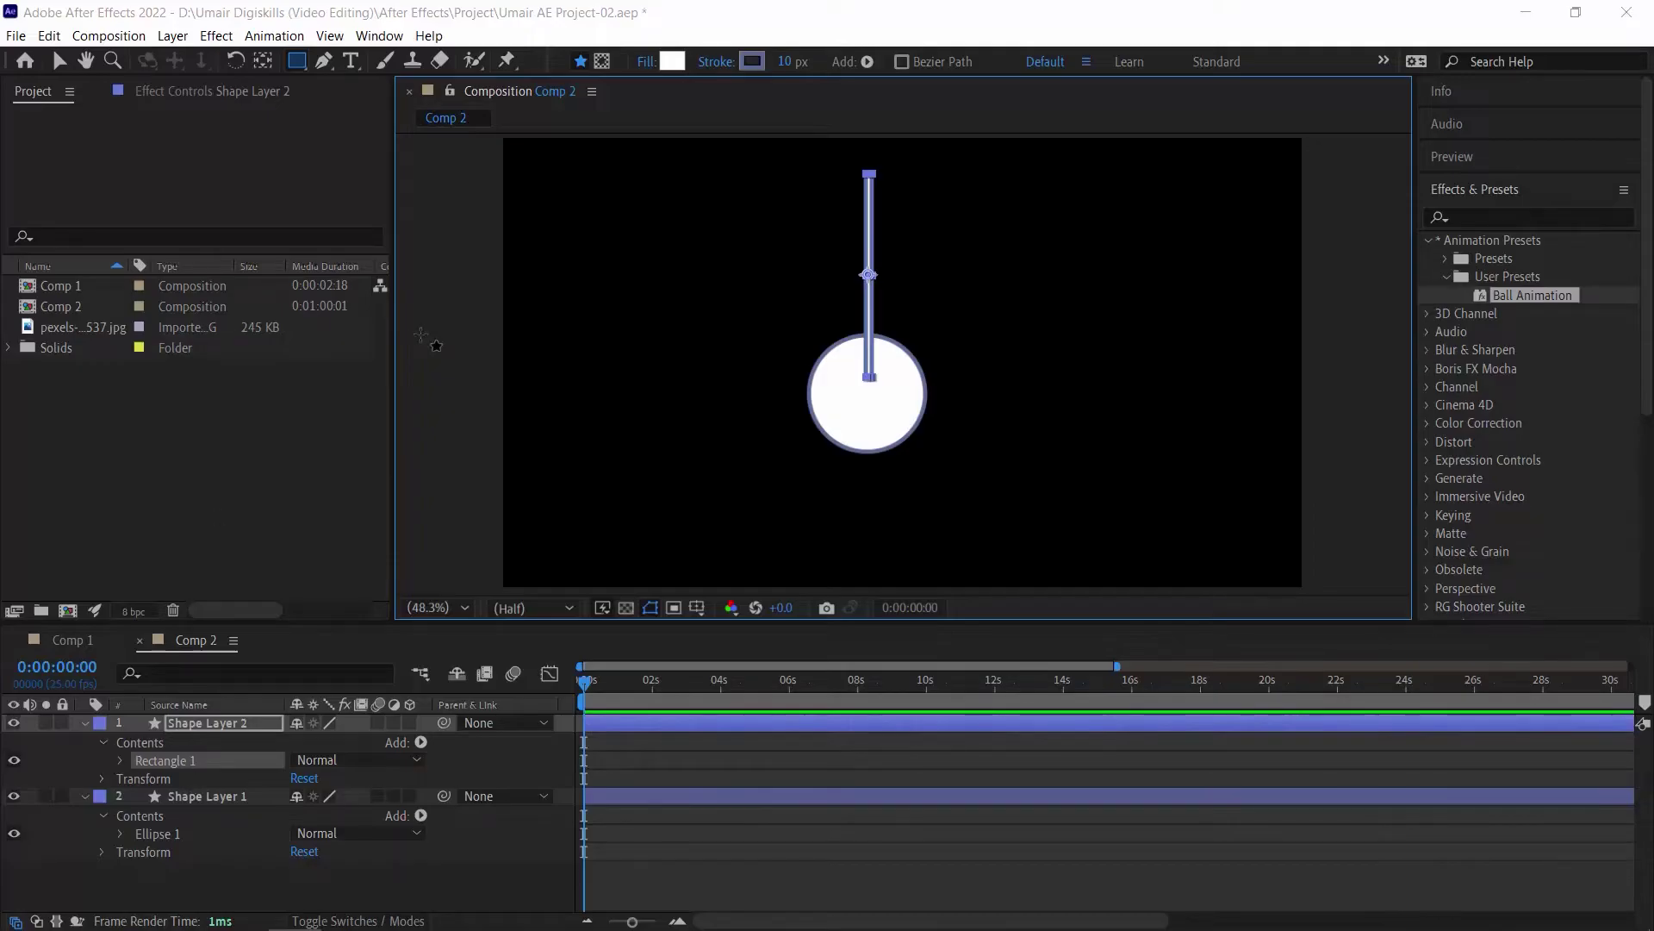
key(v)
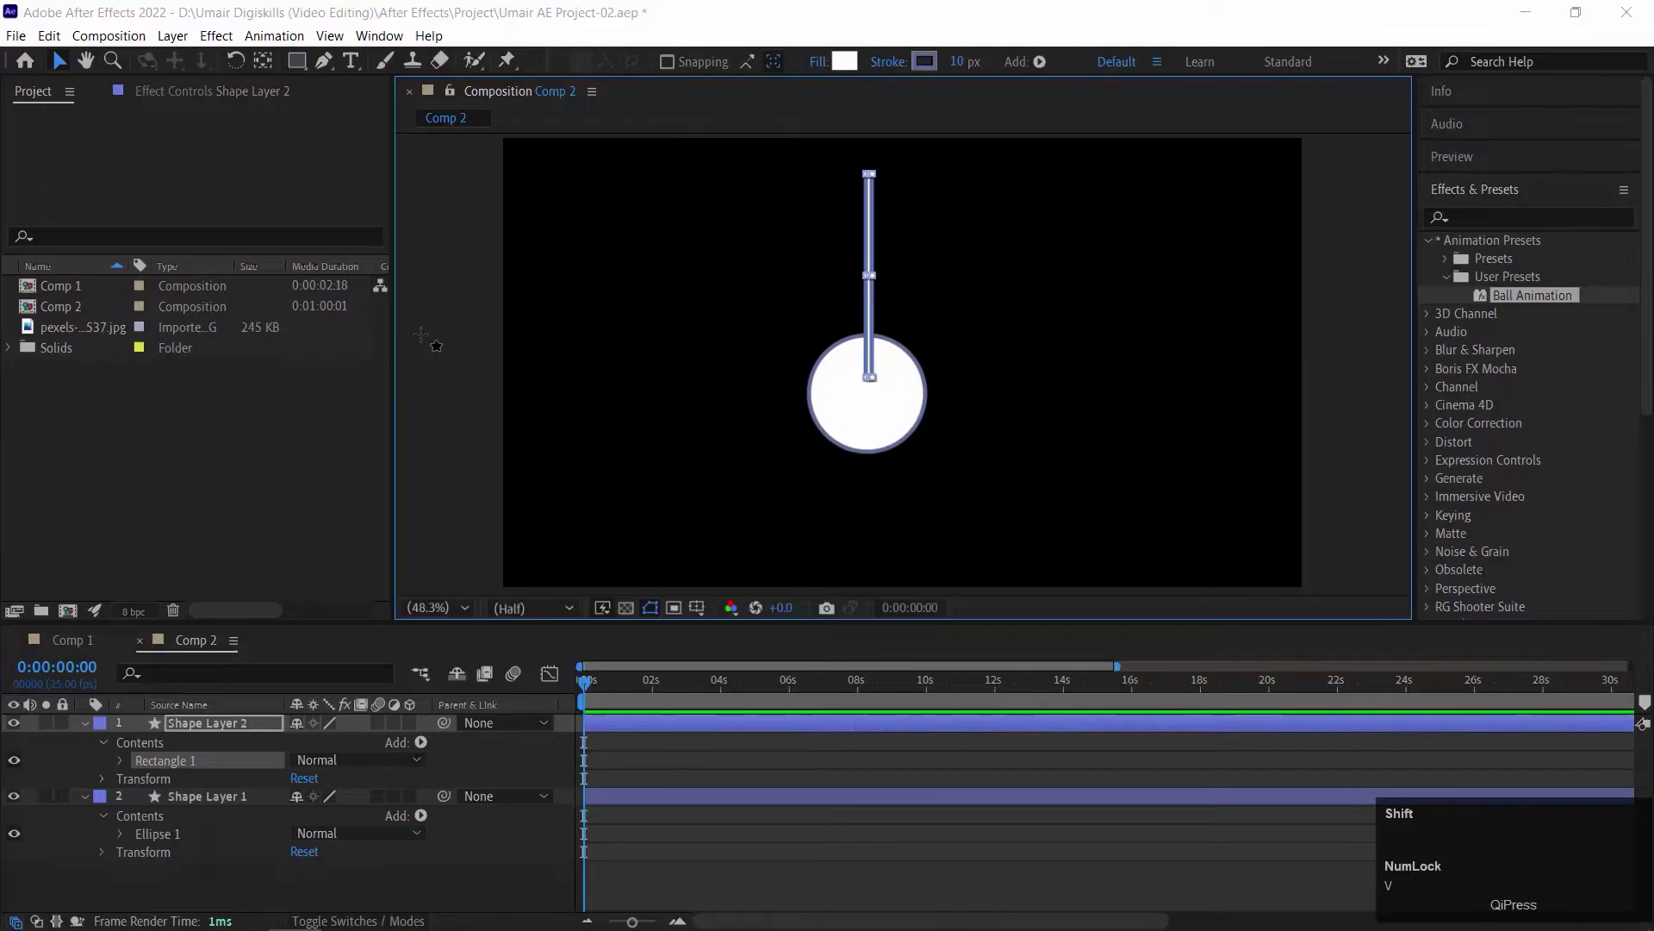
key(shift+Left)
key(shift+Left)
key(shift+Right)
key(shift+Right)
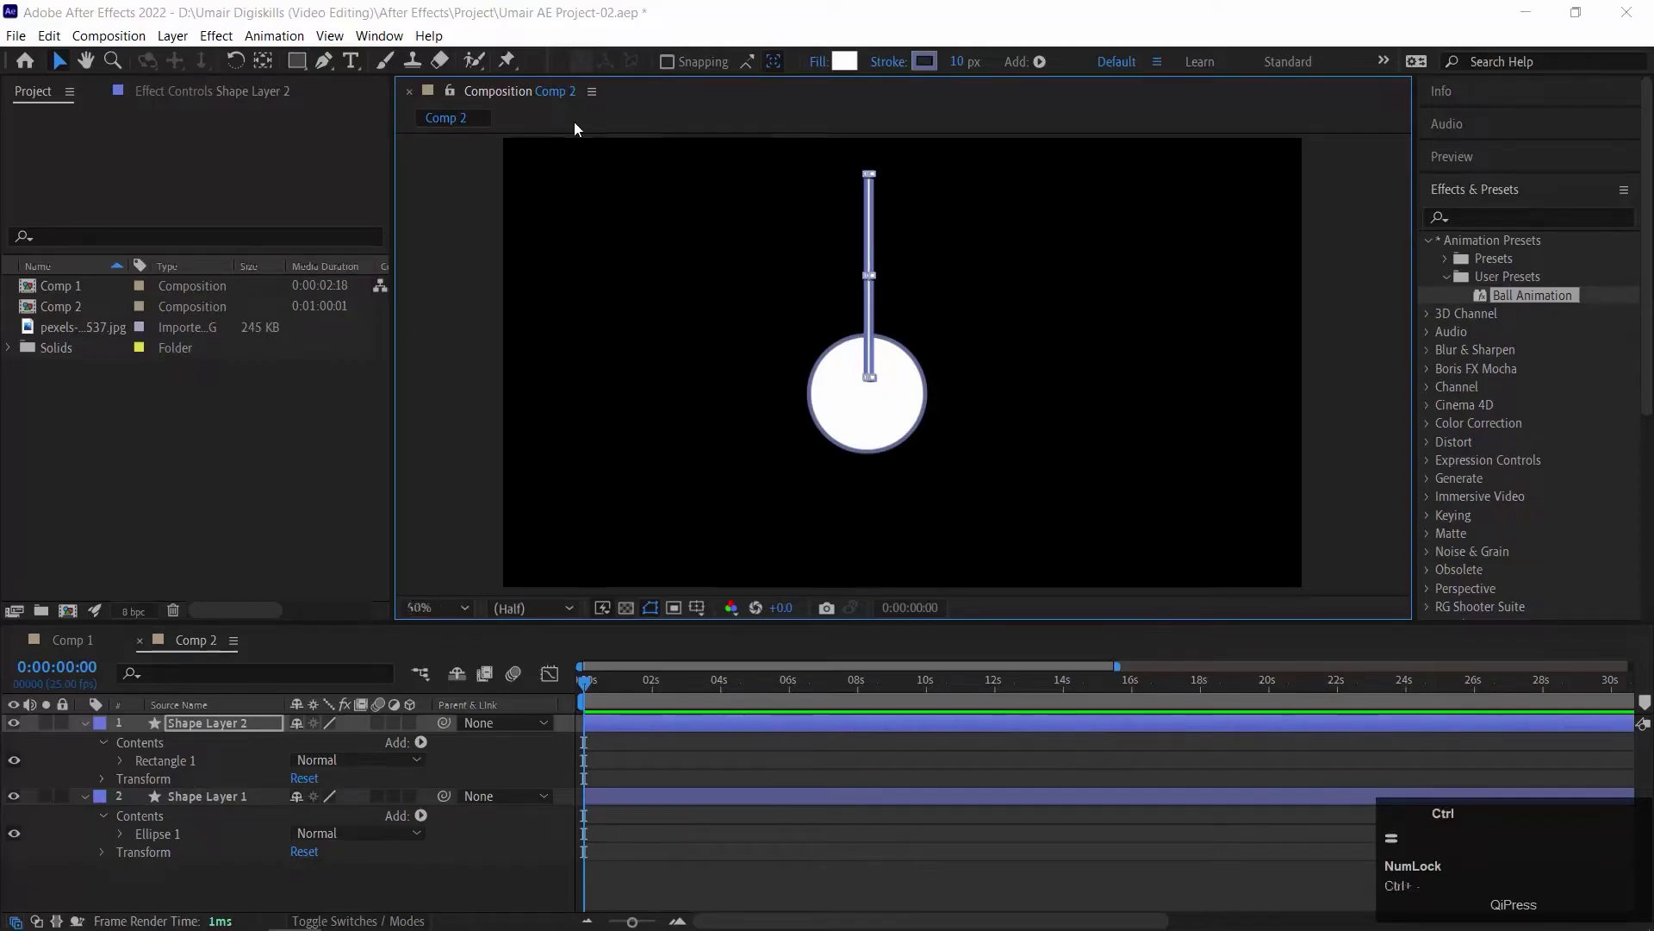
Step: Remove the rectangle's stroke by setting its stroke type to None
key(slash)
drag(1008, 226, 1019, 443)
key(ctrl+equal)
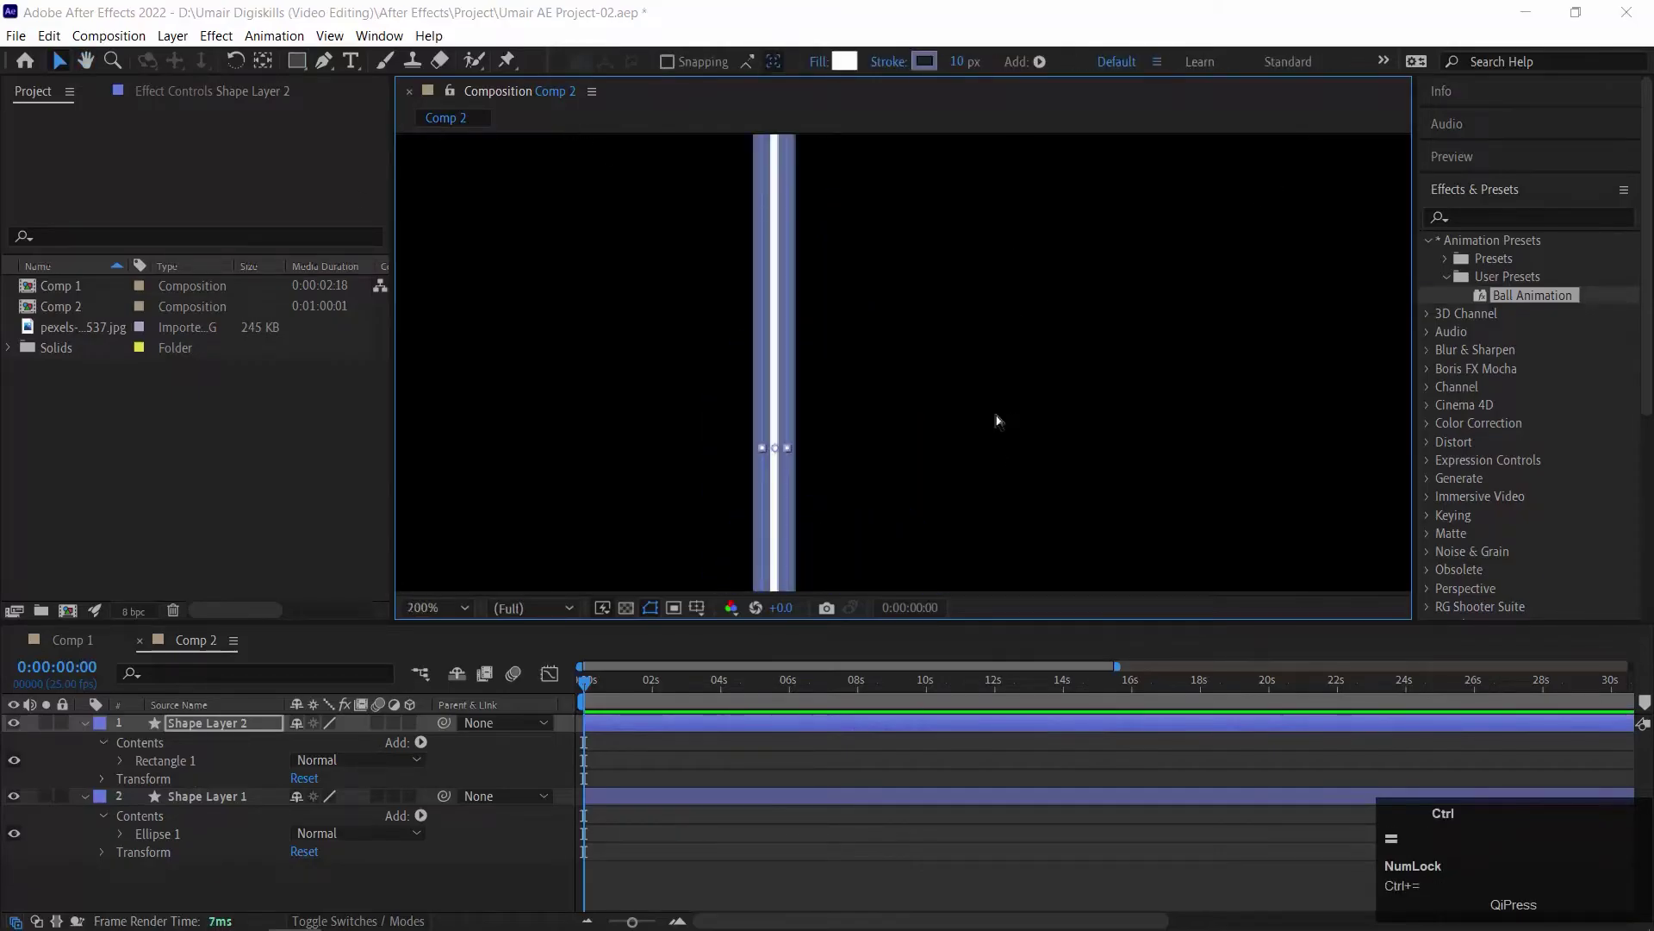
key(ctrl+equal)
click(870, 63)
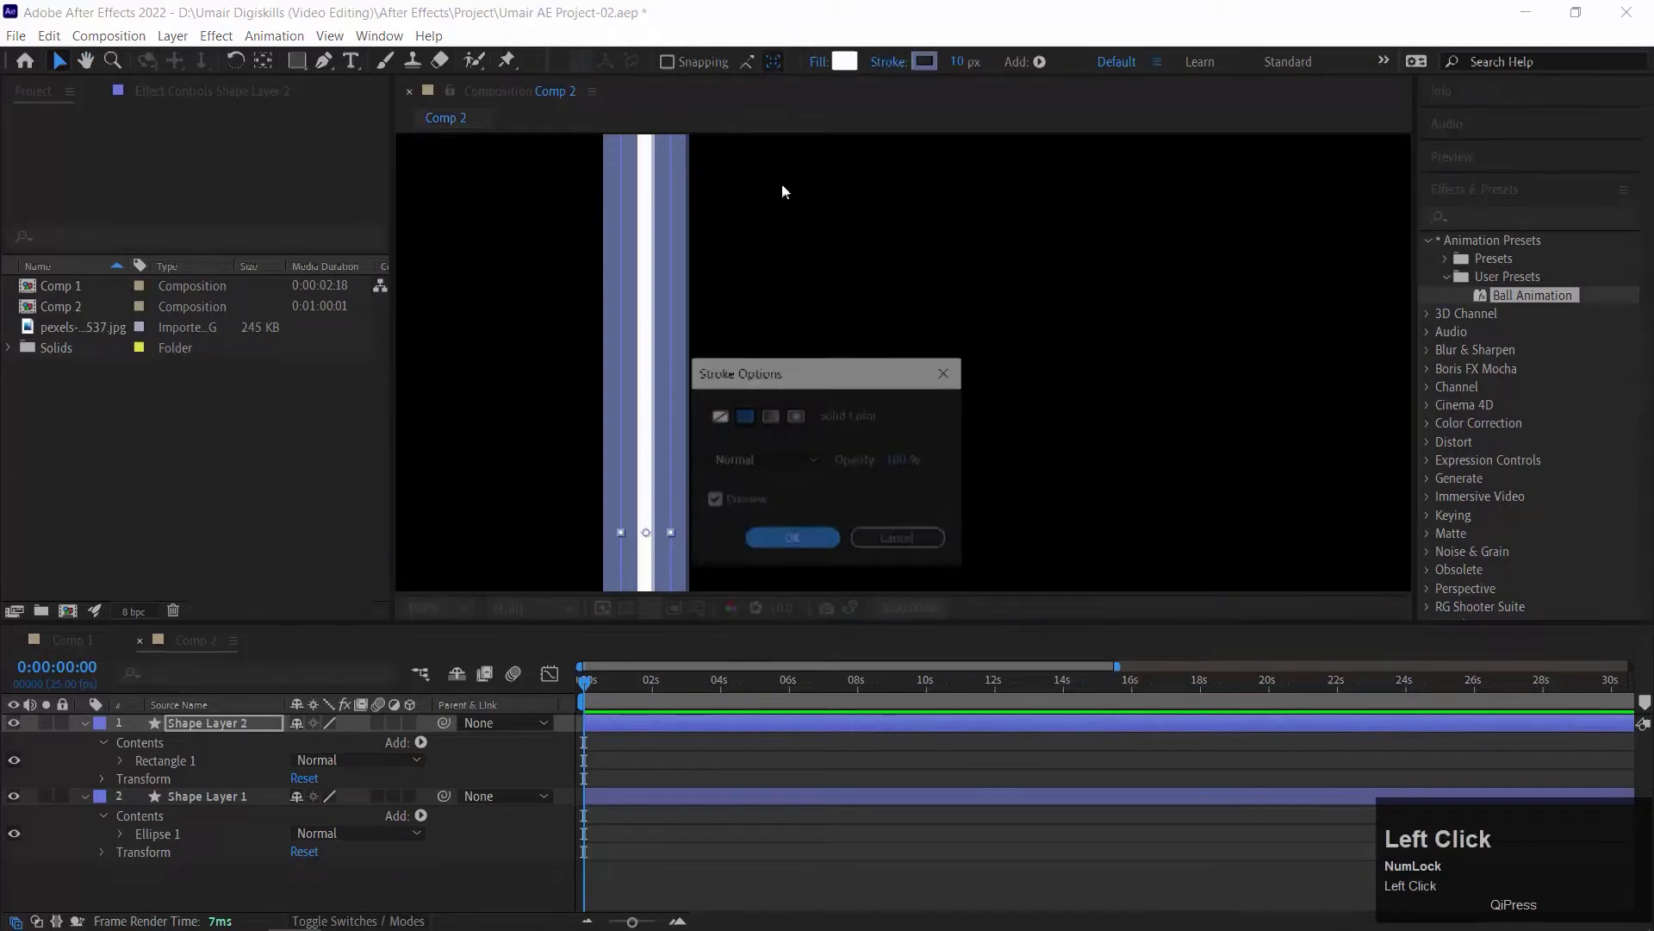
click(718, 416)
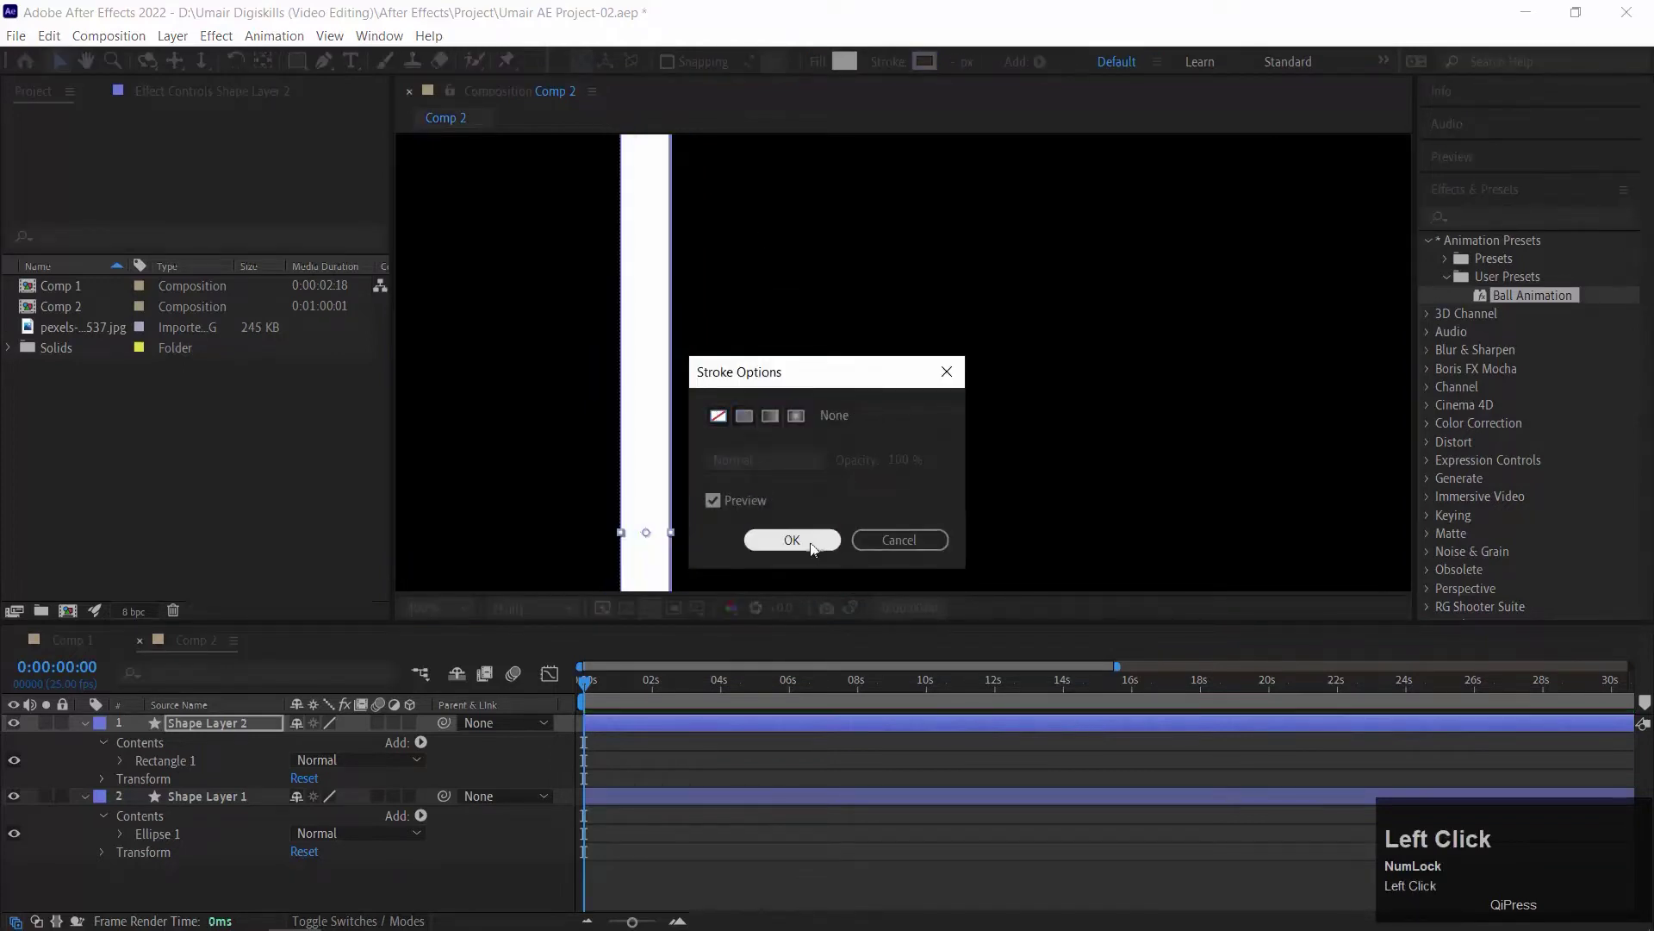
click(786, 539)
Step: Select the circle and set its stroke type to None
drag(665, 414, 843, 316)
click(1033, 572)
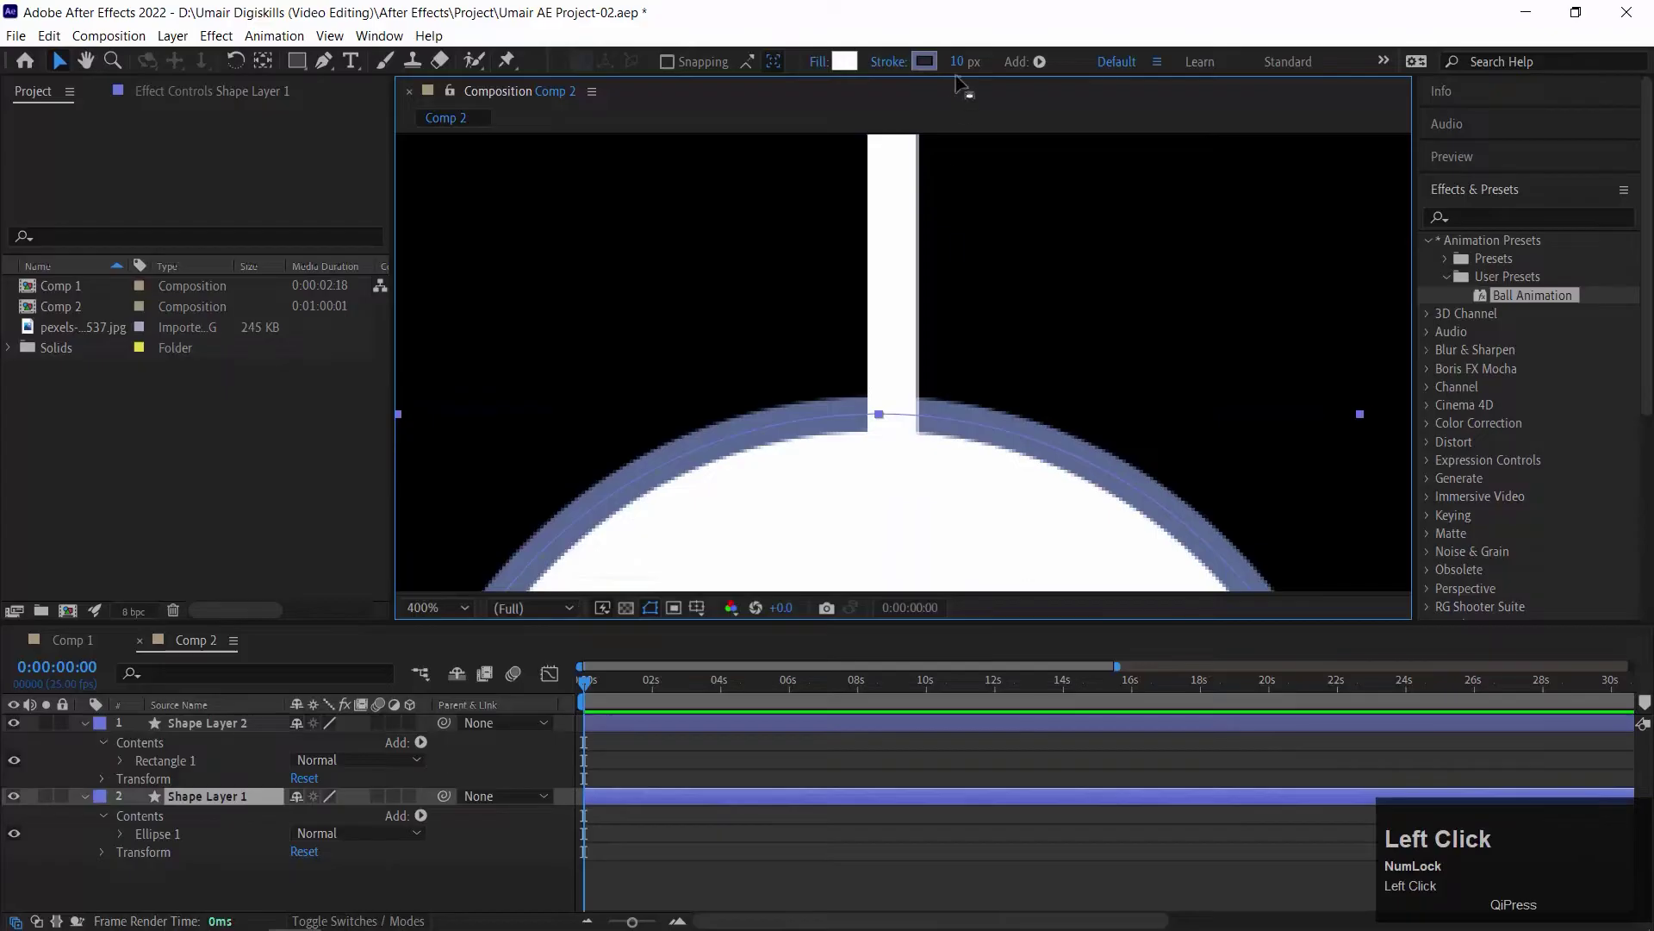
click(881, 63)
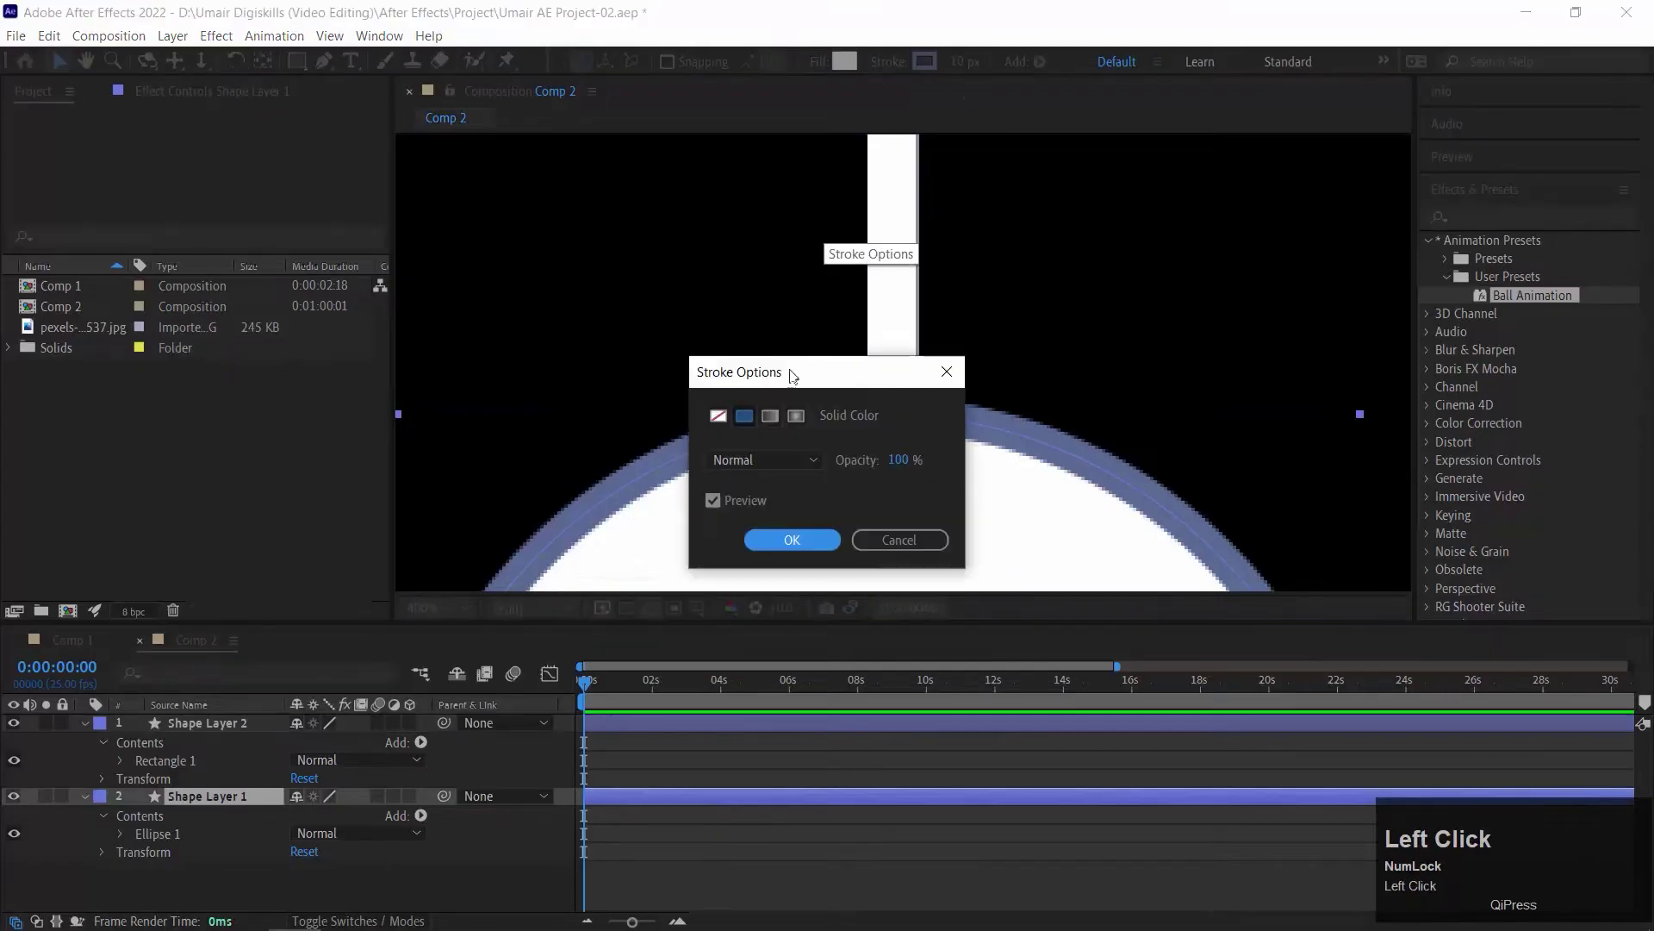
click(718, 417)
click(798, 541)
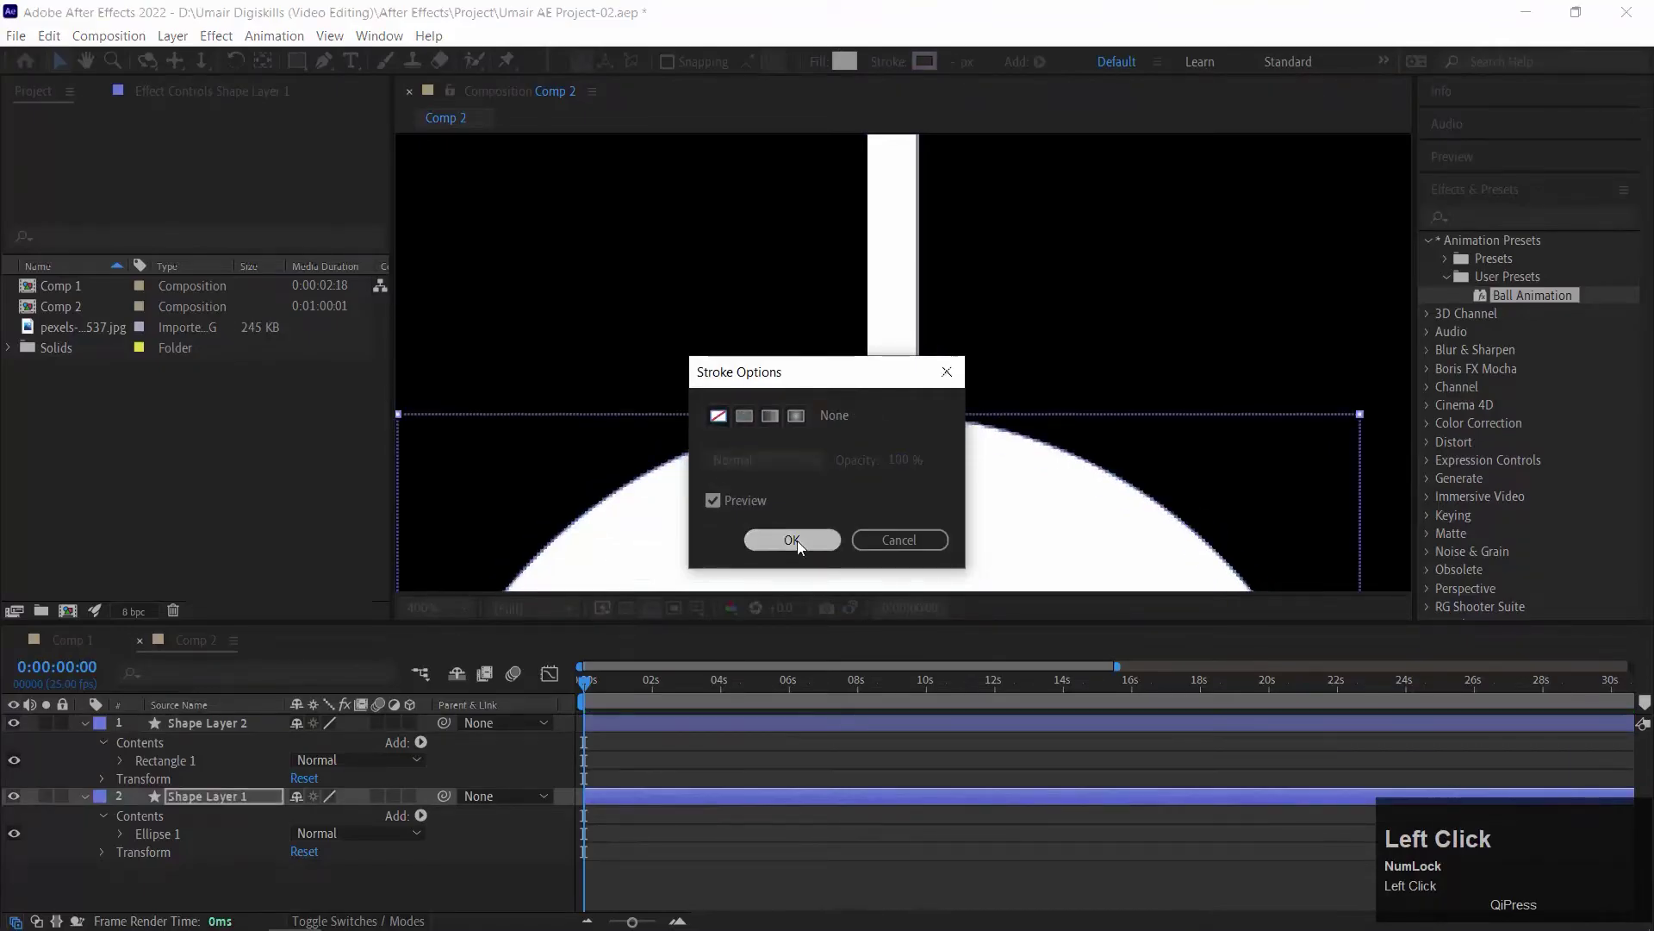
Step: Narrow the vertical rectangle from its side until it is a thin string, and deselect it
click(905, 312)
key(space)
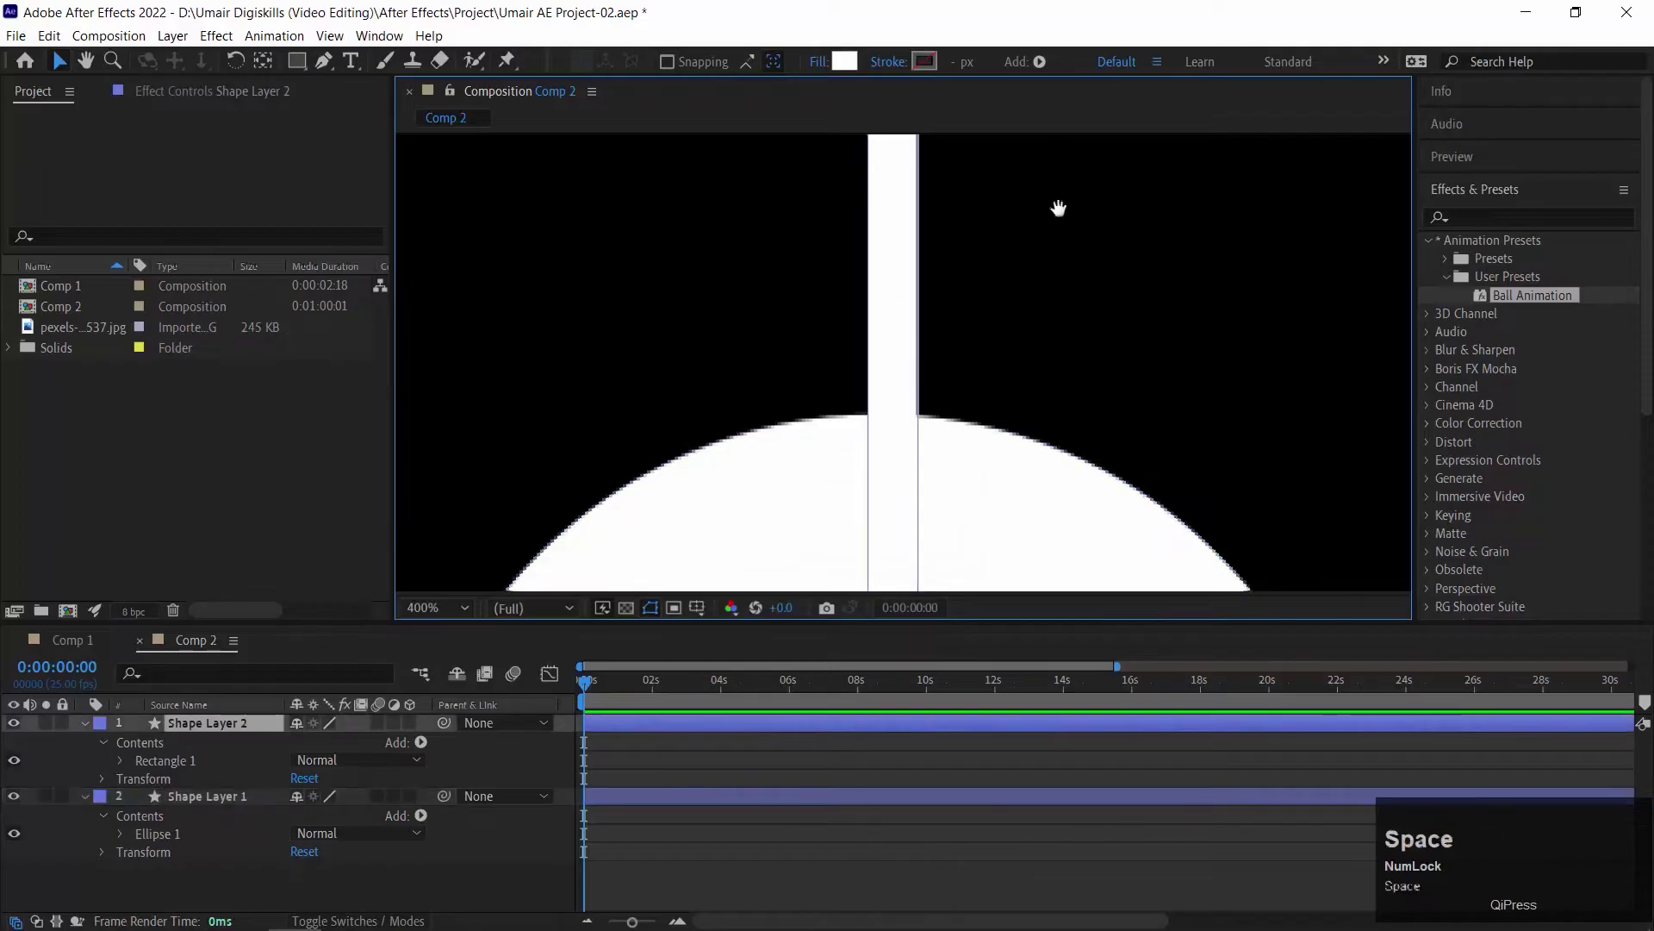
drag(1066, 152, 1034, 558)
drag(890, 327, 866, 326)
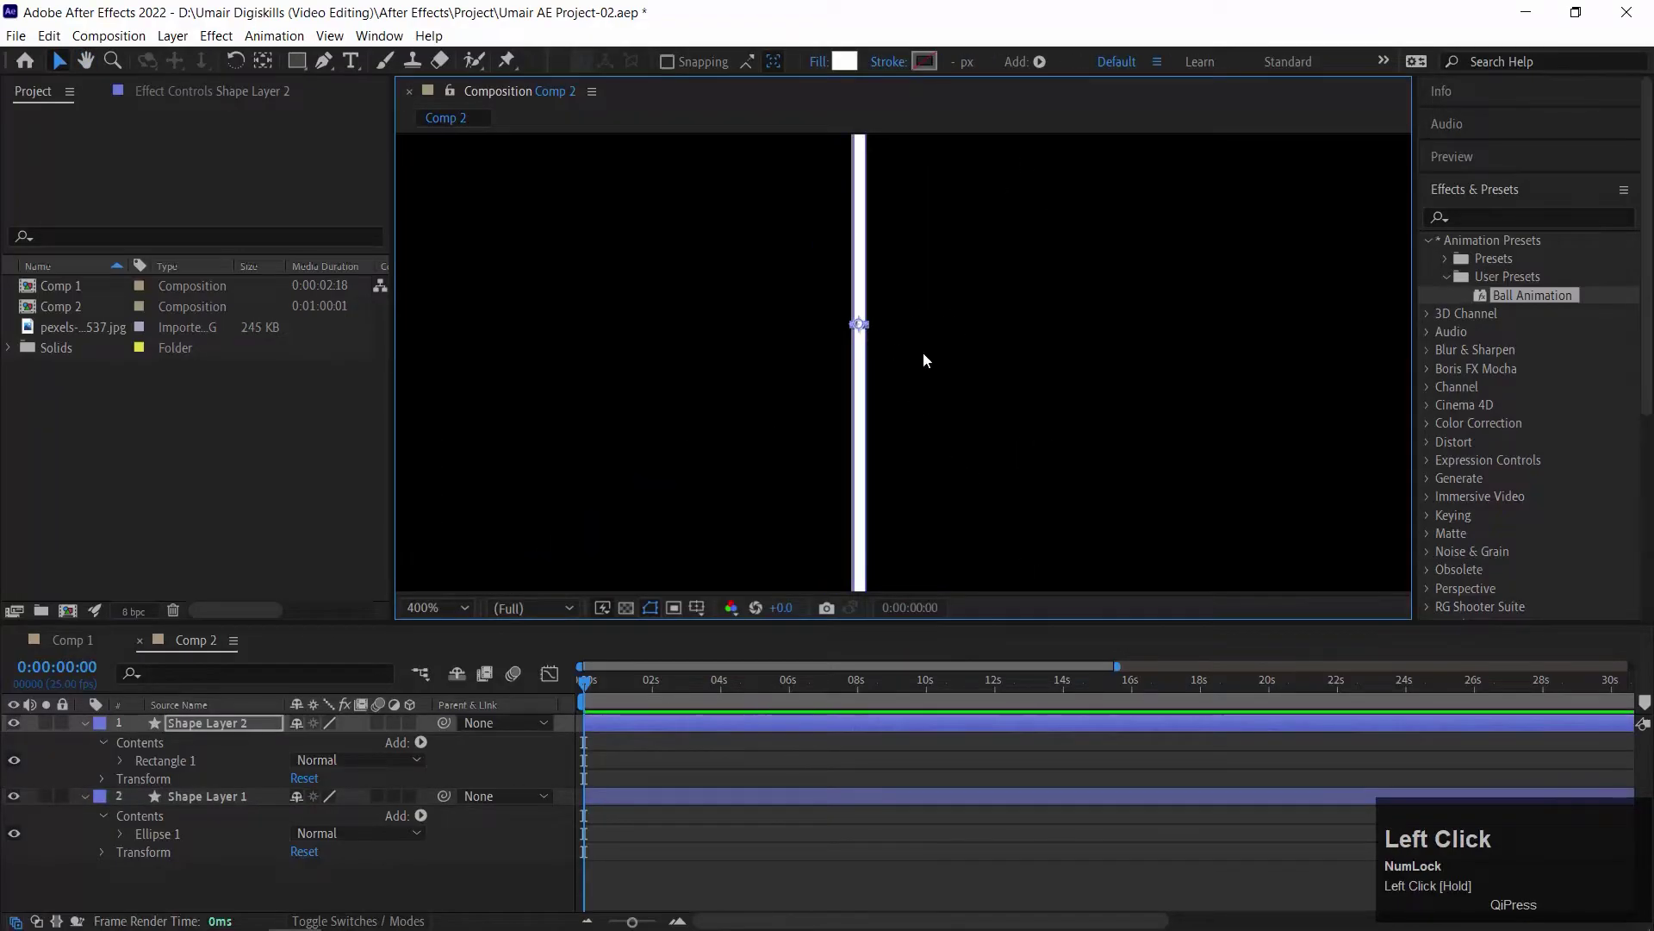
key(ctrl+=)
key(ctrl+=)
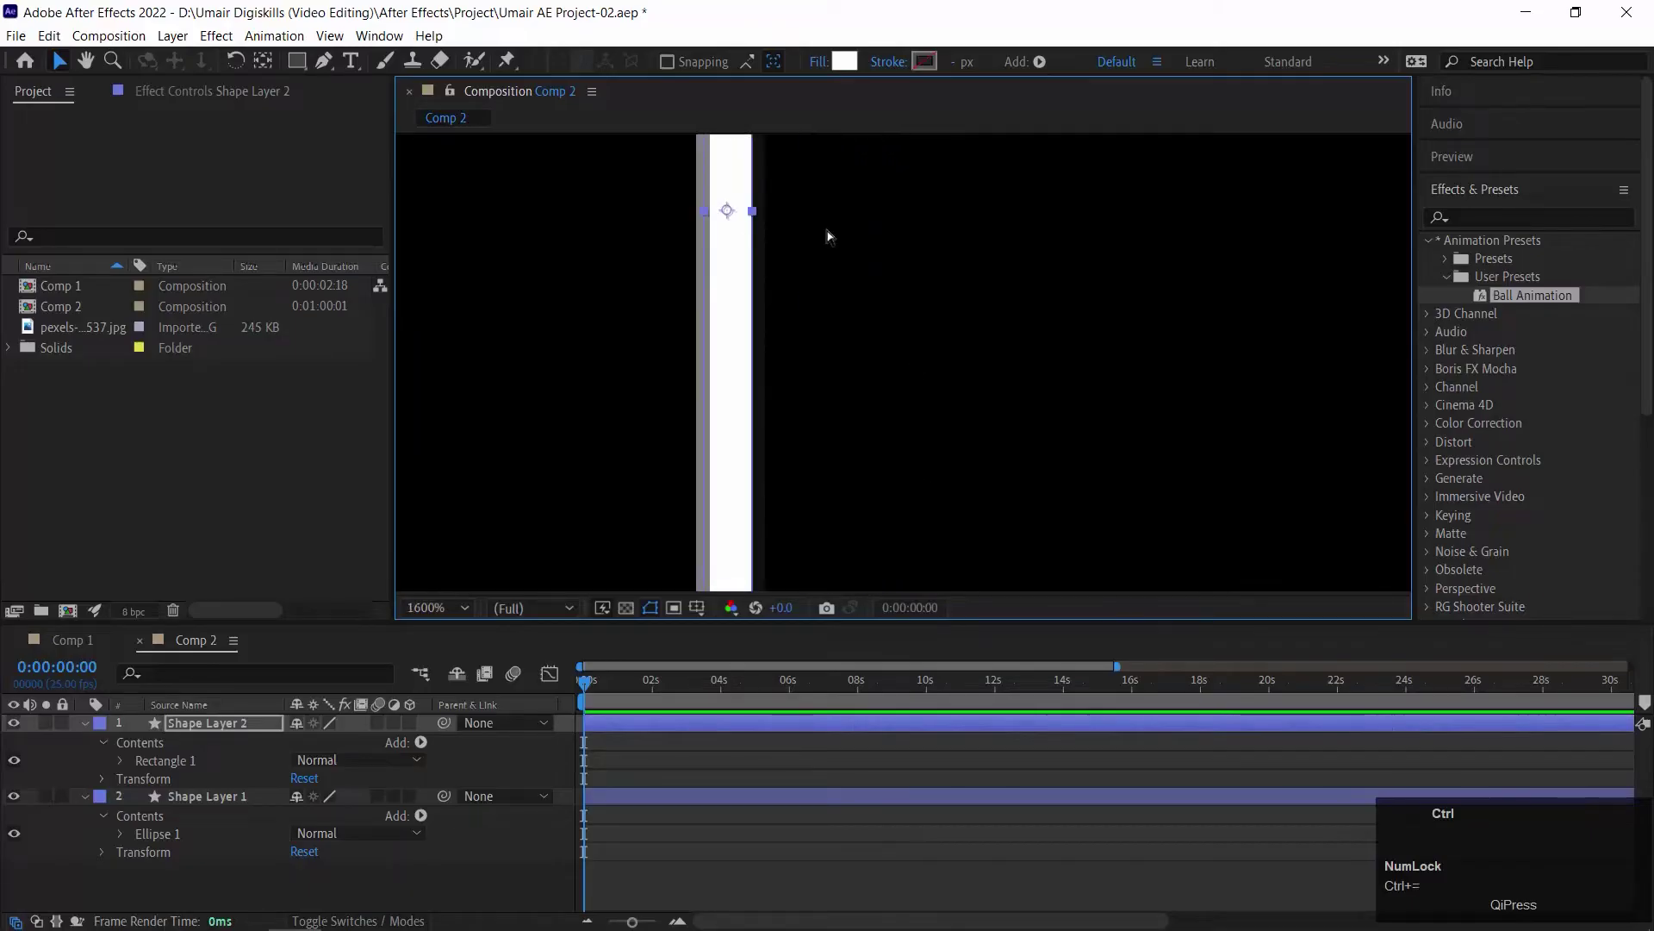
key(ctrl+minus)
key(ctrl+minus)
key(ctrl+minus)
key(ctrl+minus)
key(ctrl+minus)
click(1044, 404)
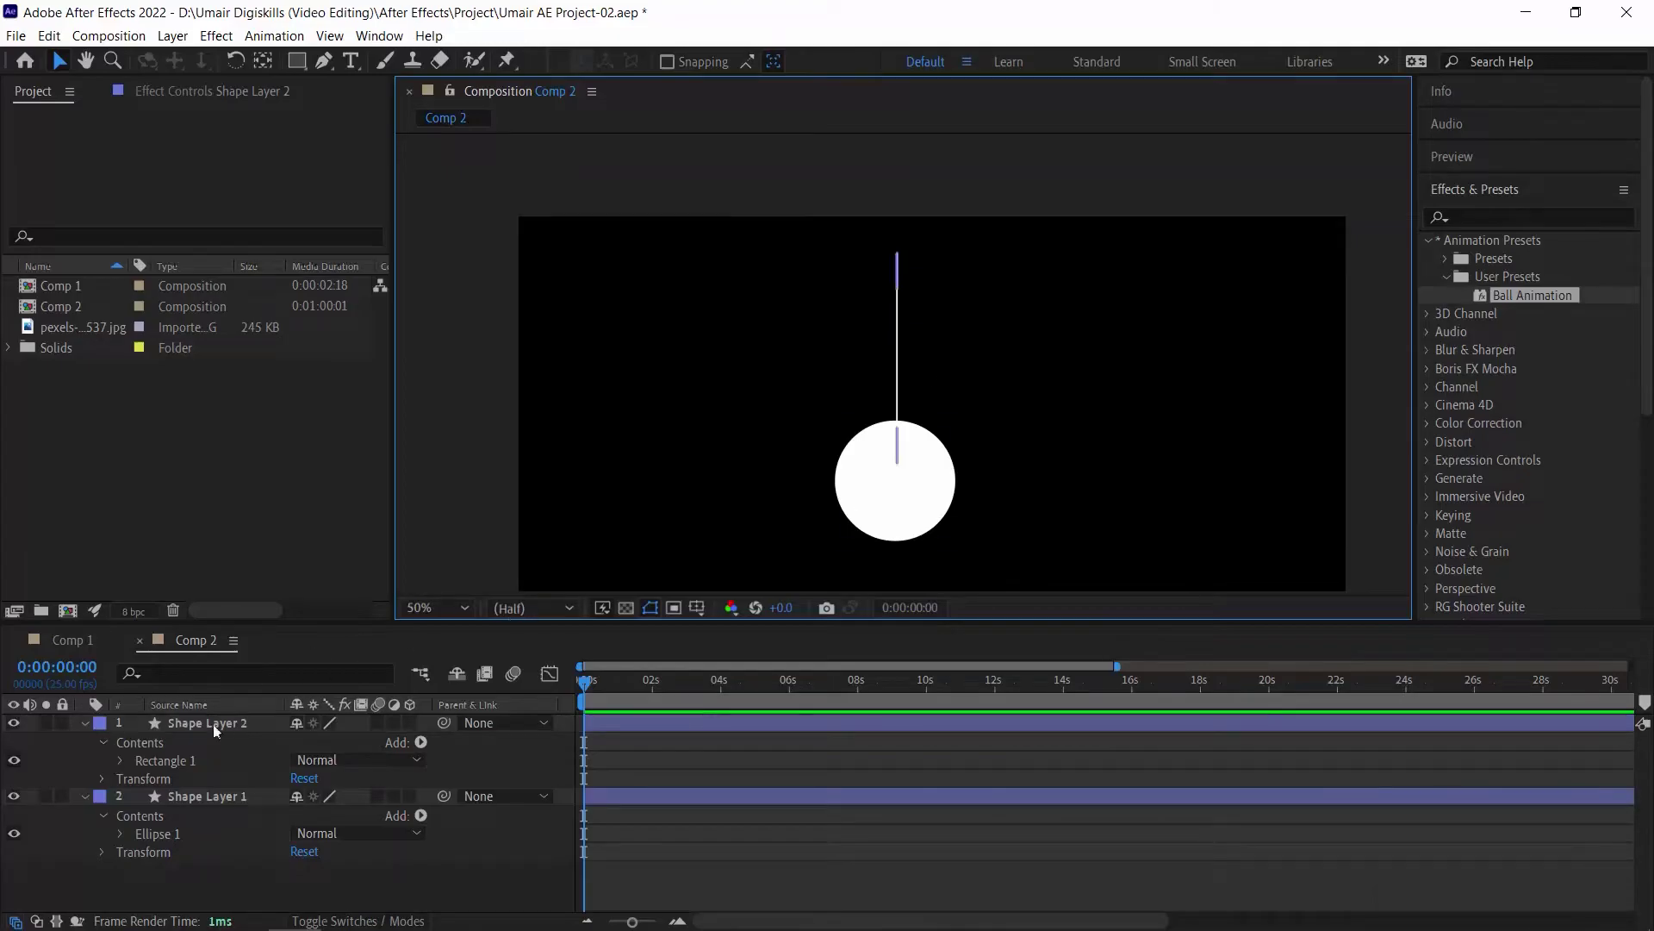
Step: Toggle the string layer's visibility off and on, and move Shape Layer 2 below the circle's layer
click(14, 722)
click(15, 722)
drag(191, 723, 178, 800)
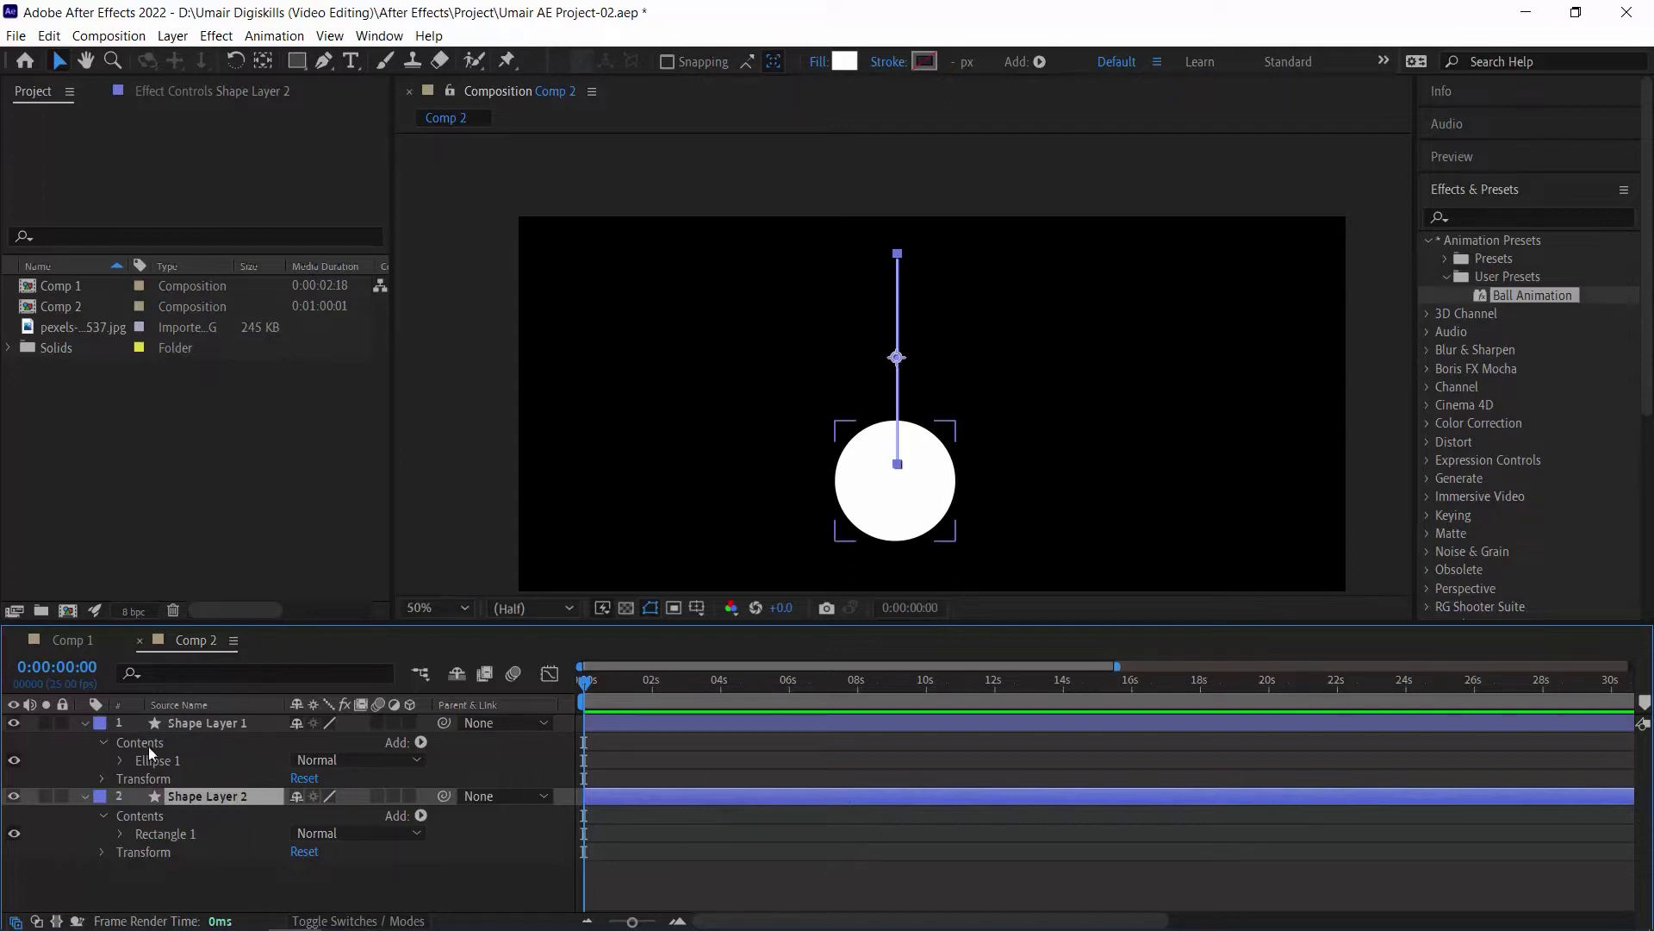
Step: Reveal the circle layer's Rotation property and try rotating it about its current anchor point, undoing each test
click(205, 722)
key(r)
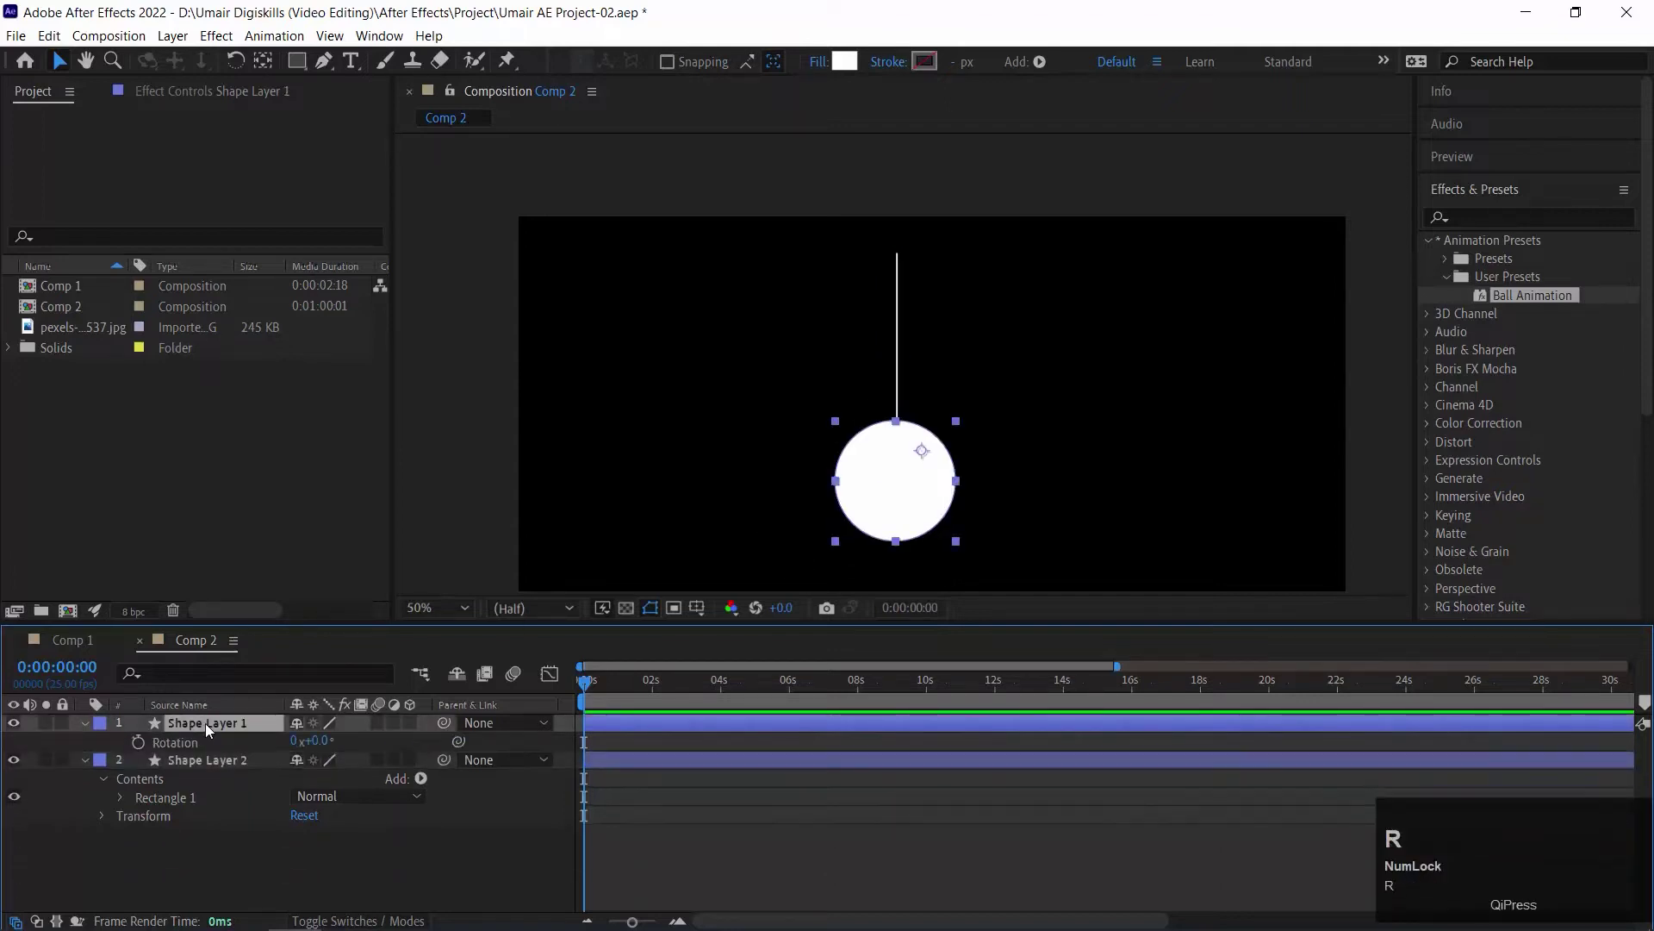
drag(317, 749, 294, 746)
key(ctrl+z)
click(179, 762)
drag(324, 743, 318, 741)
key(ctrl+z)
click(324, 741)
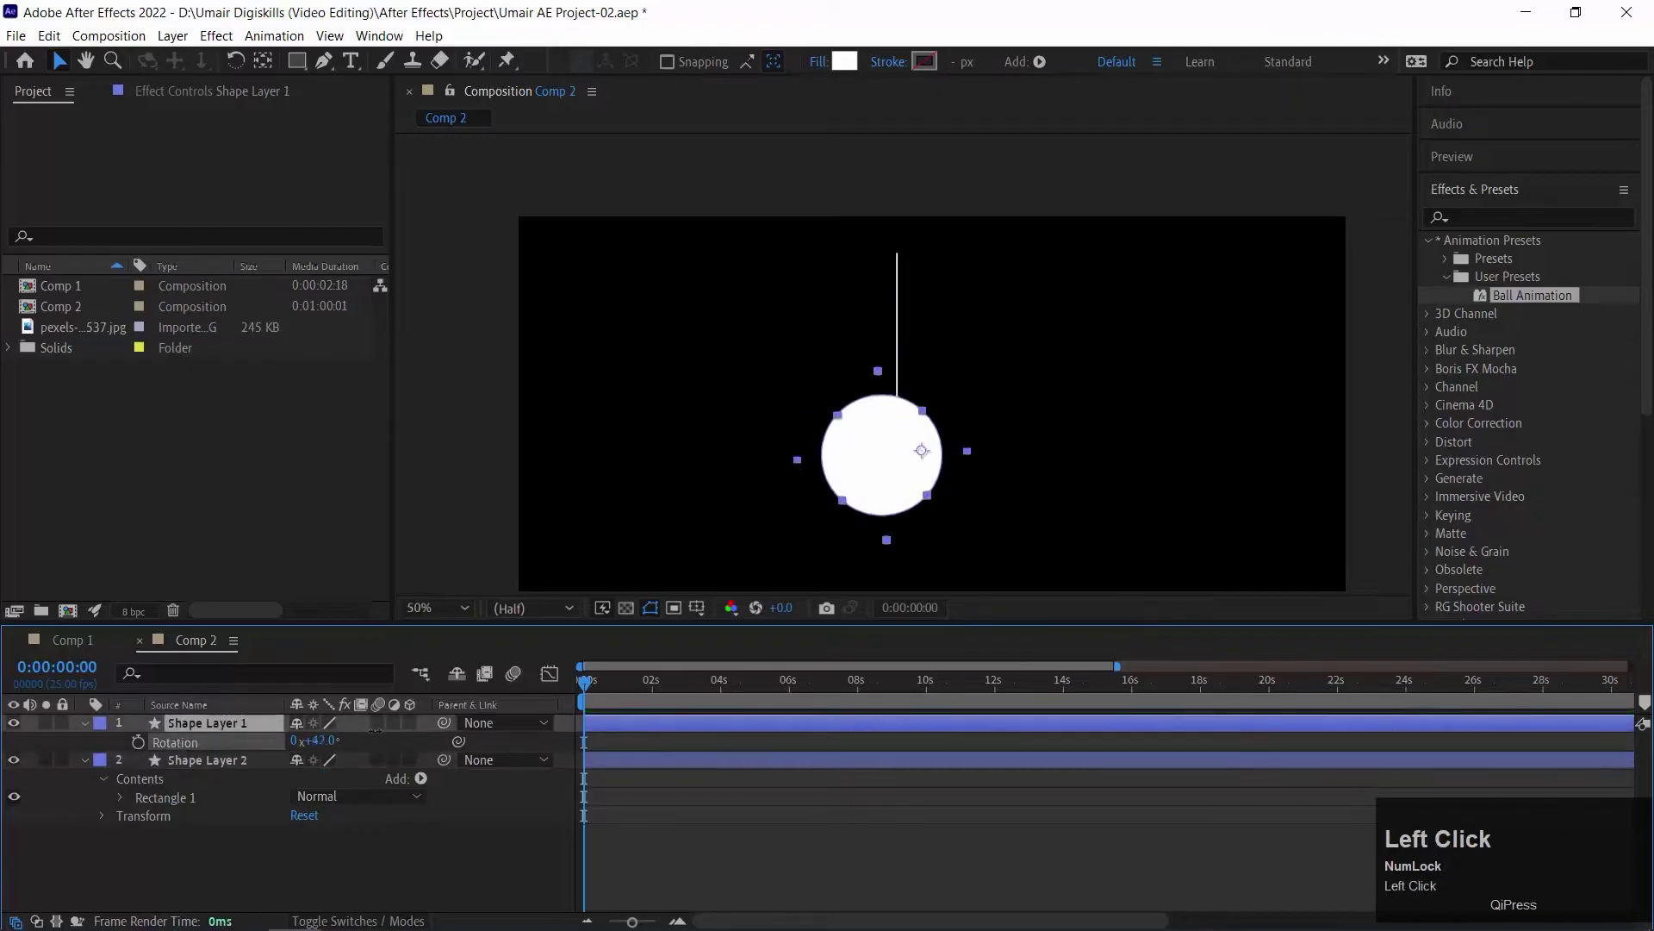
key(ctrl+z)
Step: Reveal the string layer's Rotation property and try rotating it about its middle, undoing the test
click(241, 753)
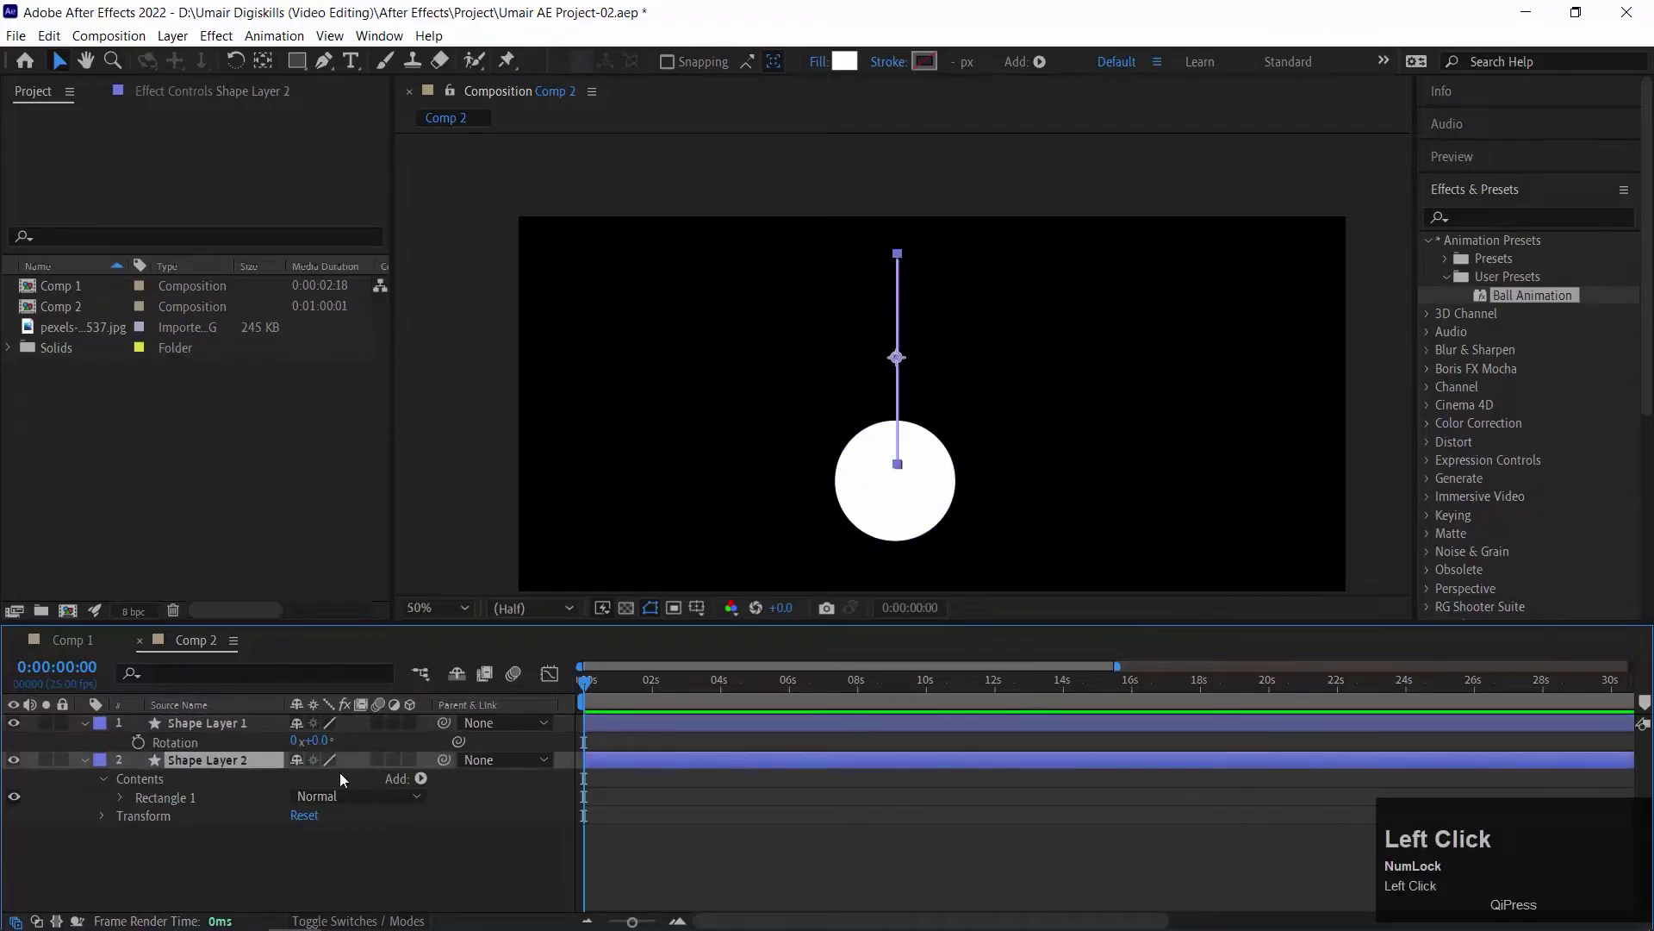
key(r)
mouse_move(319, 778)
mouse_down()
mouse_move(374, 778)
mouse_move(331, 778)
mouse_up()
key(ctrl+z)
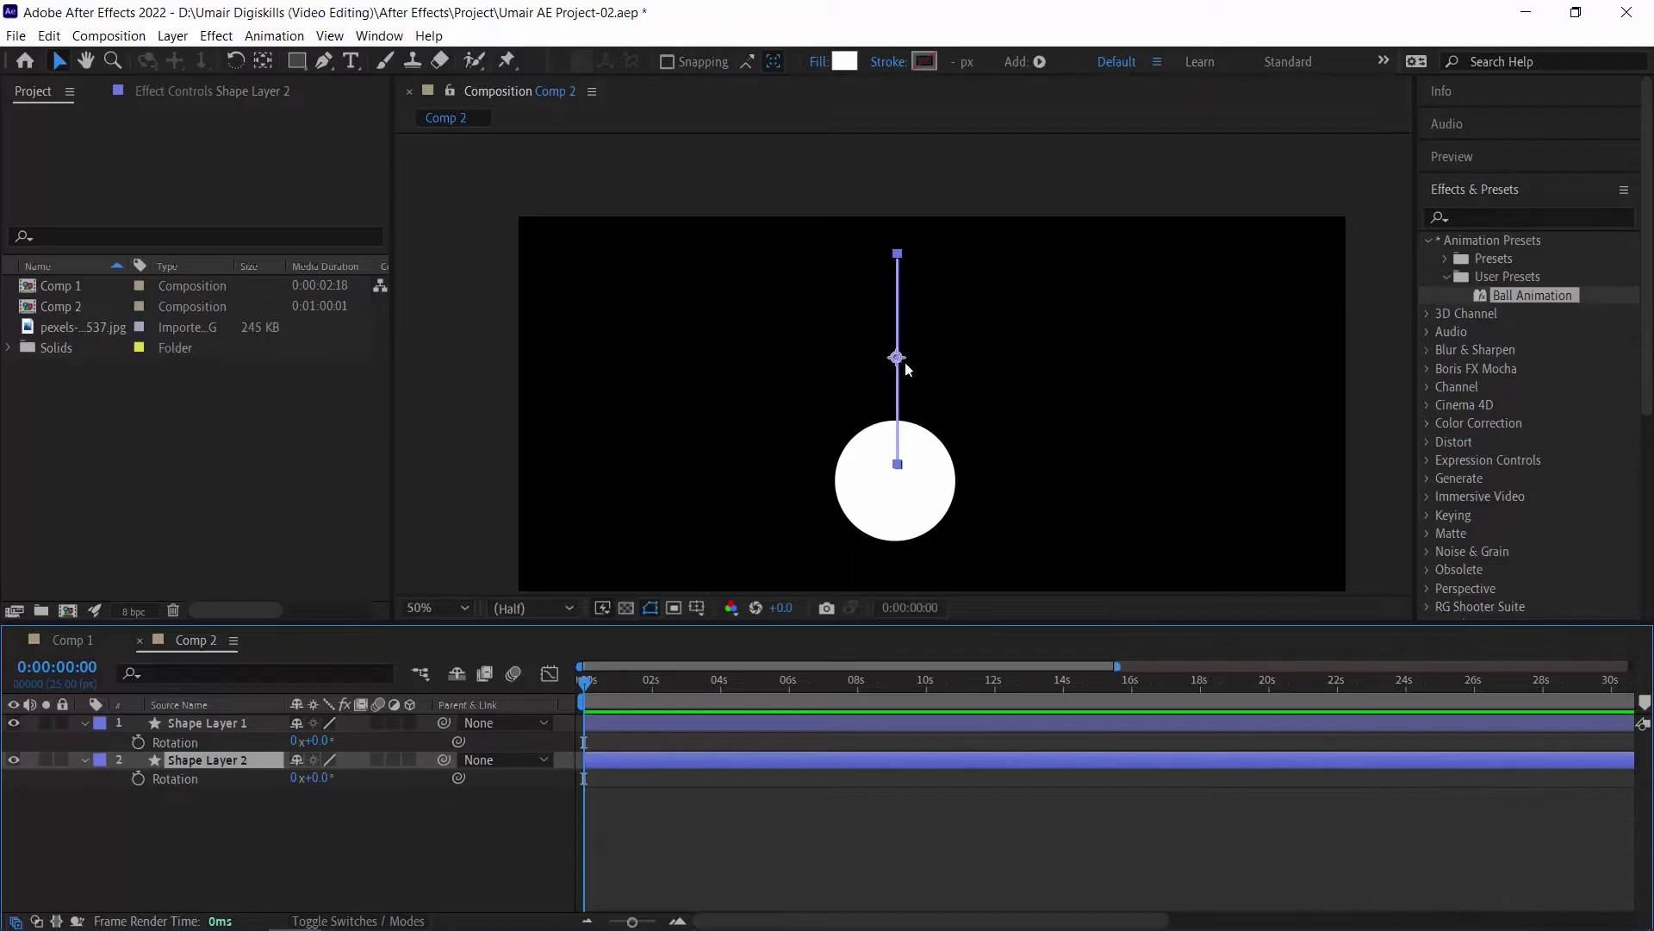
Step: Move the string's anchor point from its middle to its upper end with the Pan Behind tool
scroll(835, 282, up, 6)
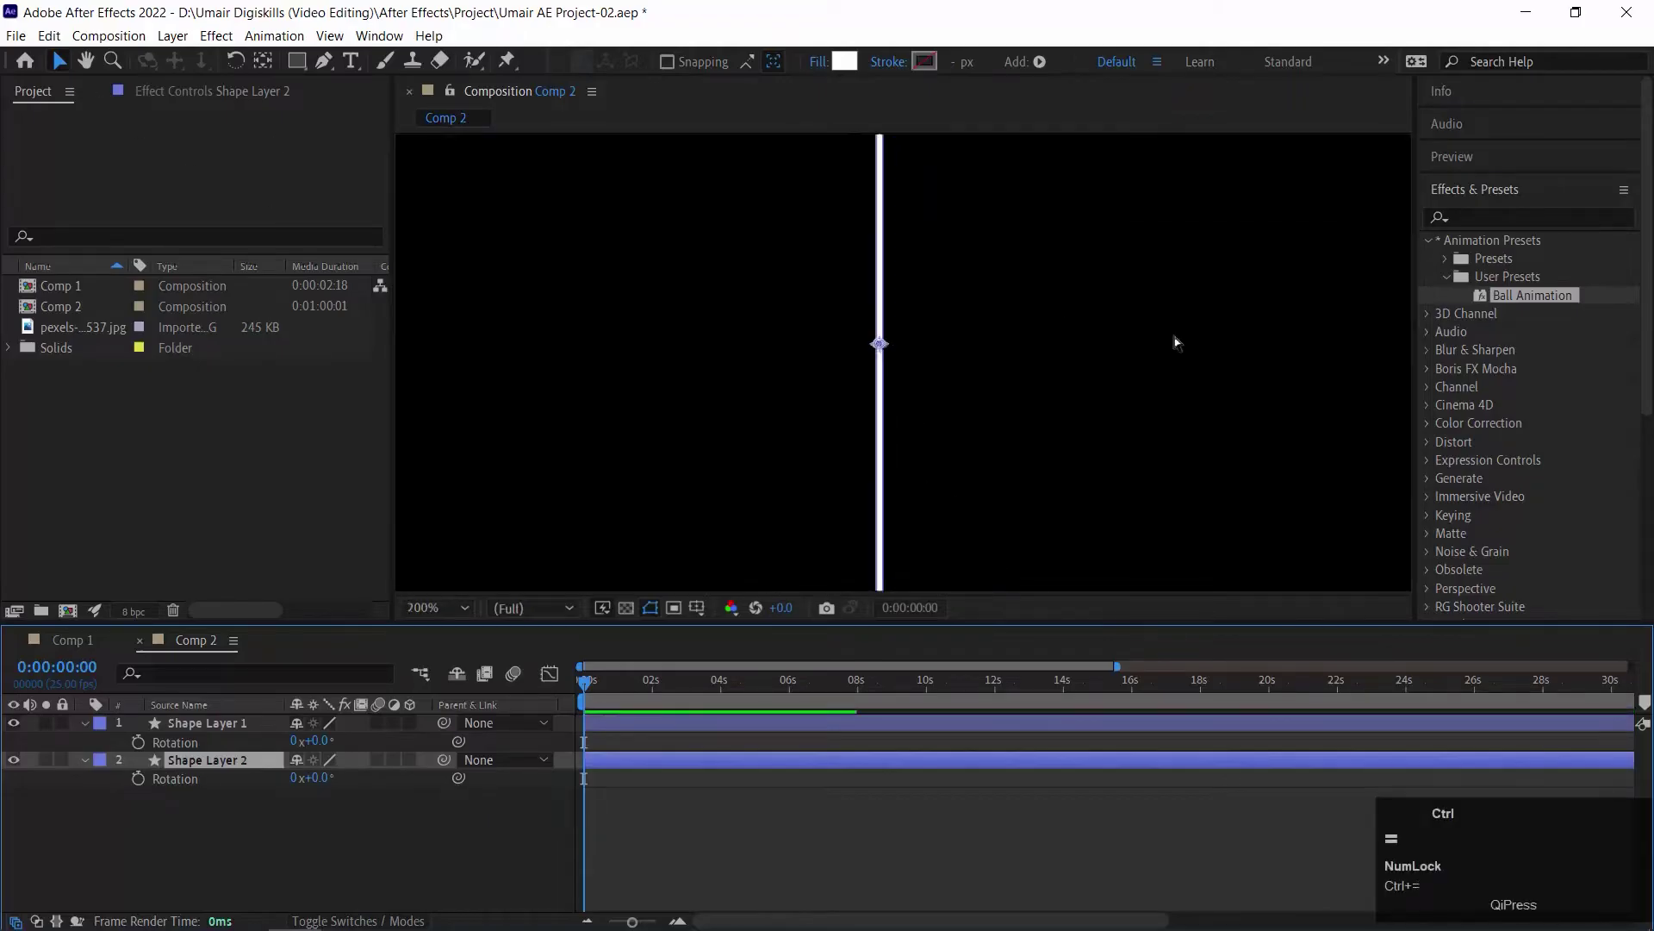
key(space)
scroll(938, 338, down, 1)
ctrl+click(891, 429)
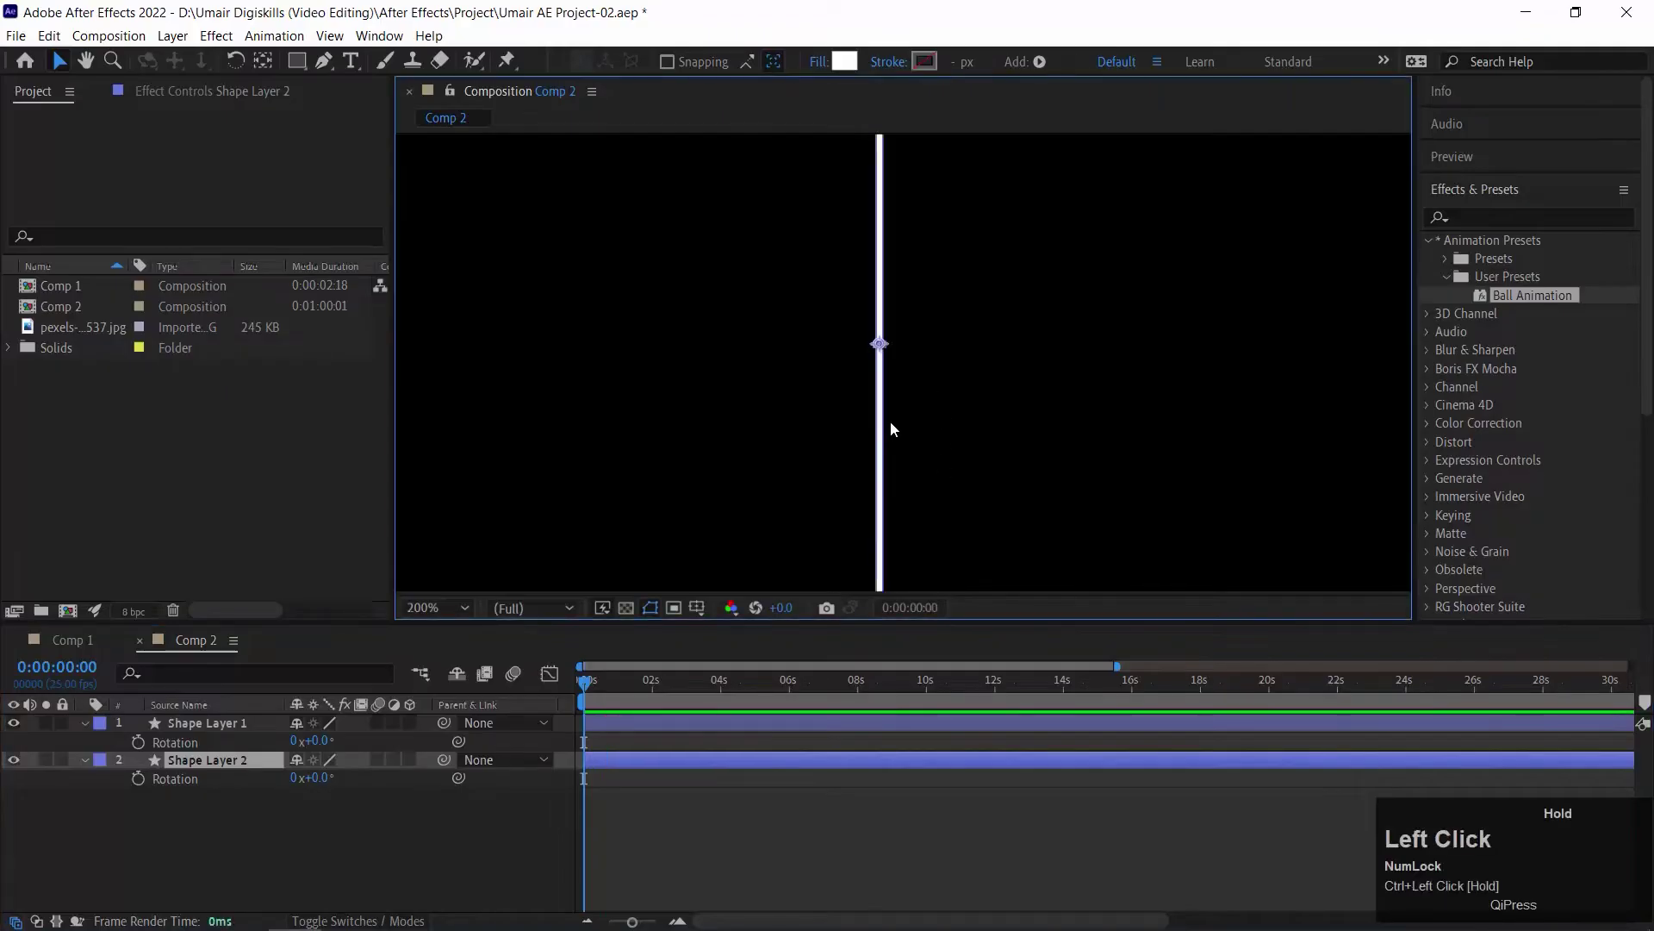
click(207, 782)
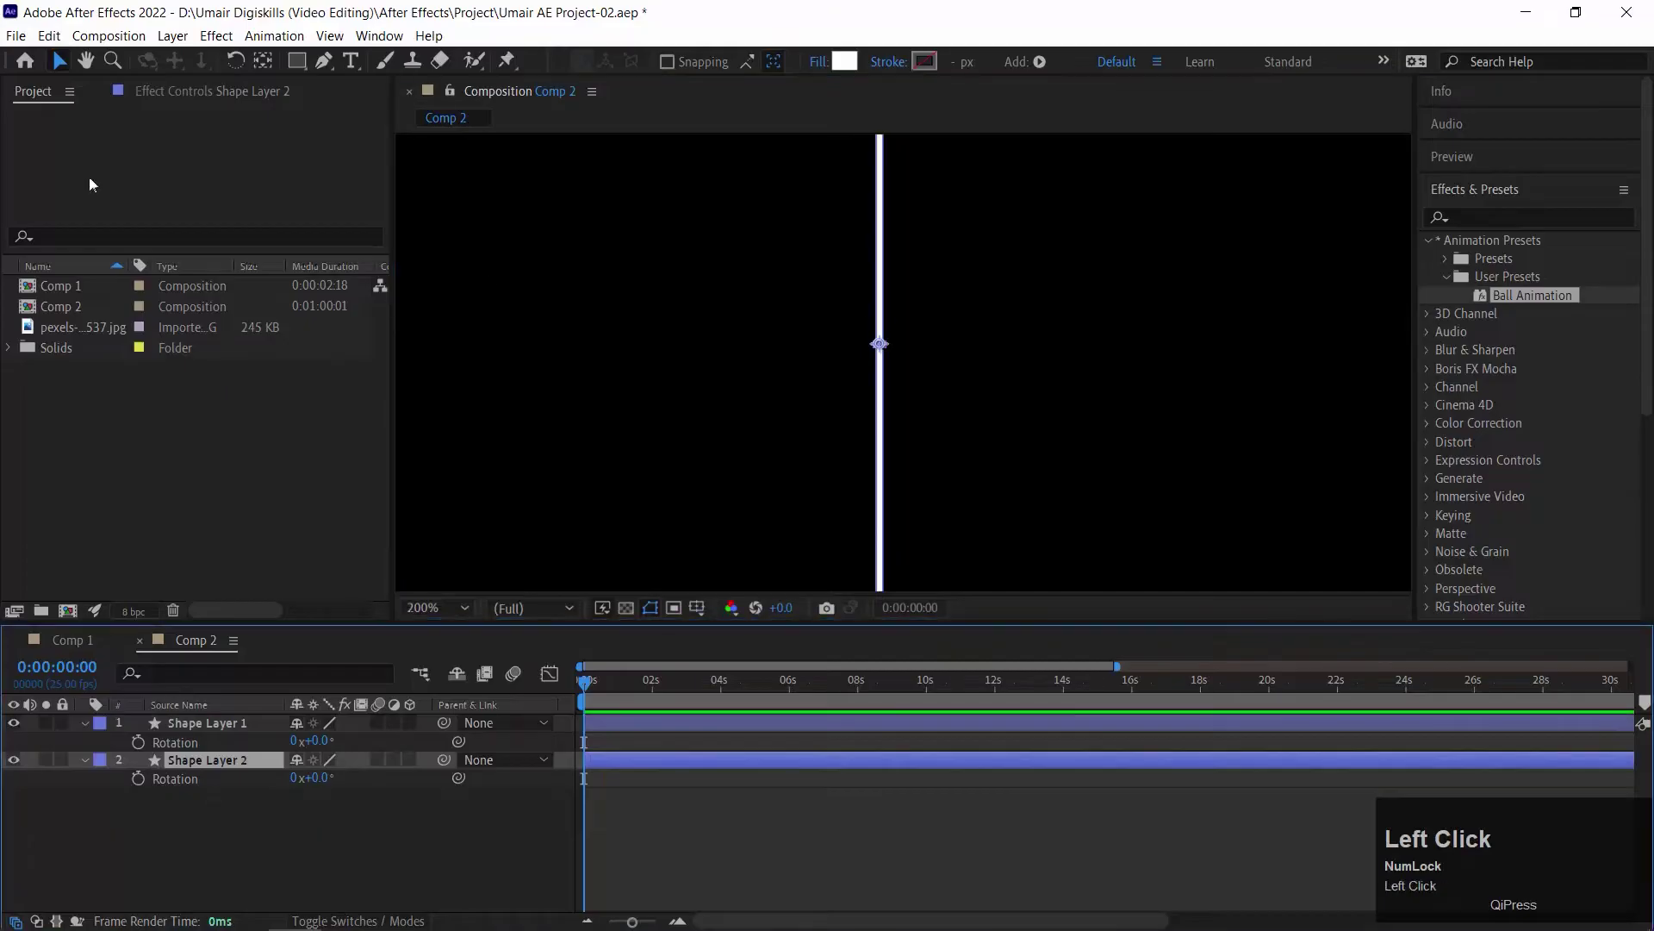
click(266, 60)
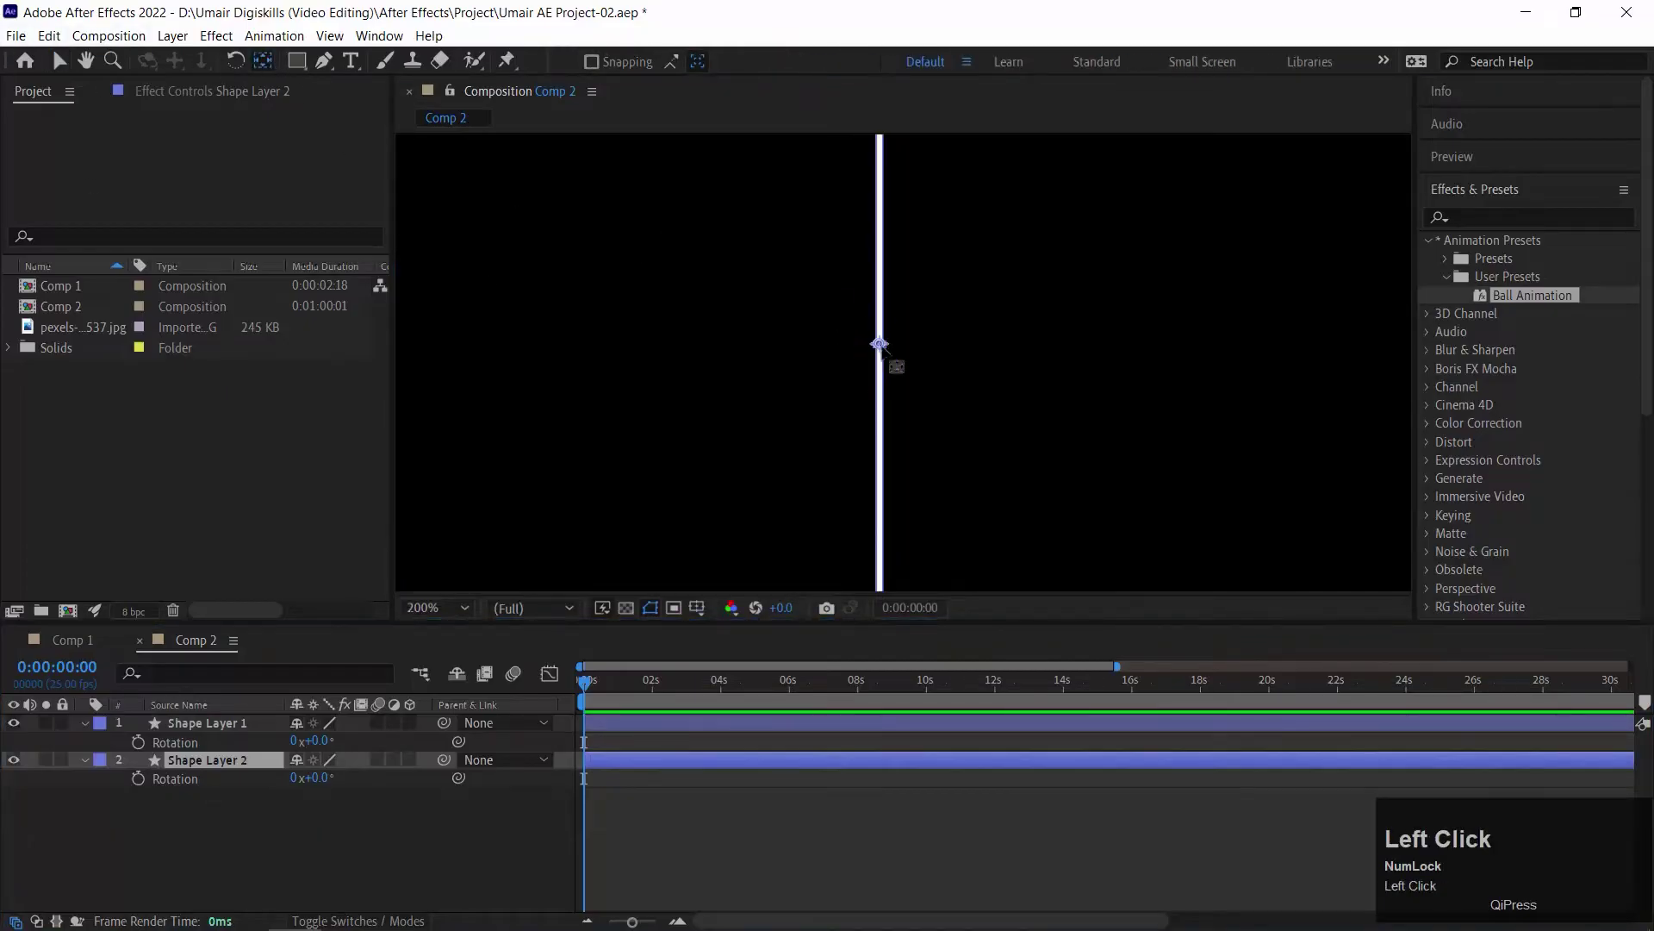
drag(880, 343, 885, 166)
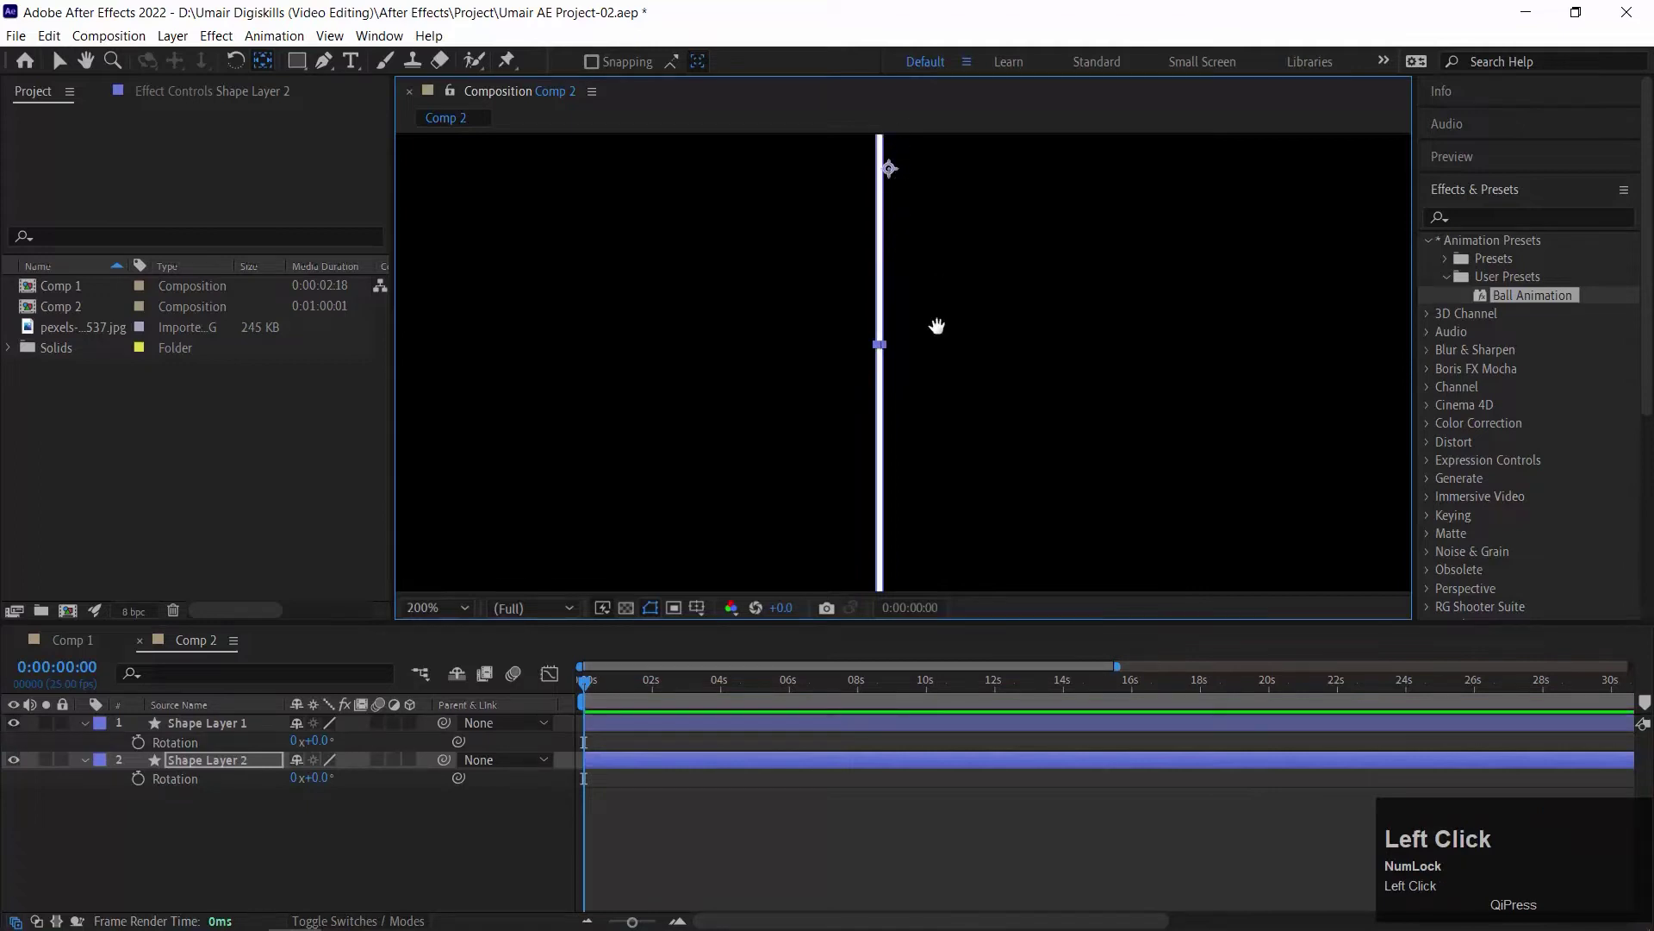
key(space)
drag(887, 454, 879, 208)
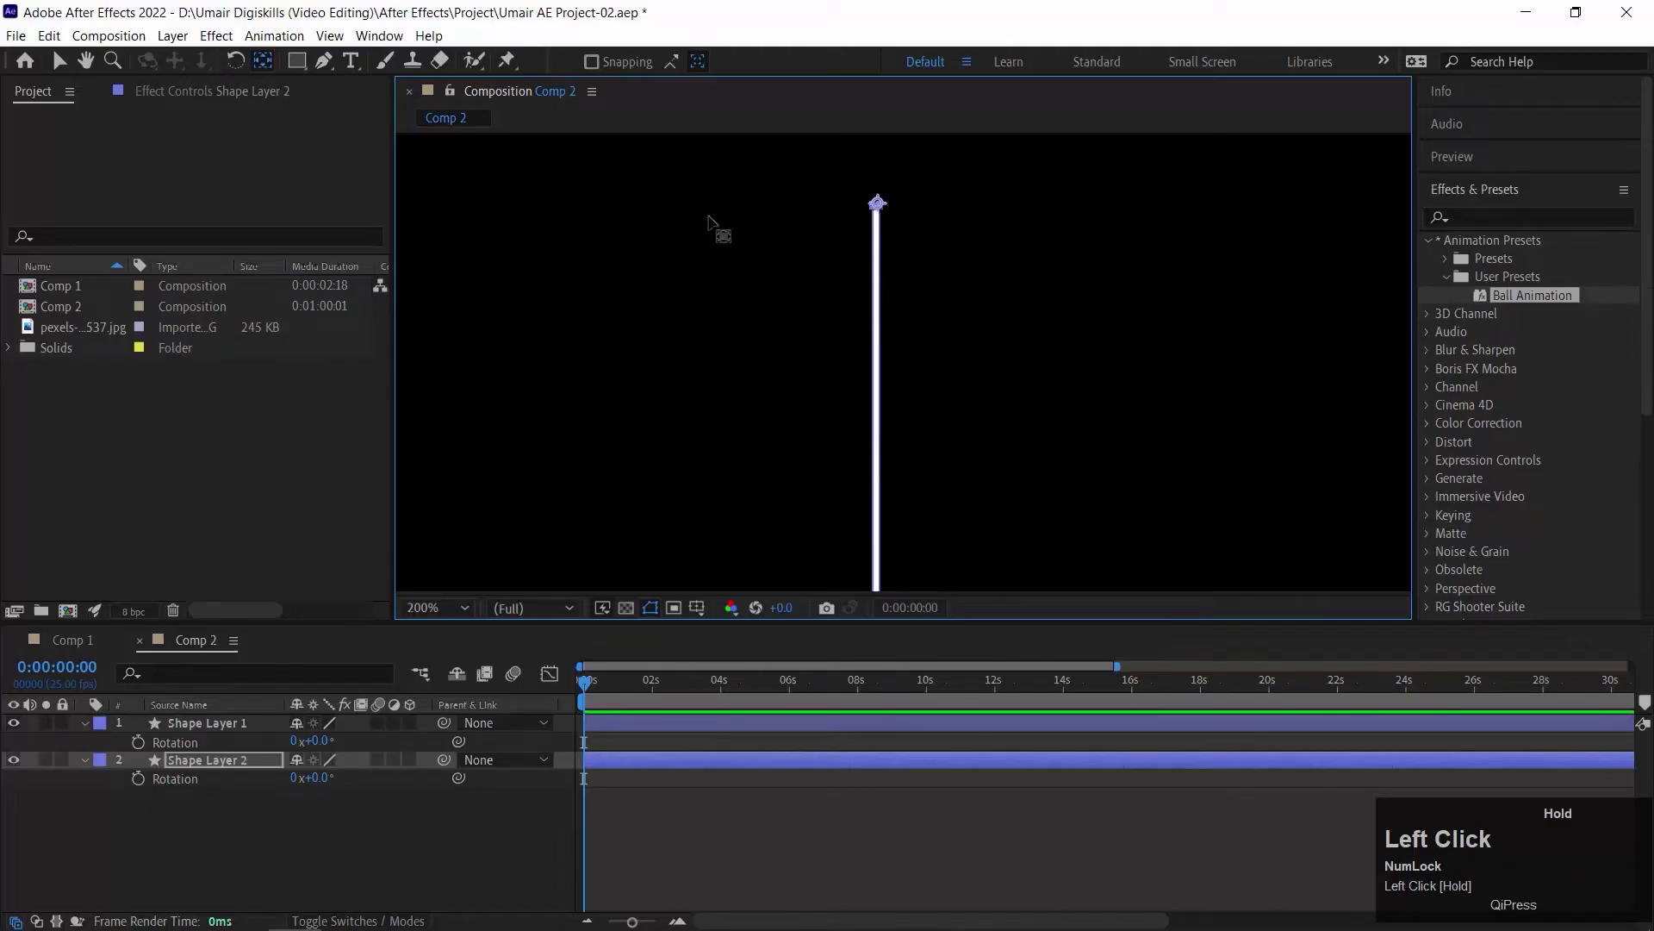
Step: Test the string's rotation about its upper end at 17° and -40°, and undo both rotations
key(ctrl+minus)
key(ctrl+minus)
click(336, 795)
key(space)
mouse_move(324, 778)
mouse_down()
mouse_move(353, 778)
mouse_move(339, 778)
mouse_up()
click(701, 524)
key(space)
drag(701, 487, 701, 548)
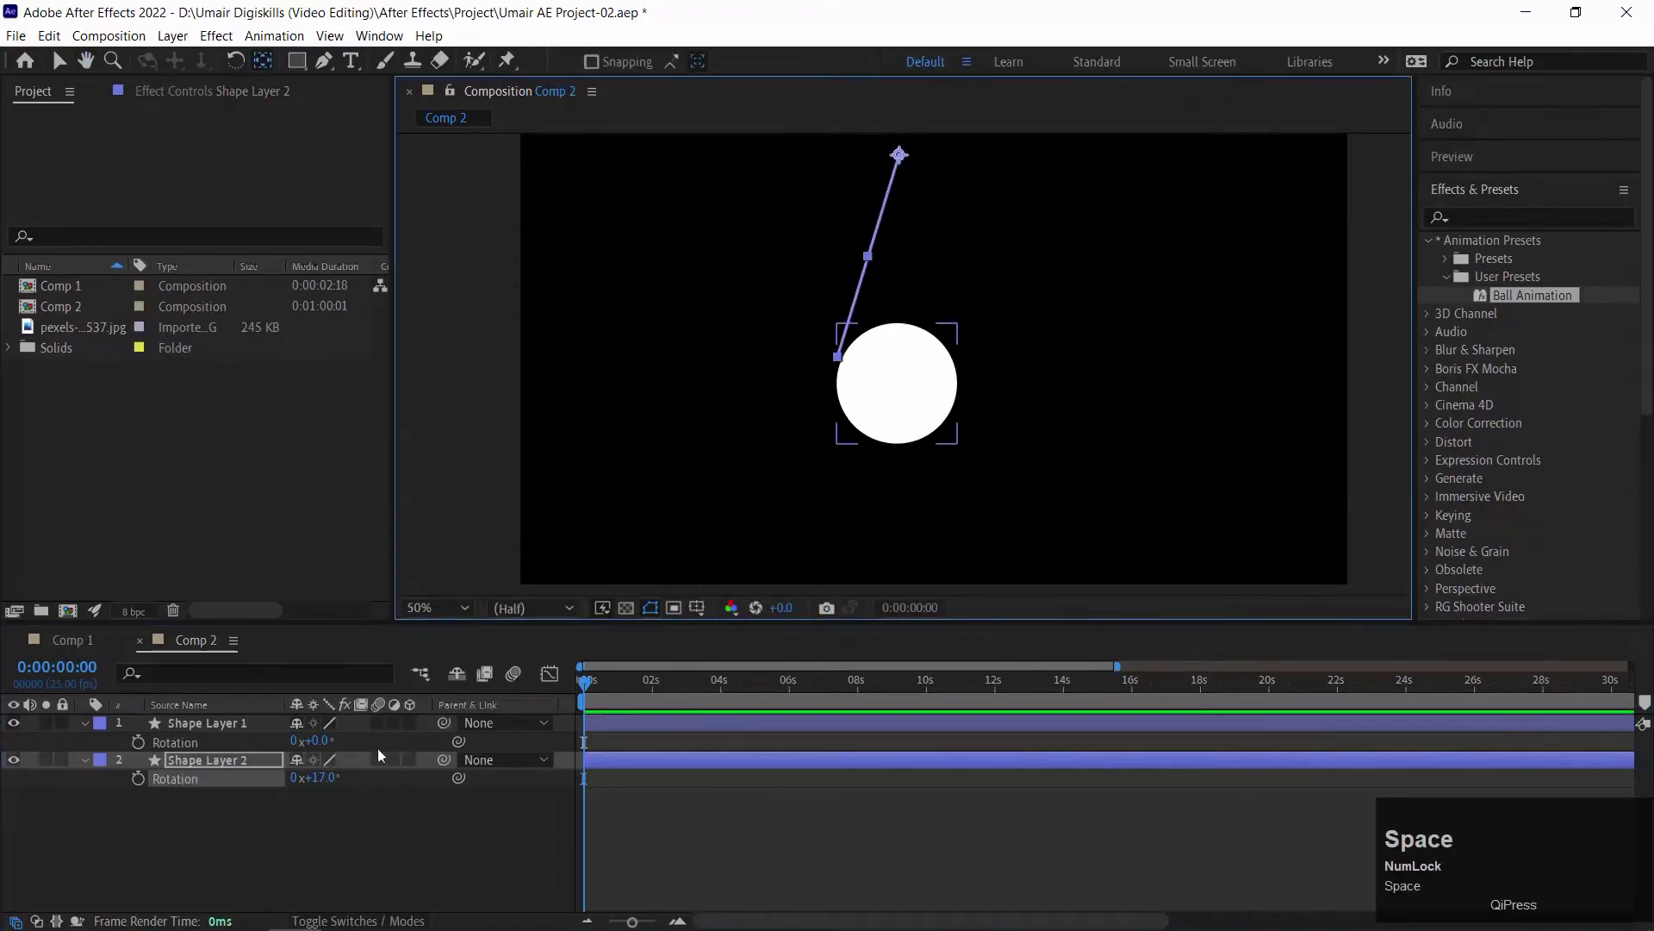
drag(338, 777, 272, 768)
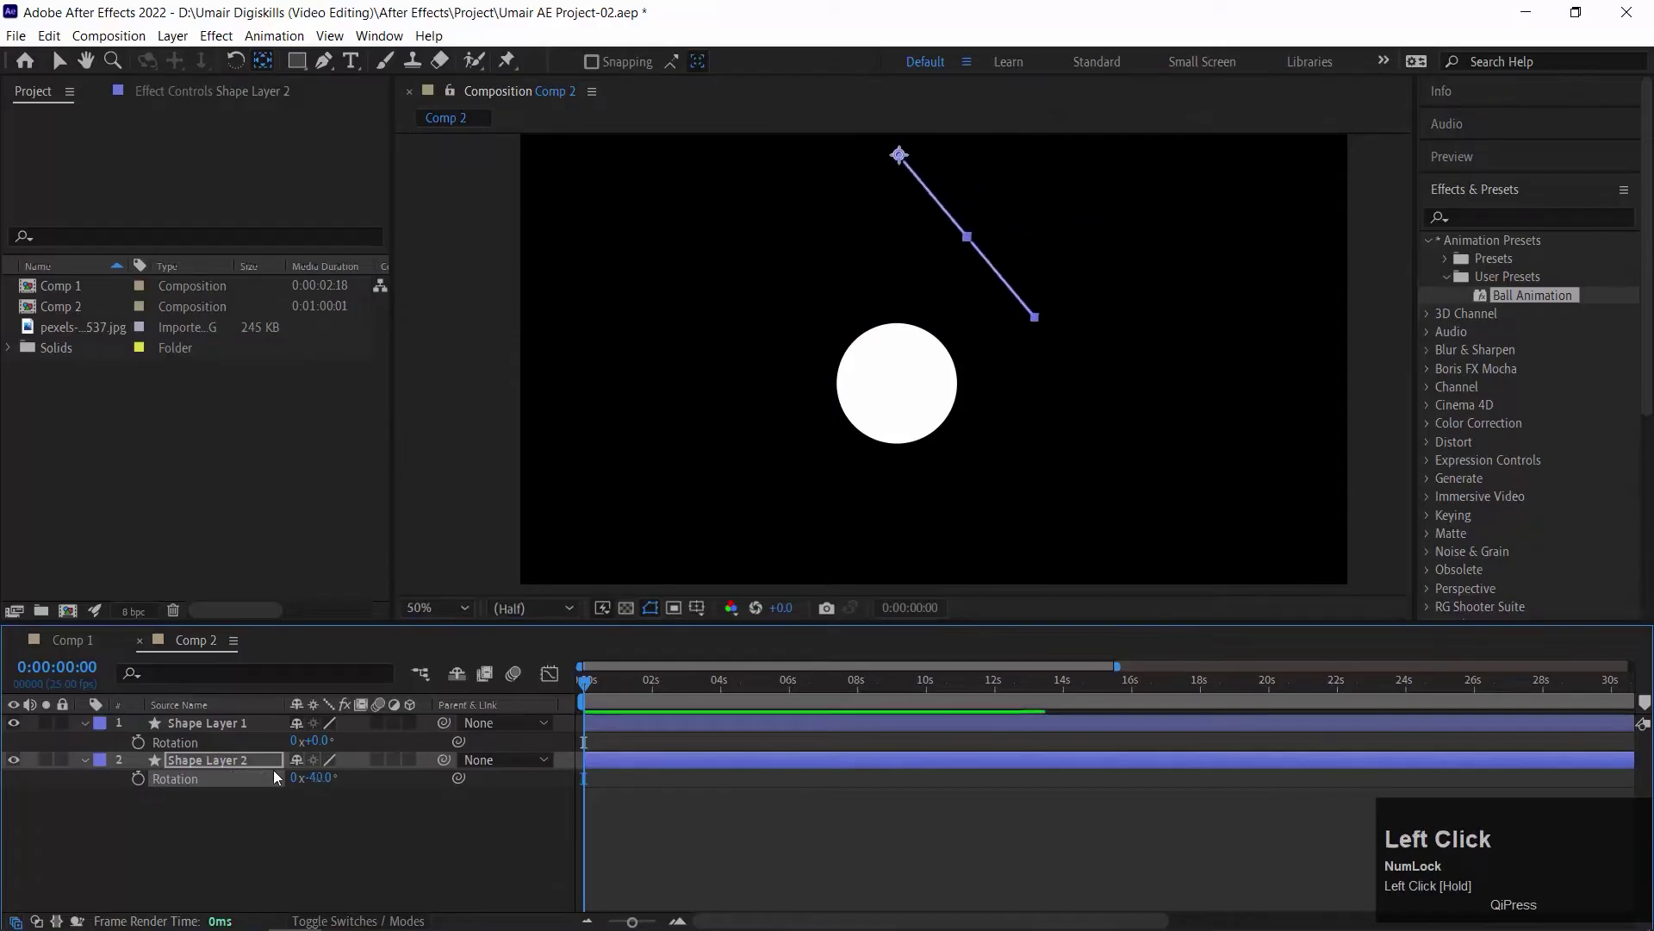
key(ctrl+z)
key(ctrl+z)
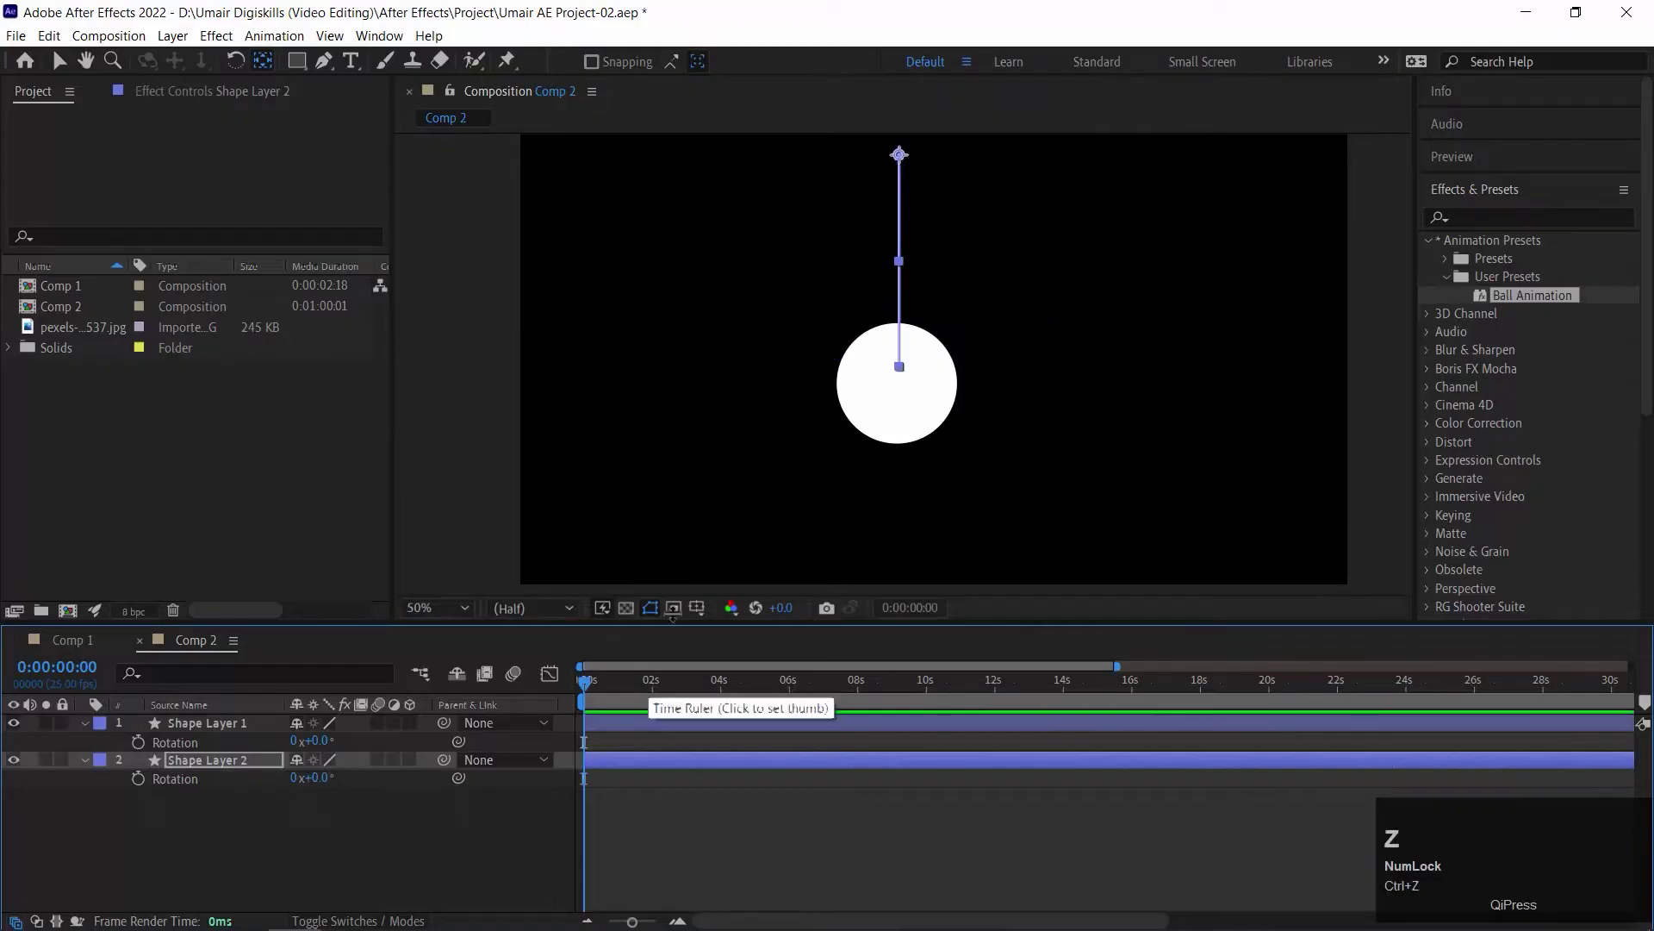
Step: Pre-compose the circle and string layers together as Pre-comp 1, moving all attributes into the new composition
click(919, 389)
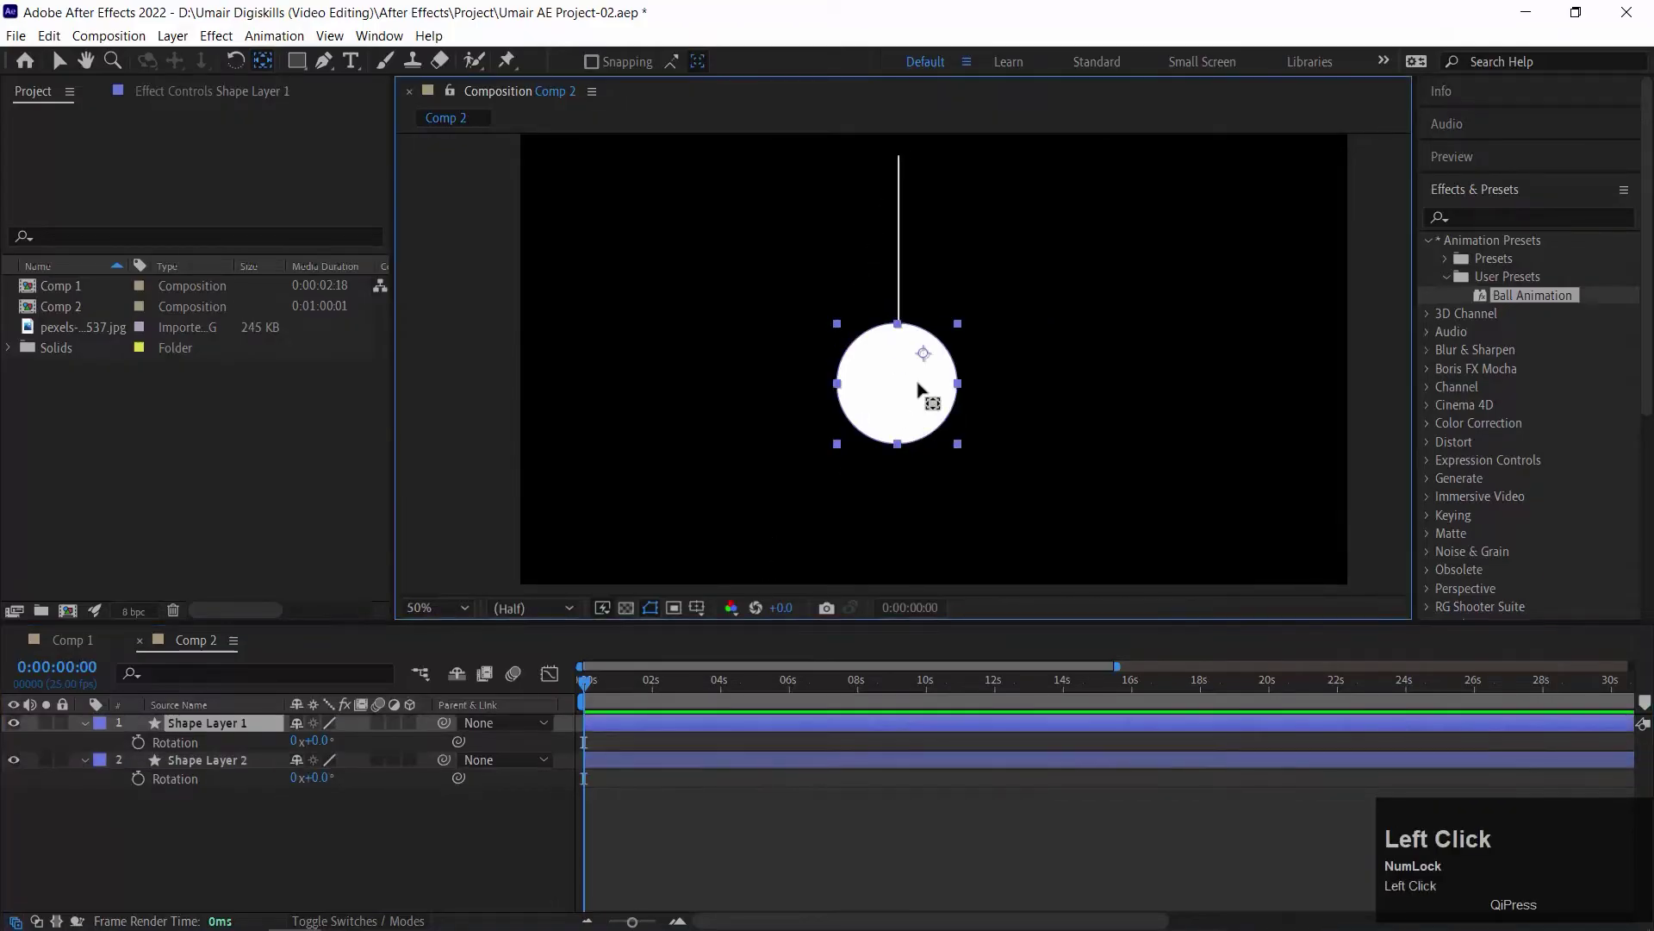
ctrl+click(198, 760)
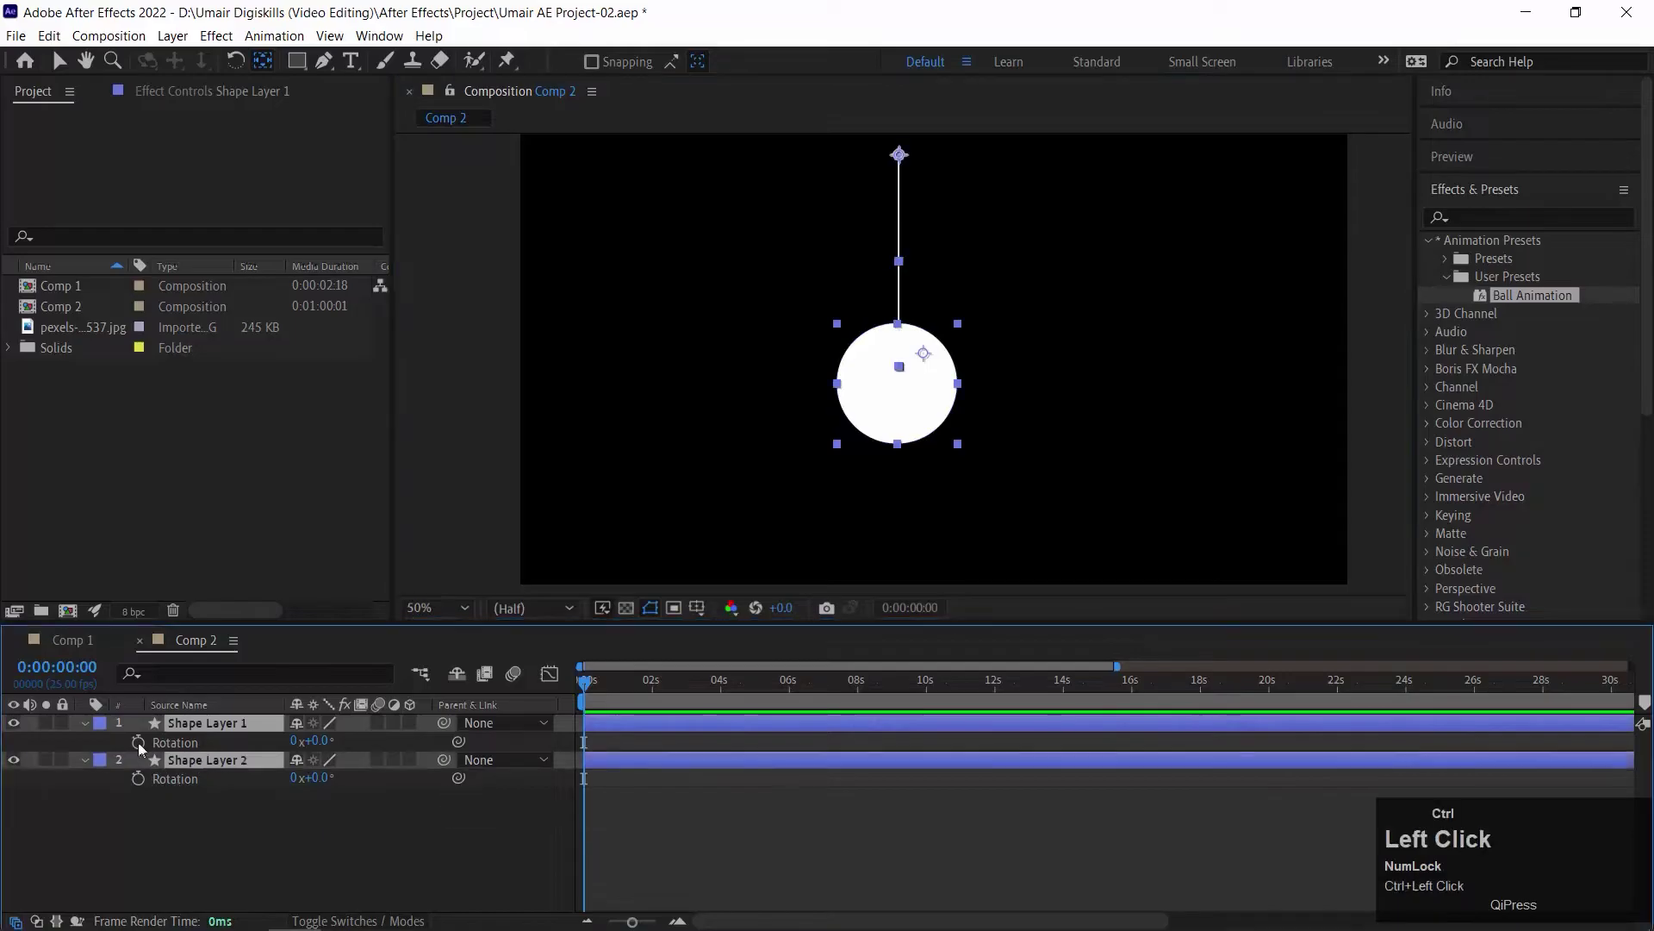
right_click(182, 728)
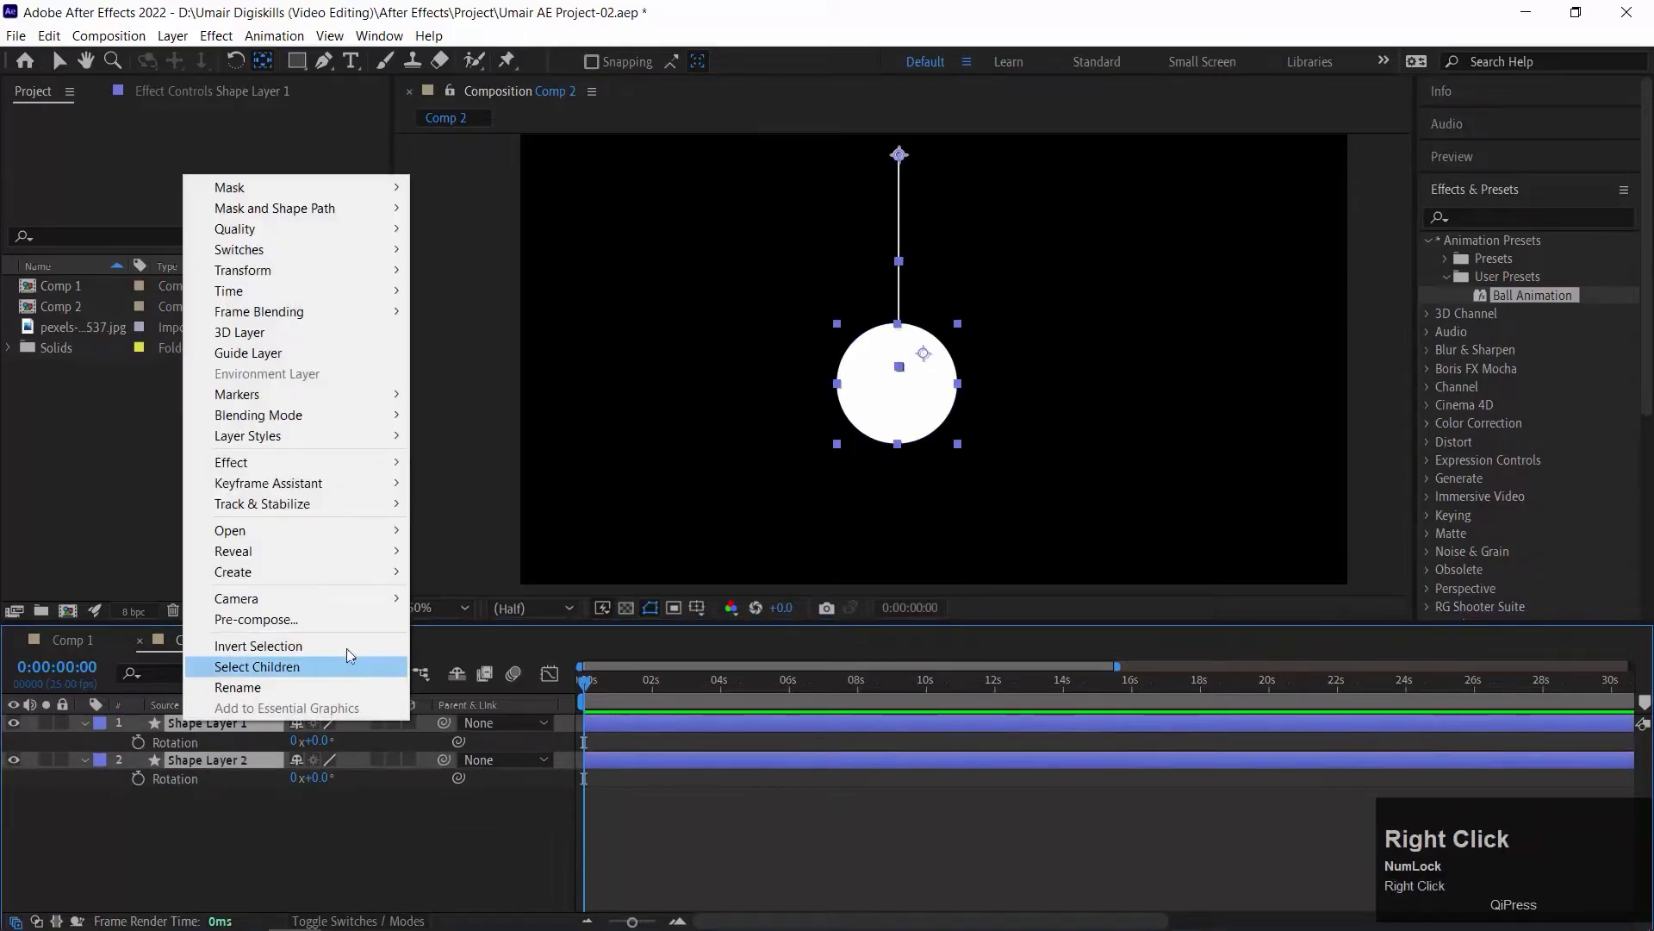
click(353, 618)
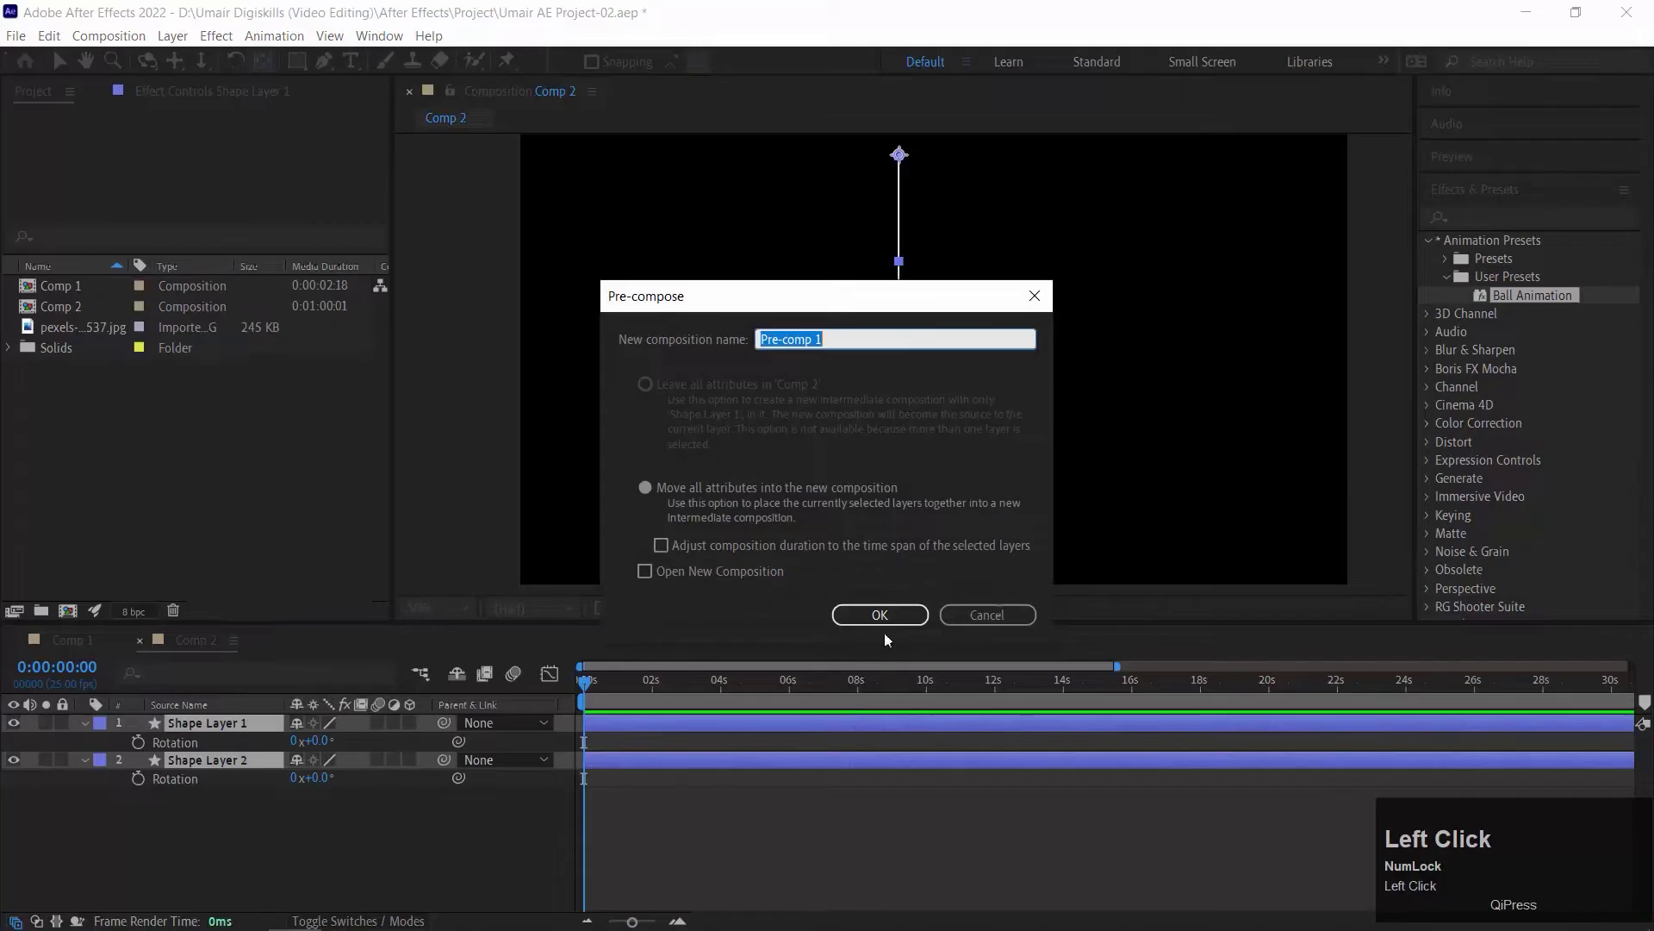
click(880, 615)
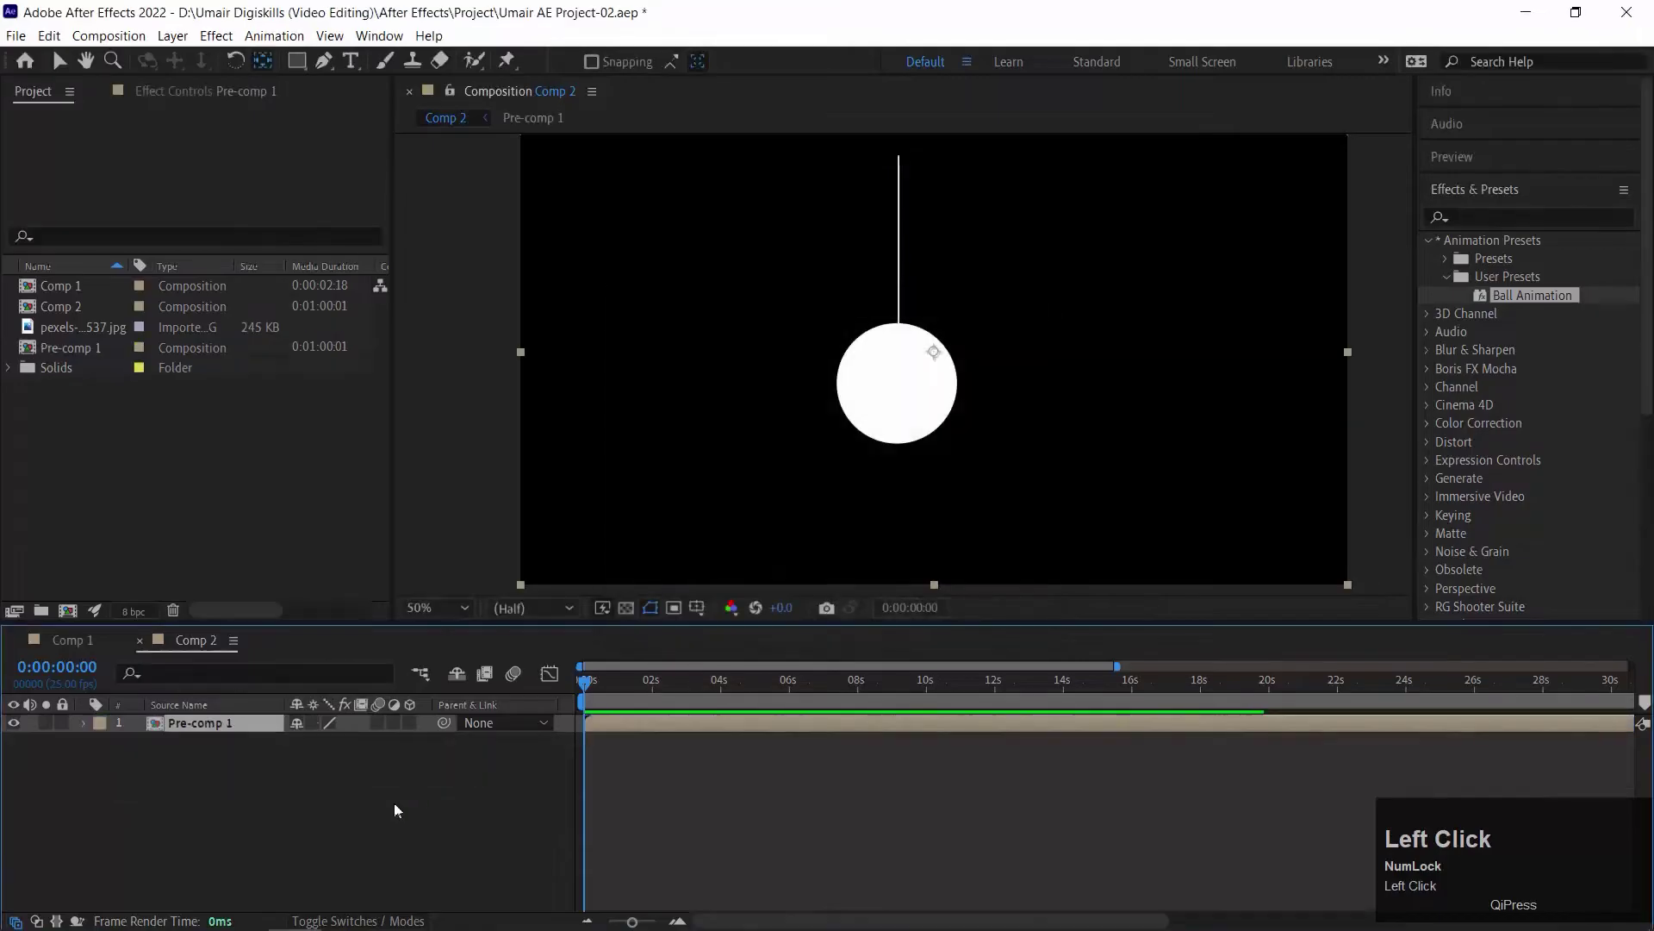
Step: Reveal the Rotation property of Pre-comp 1 and try rotating it about its default centre anchor point, undoing the test
click(176, 789)
click(218, 717)
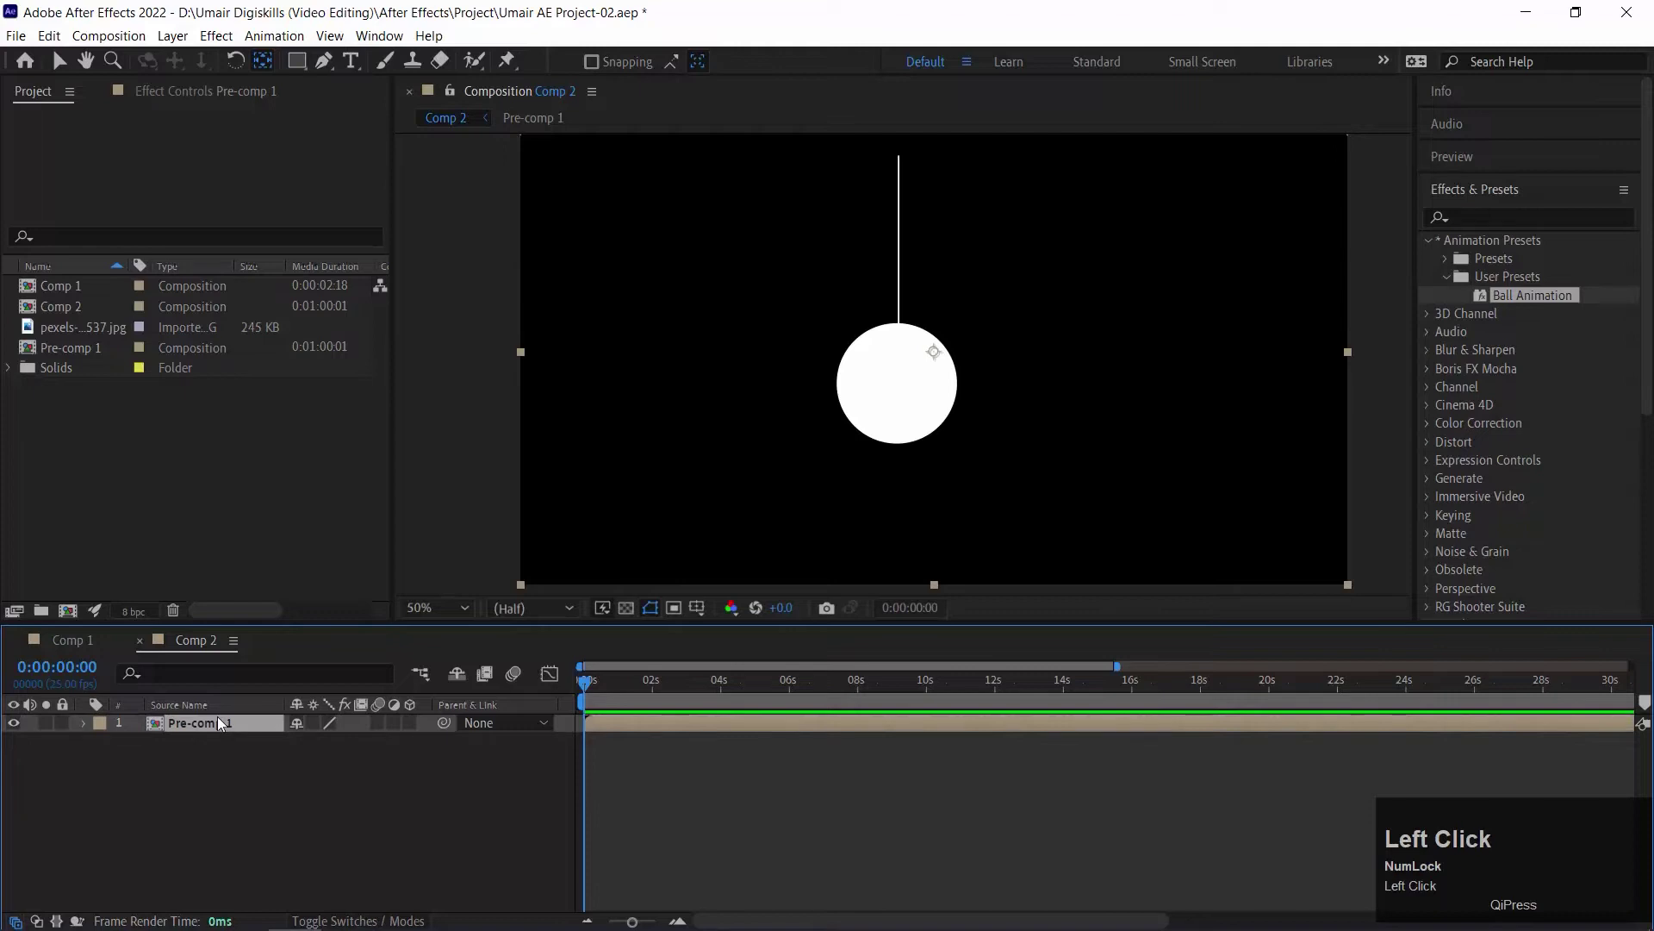
key(r)
drag(317, 742, 252, 723)
key(ctrl+z)
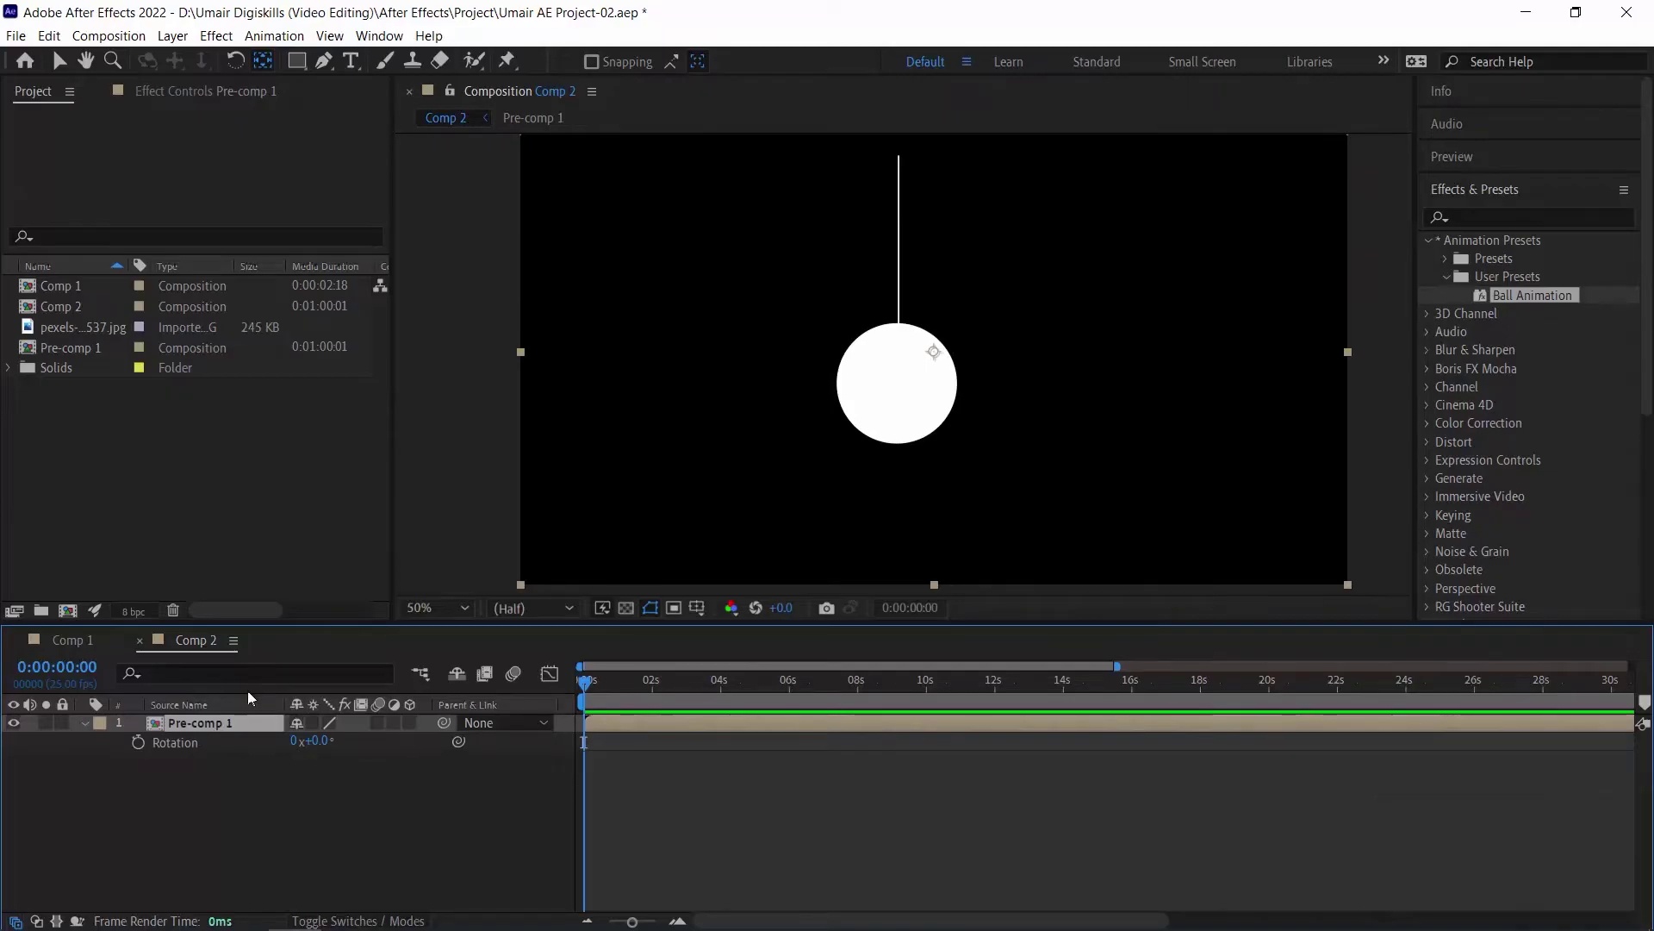
Step: Move the anchor point of Pre-comp 1 to the string's upper end and test its rotation there twice, undoing both tests
click(235, 724)
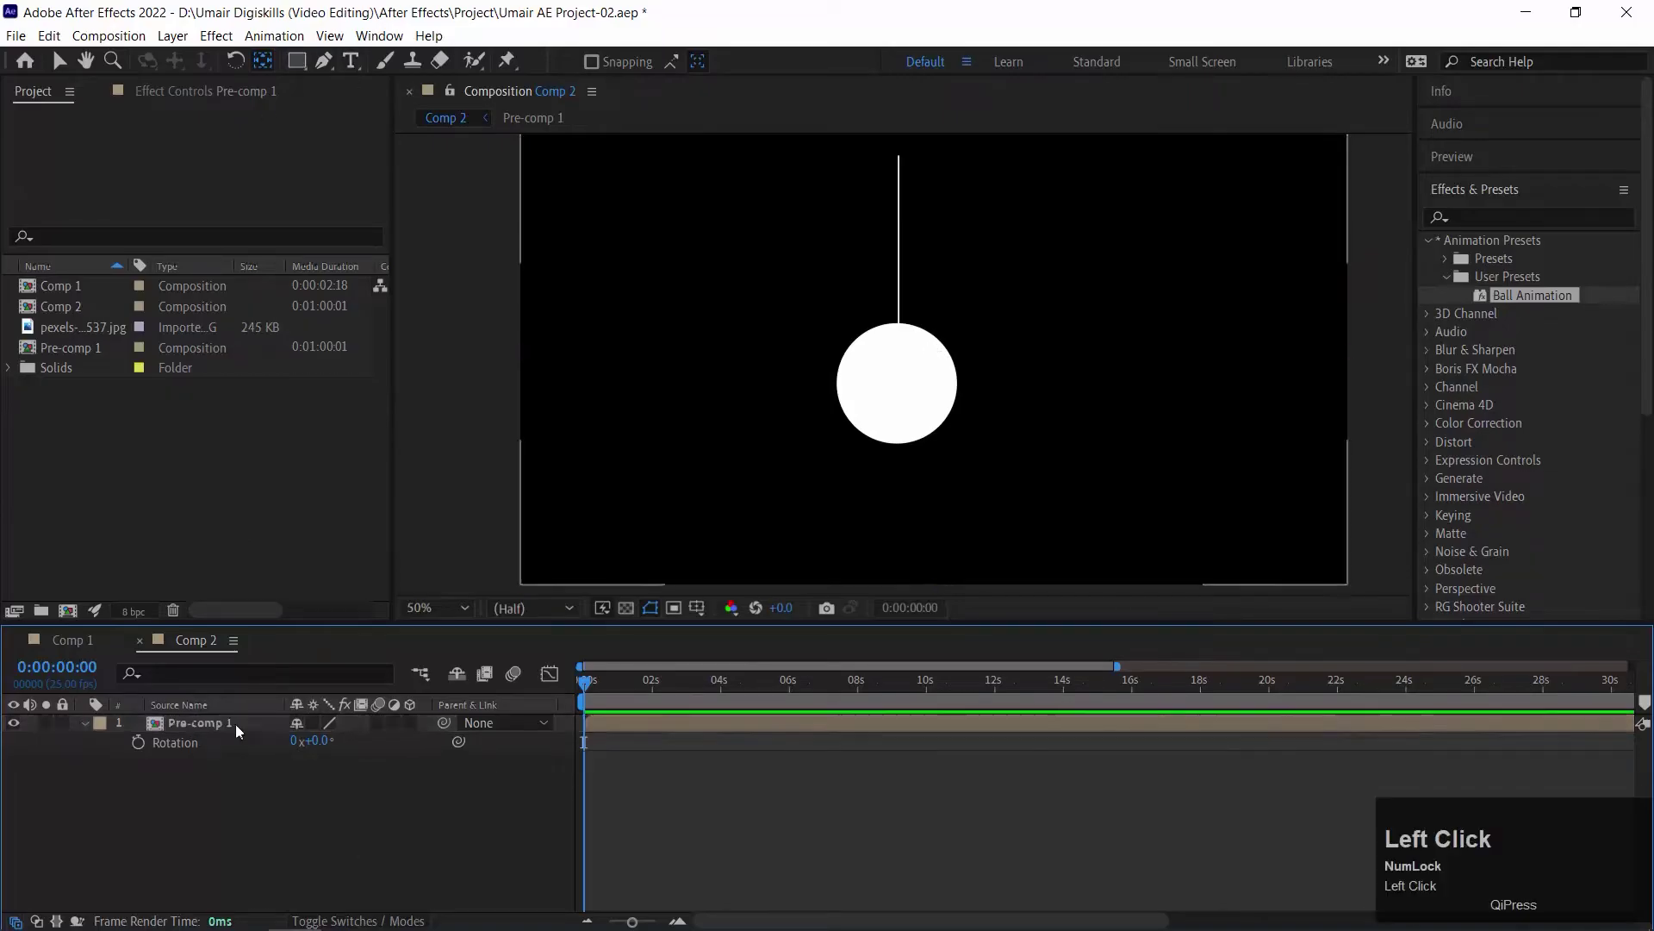
drag(935, 354, 899, 159)
mouse_move(315, 741)
mouse_down()
mouse_move(335, 741)
mouse_move(278, 719)
mouse_move(345, 720)
mouse_move(313, 724)
mouse_move(294, 766)
mouse_up()
key(ctrl+z)
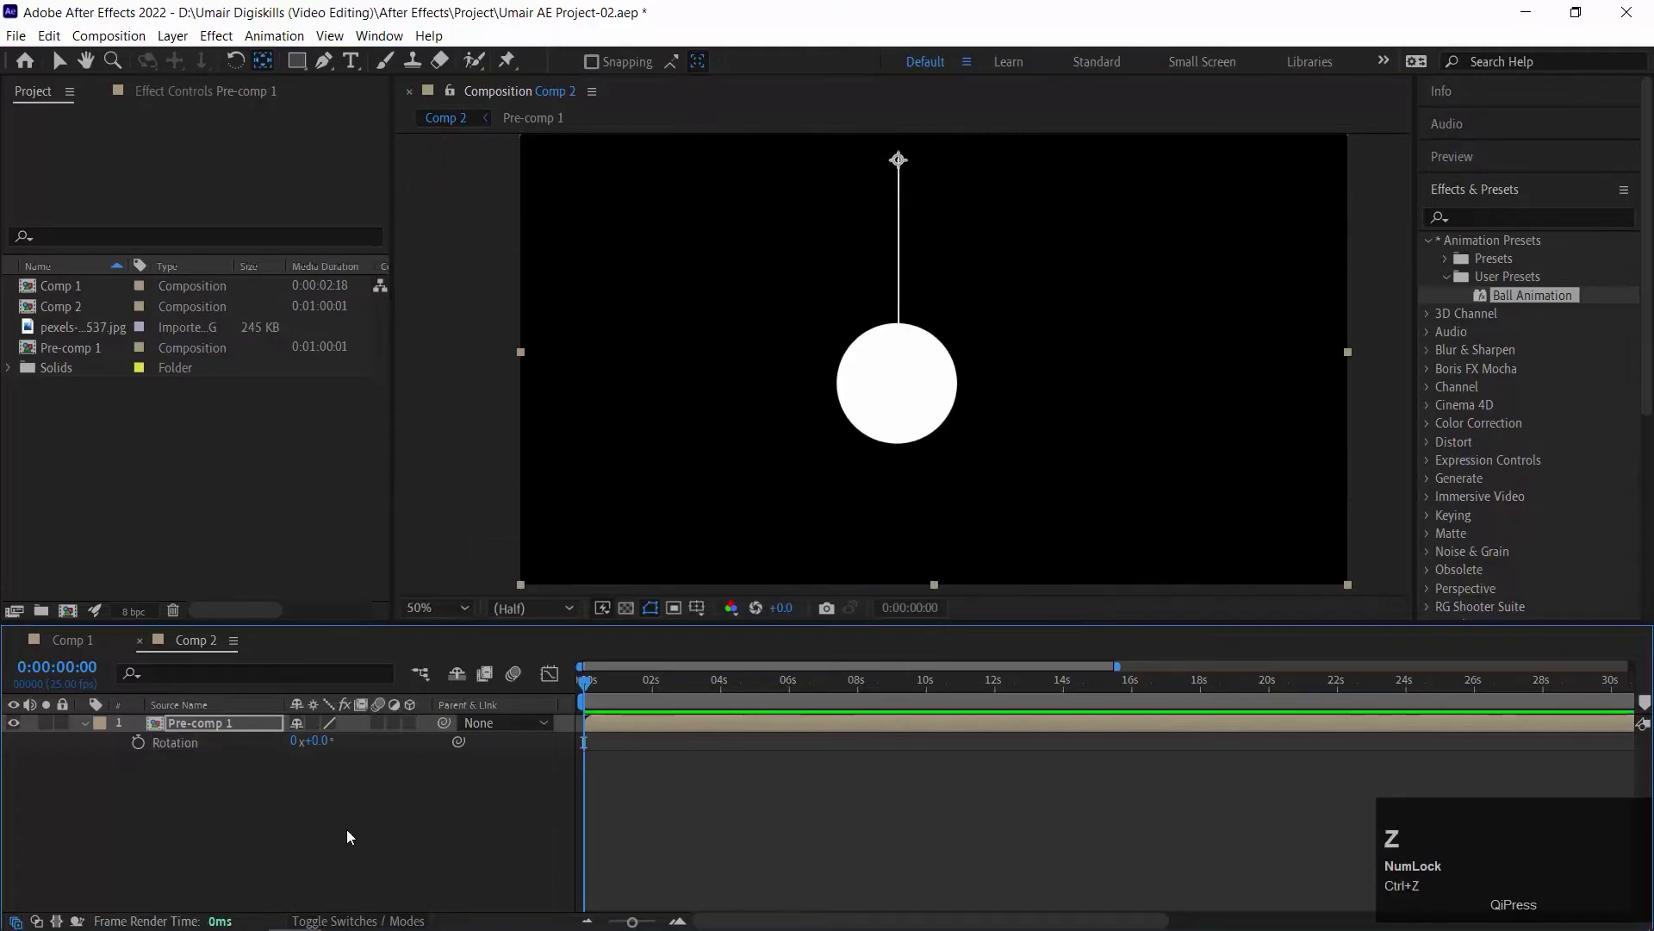
click(346, 829)
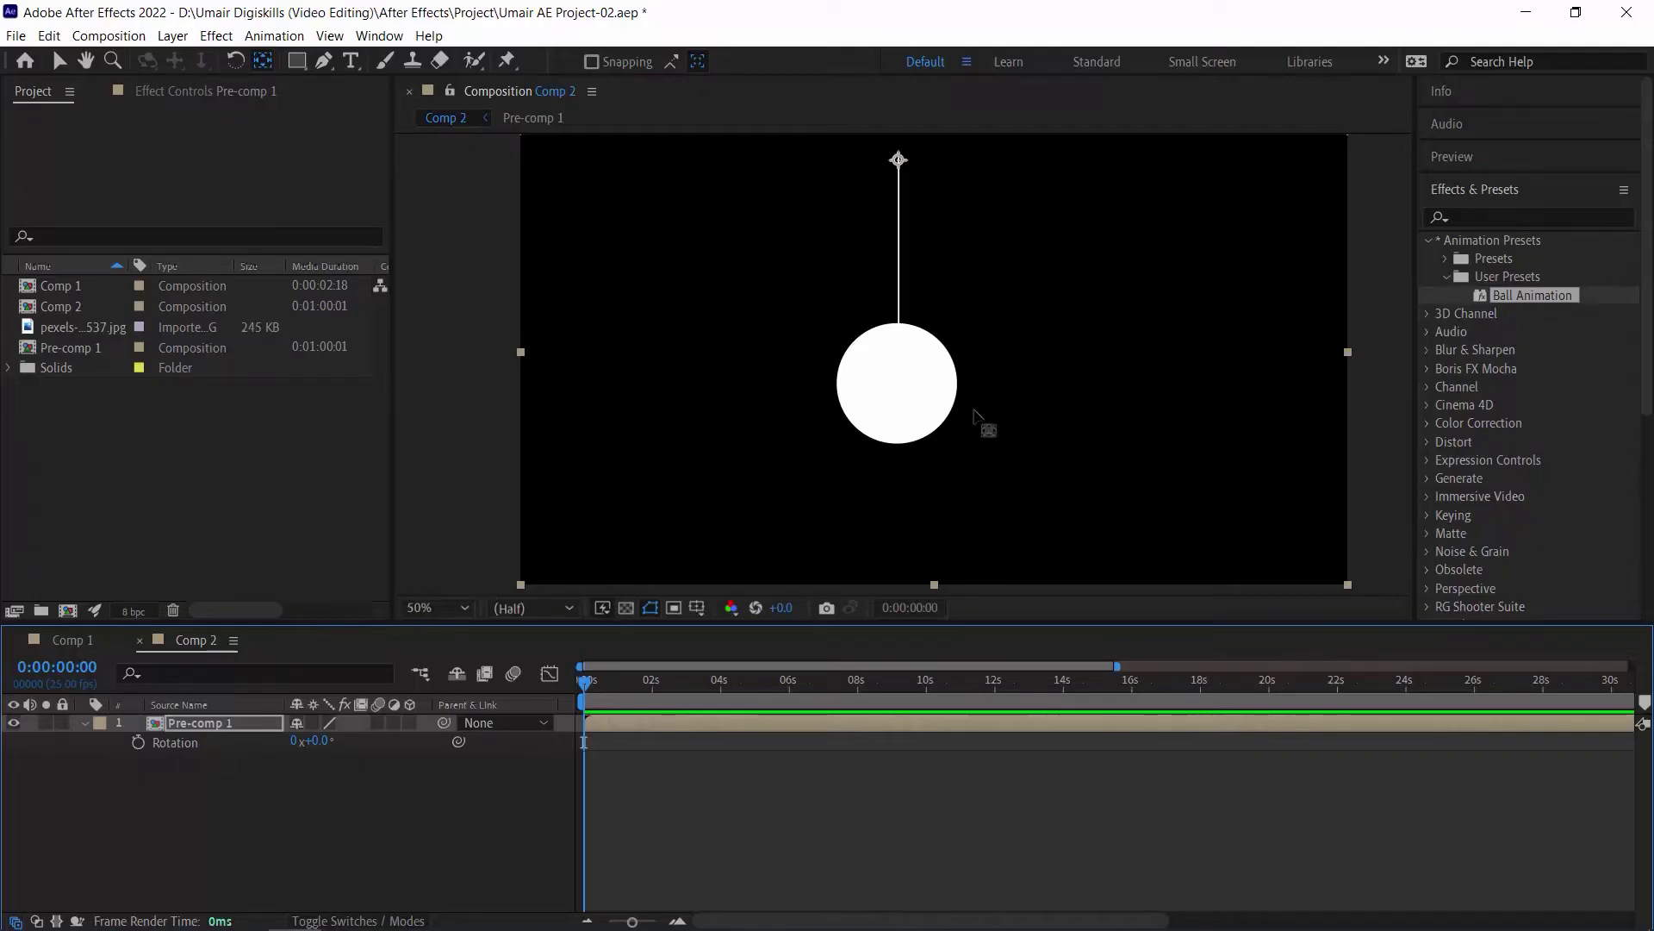
drag(319, 741, 395, 729)
key(ctrl+z)
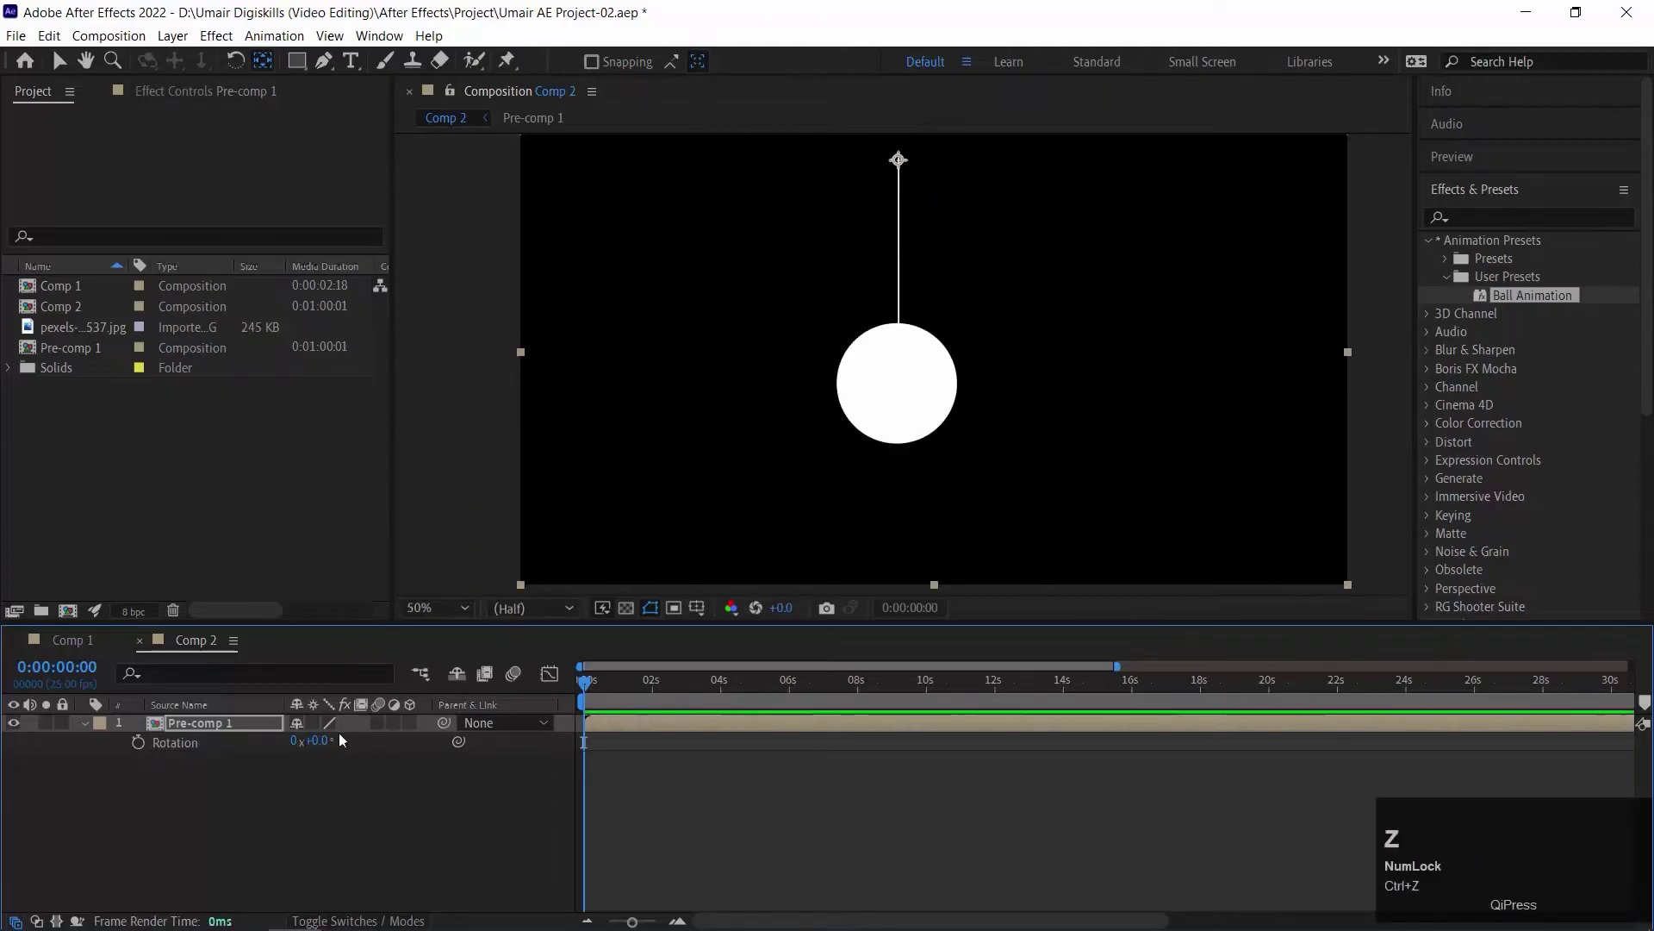
Step: Try the Pre-comp 1 anchor point at the circle's centre with a 7° test rotation, and undo the rotation
click(262, 62)
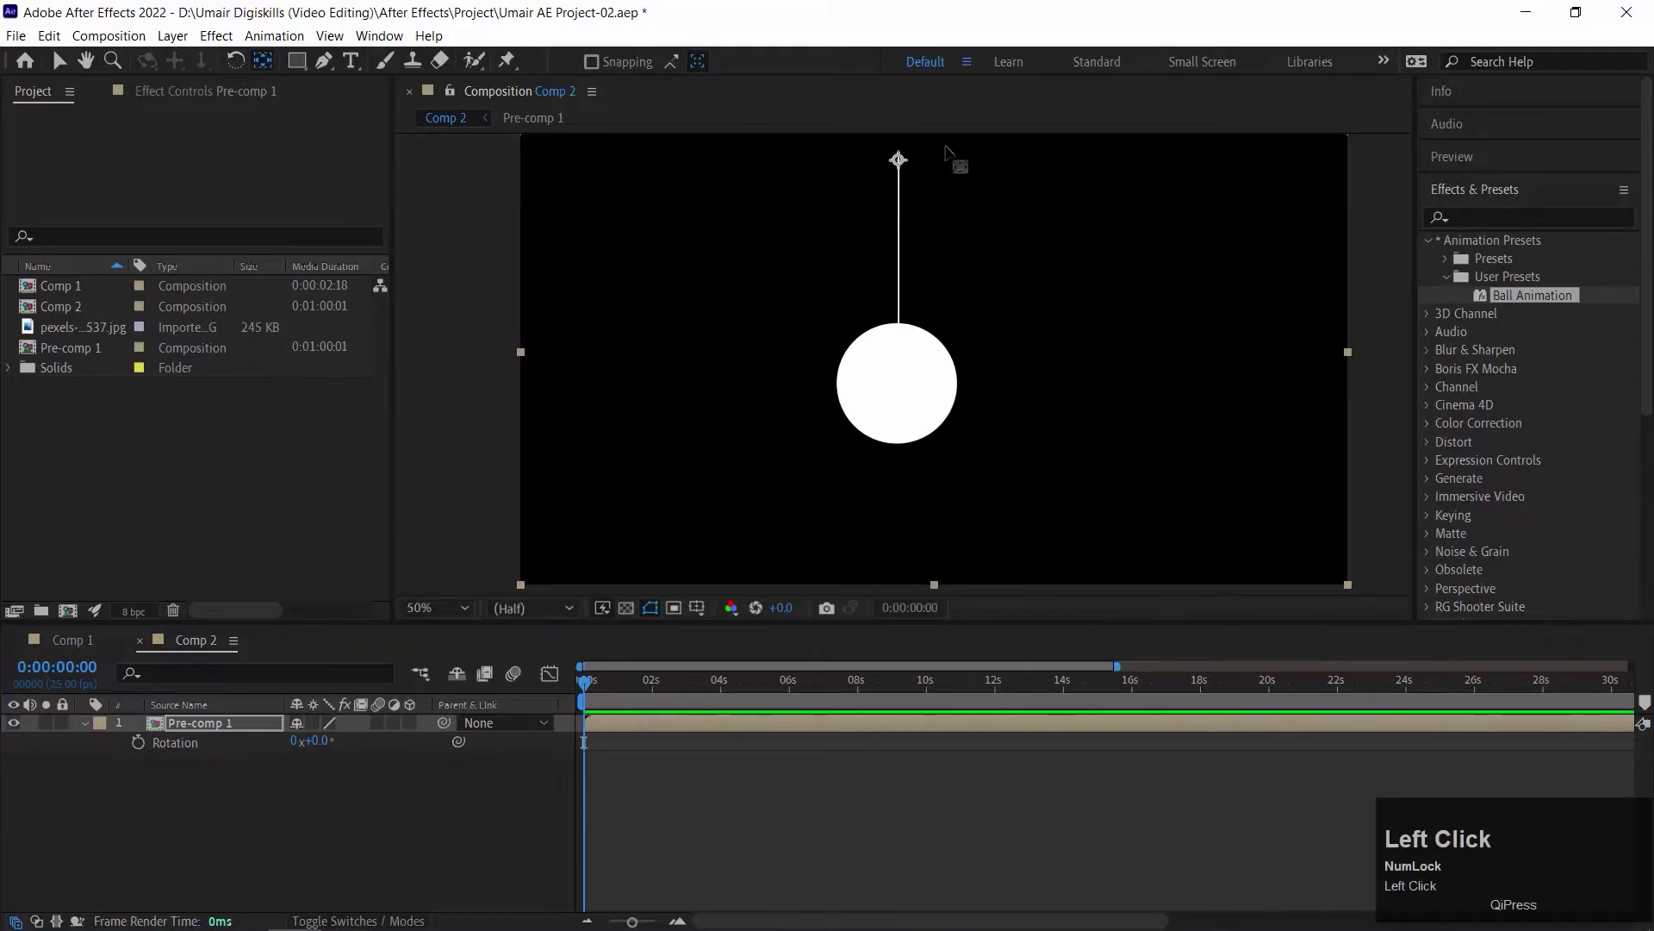
drag(899, 162, 896, 384)
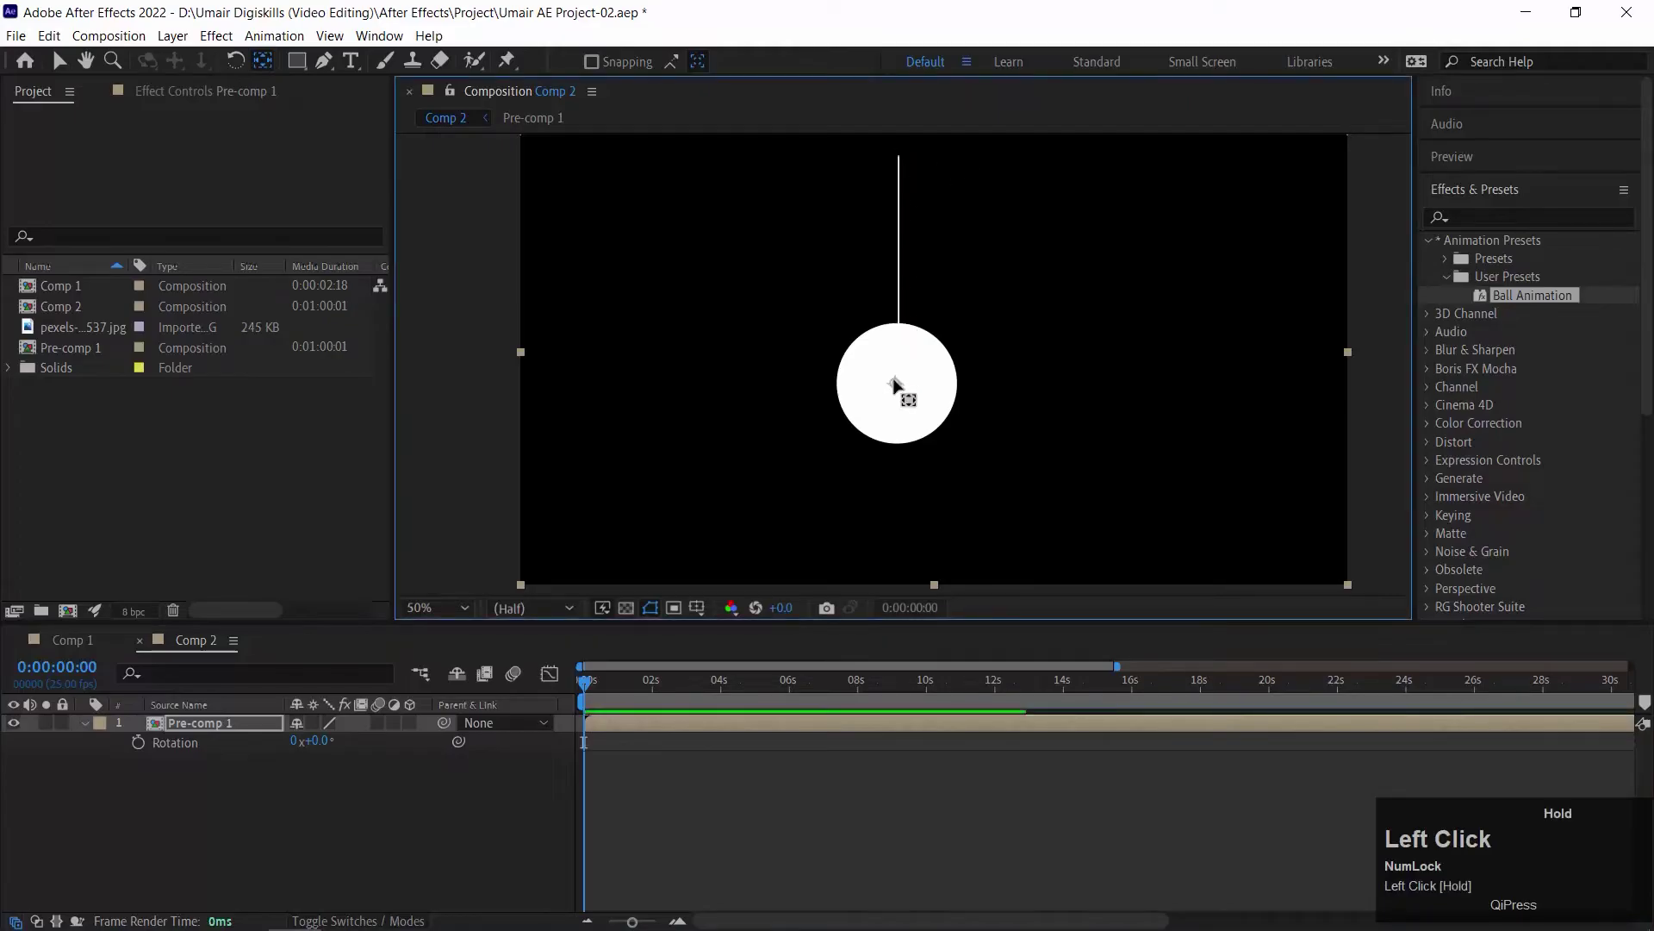
mouse_move(331, 737)
mouse_down()
mouse_move(456, 740)
mouse_move(346, 739)
mouse_up()
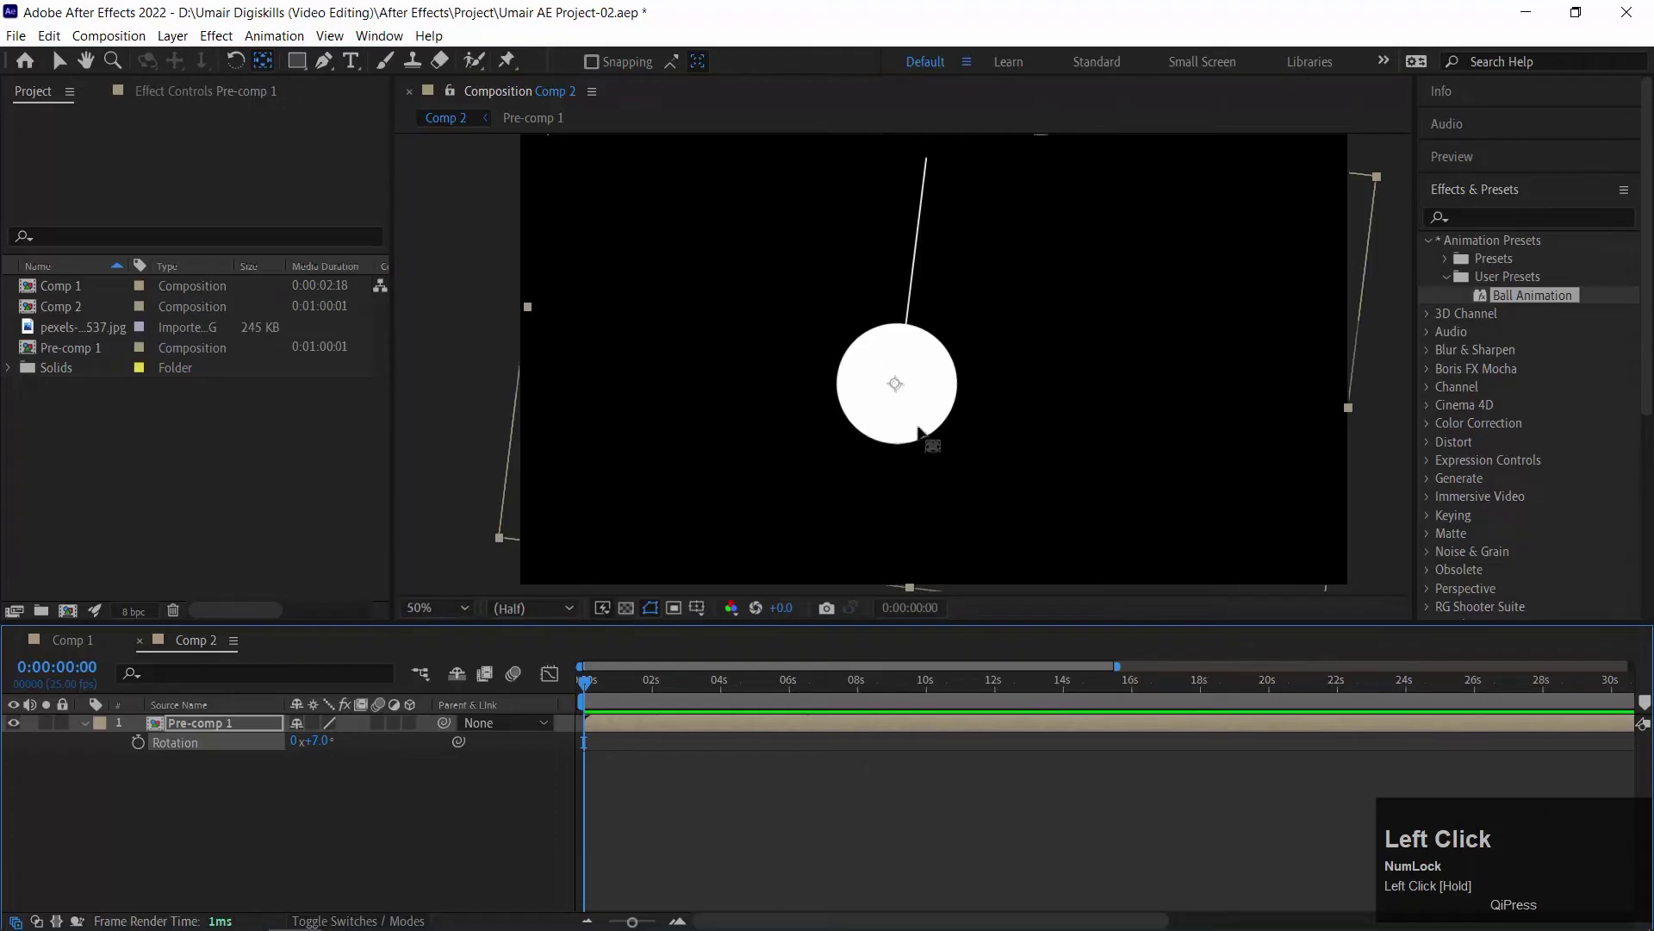
key(ctrl+z)
key(ctrl+z)
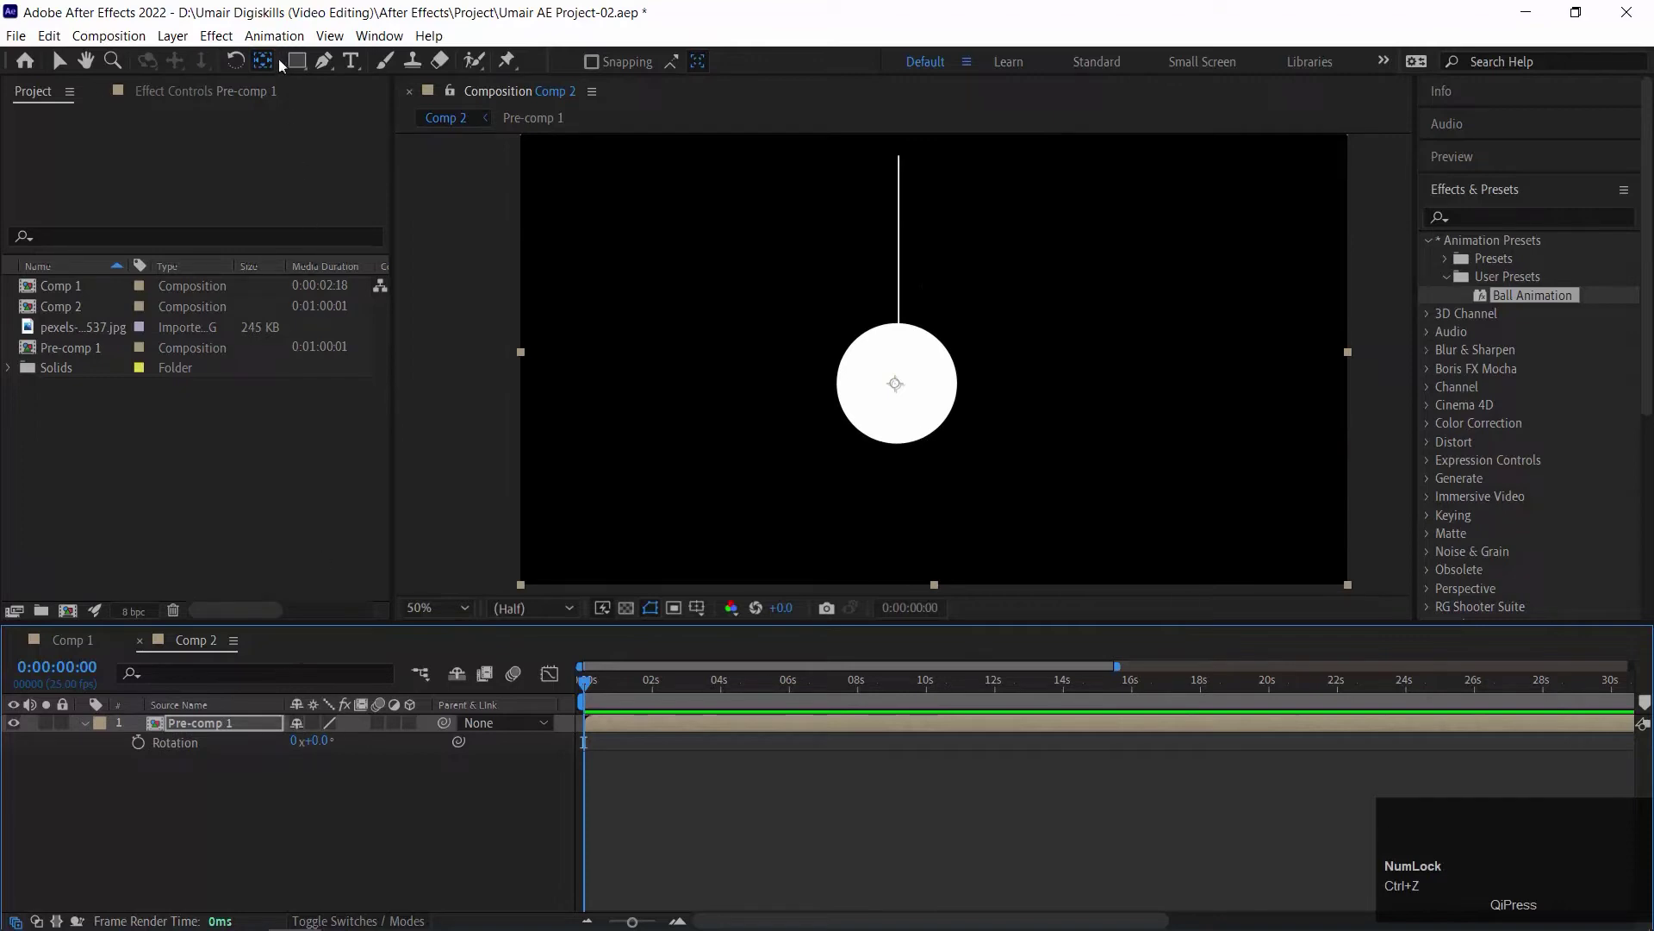
Step: Return the Pre-comp 1 anchor point to the string's upper end and start Rotation keyframes with 70° at 0 seconds
drag(895, 383, 898, 157)
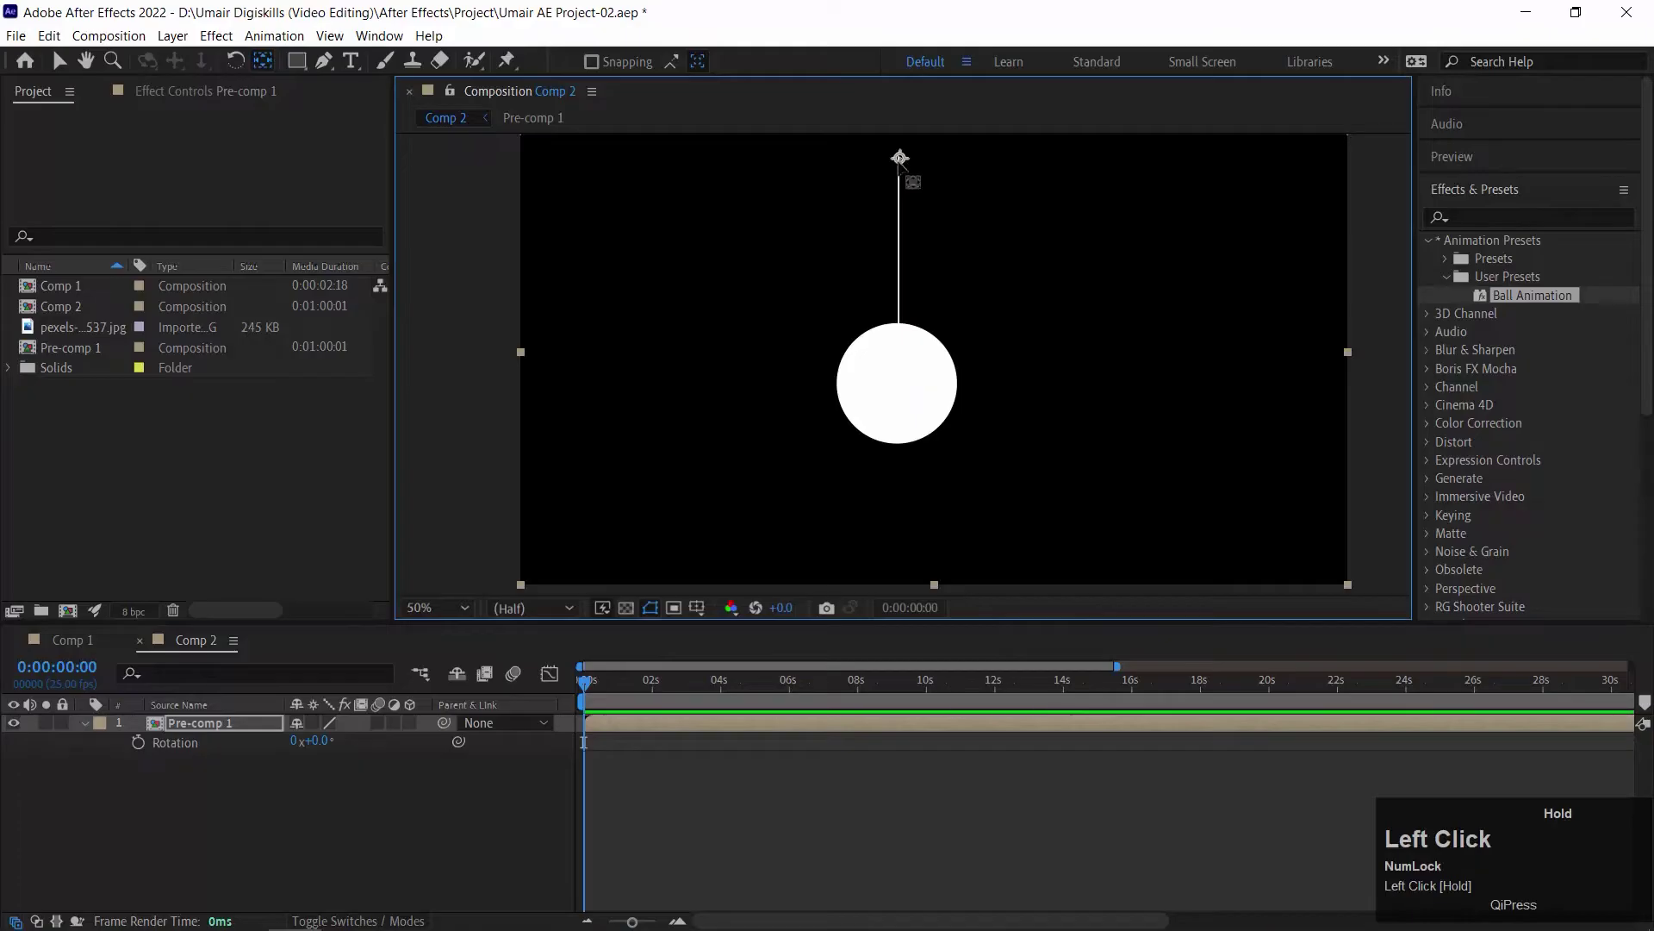
key(v)
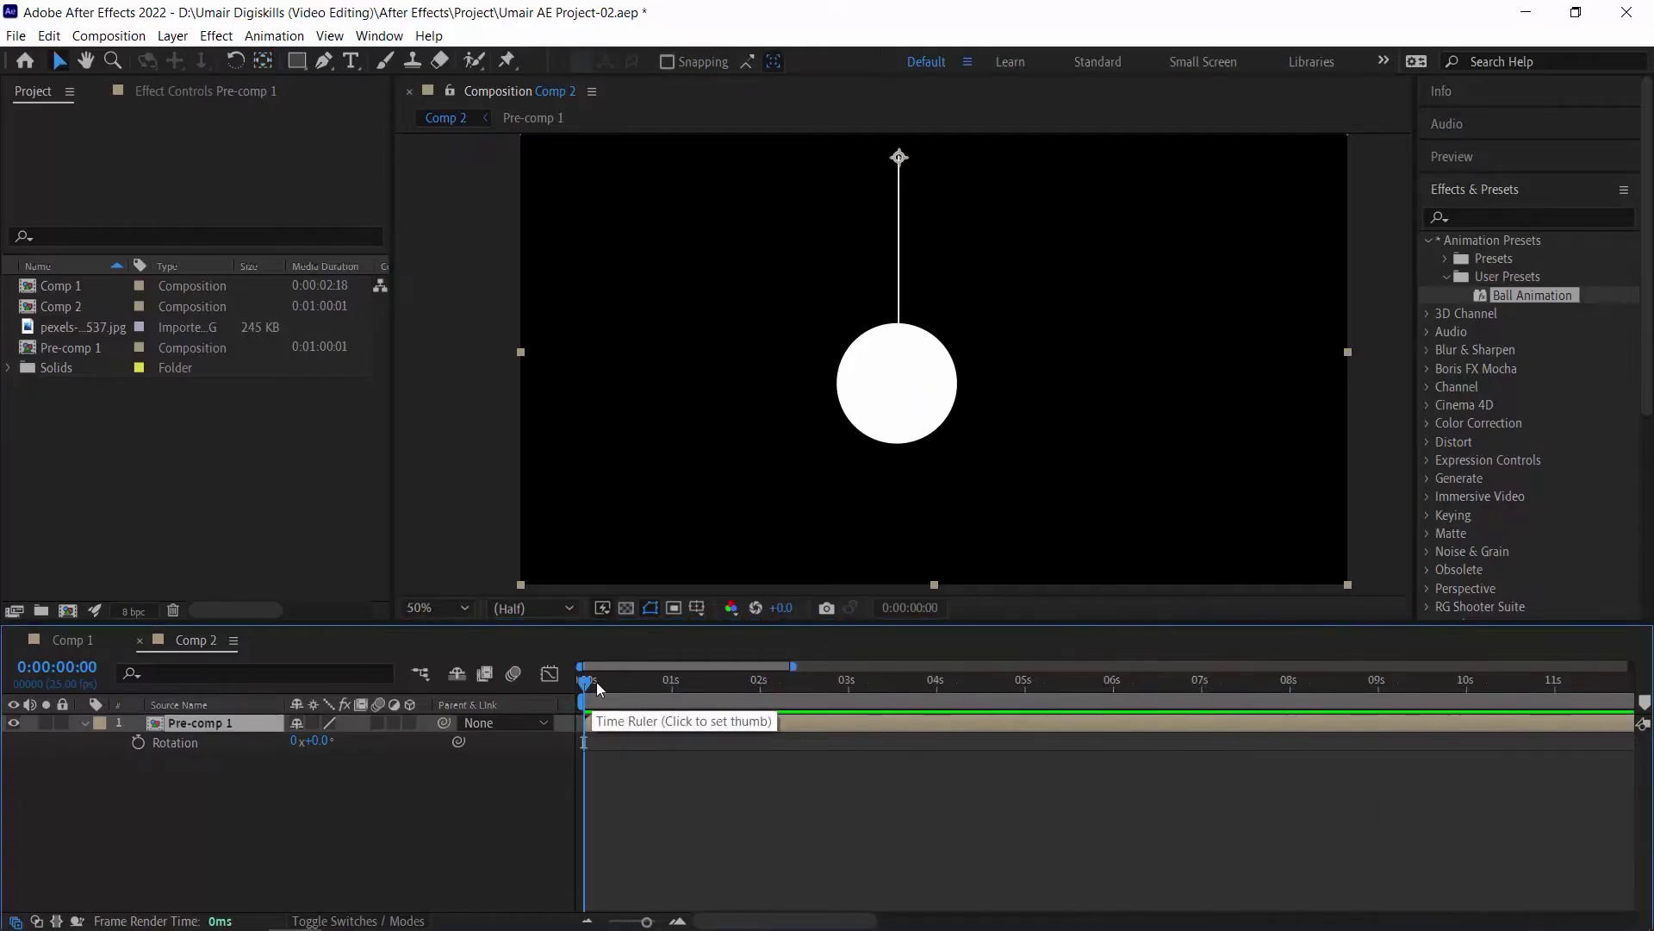
drag(320, 754, 379, 749)
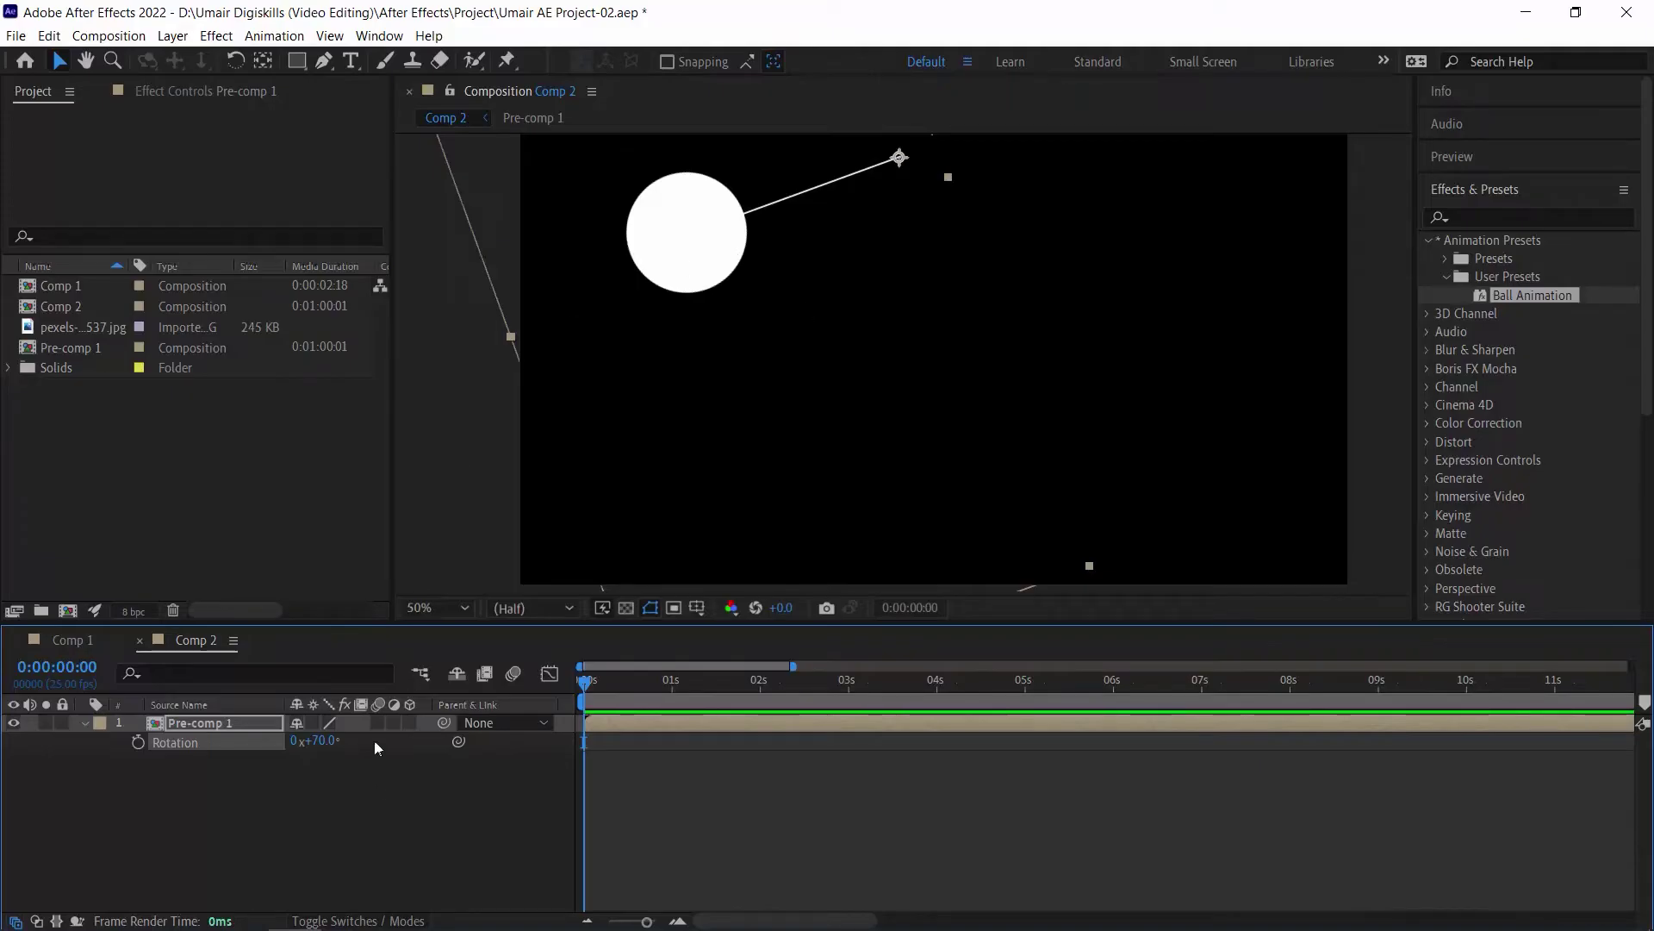
click(137, 742)
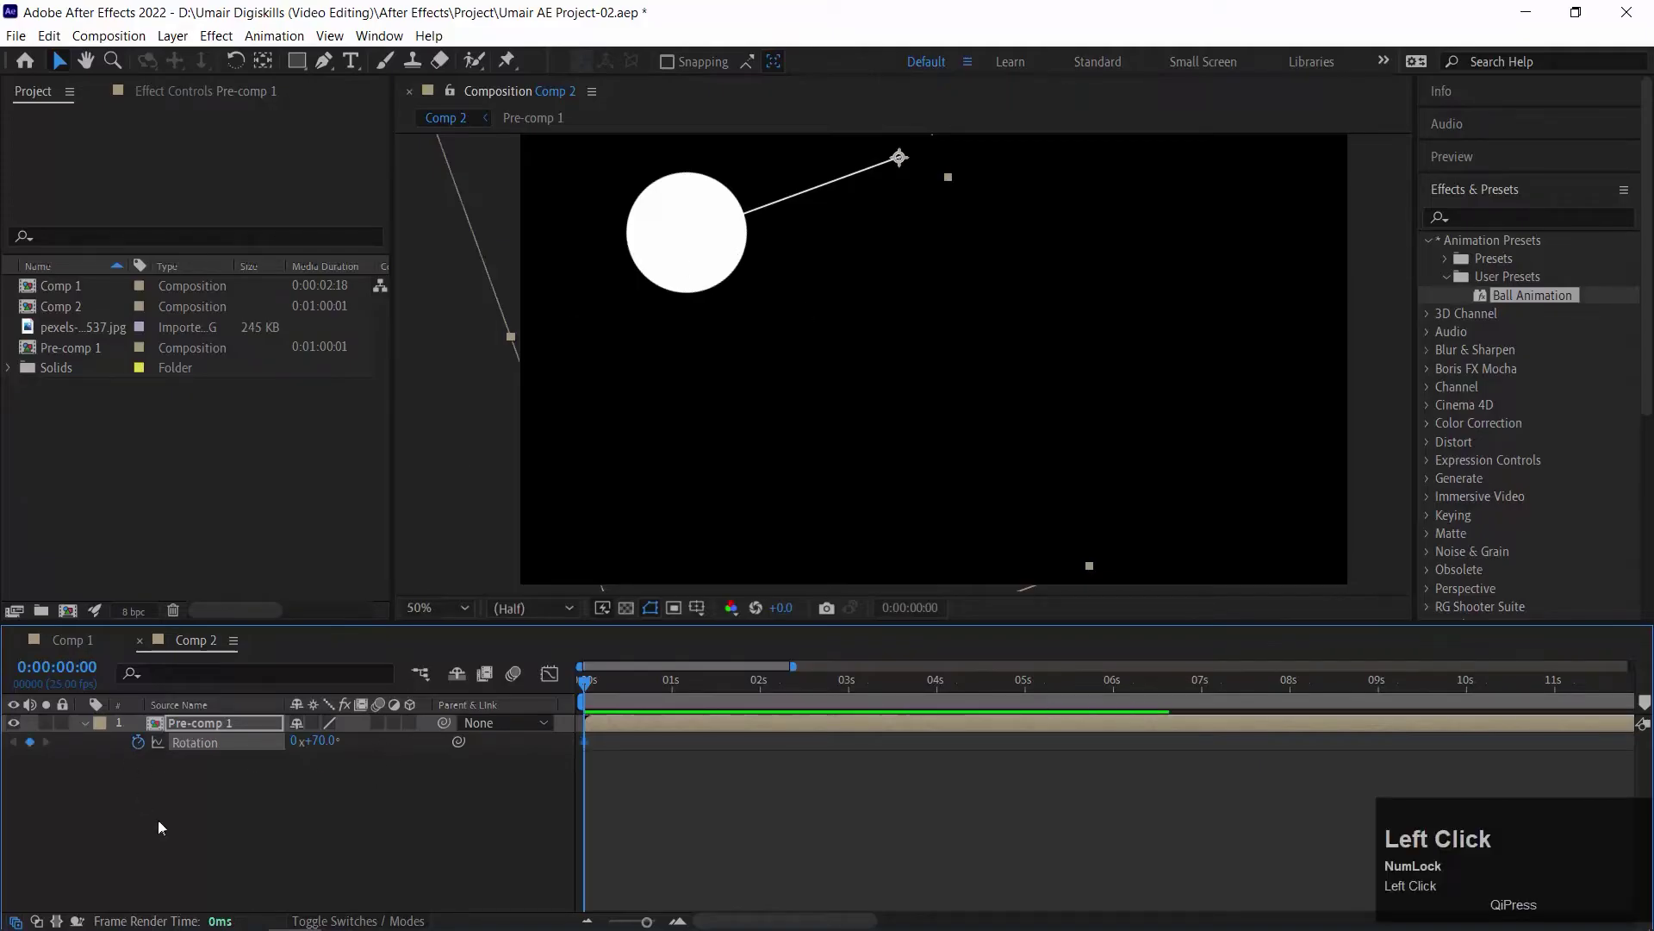
Step: Keyframe the Rotation of Pre-comp 1 at -70° at 2 seconds and preview the swing from the start
drag(634, 686, 761, 684)
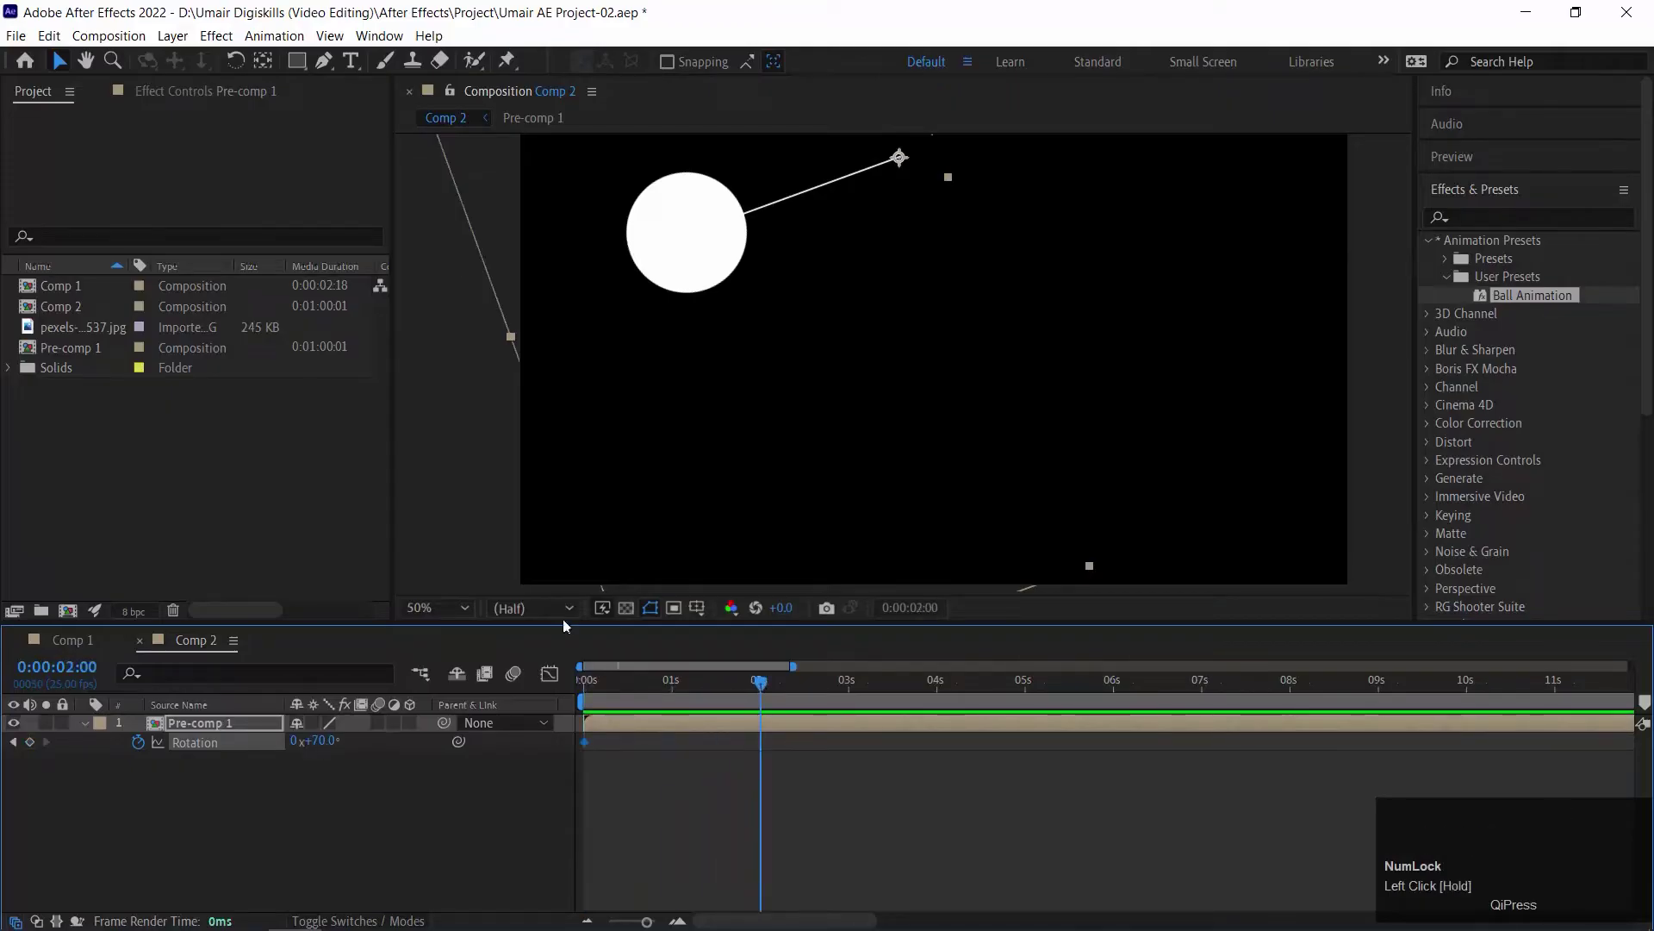
mouse_move(312, 740)
mouse_down()
mouse_move(326, 740)
mouse_move(293, 739)
mouse_up()
click(319, 740)
text(-70)
key(Return)
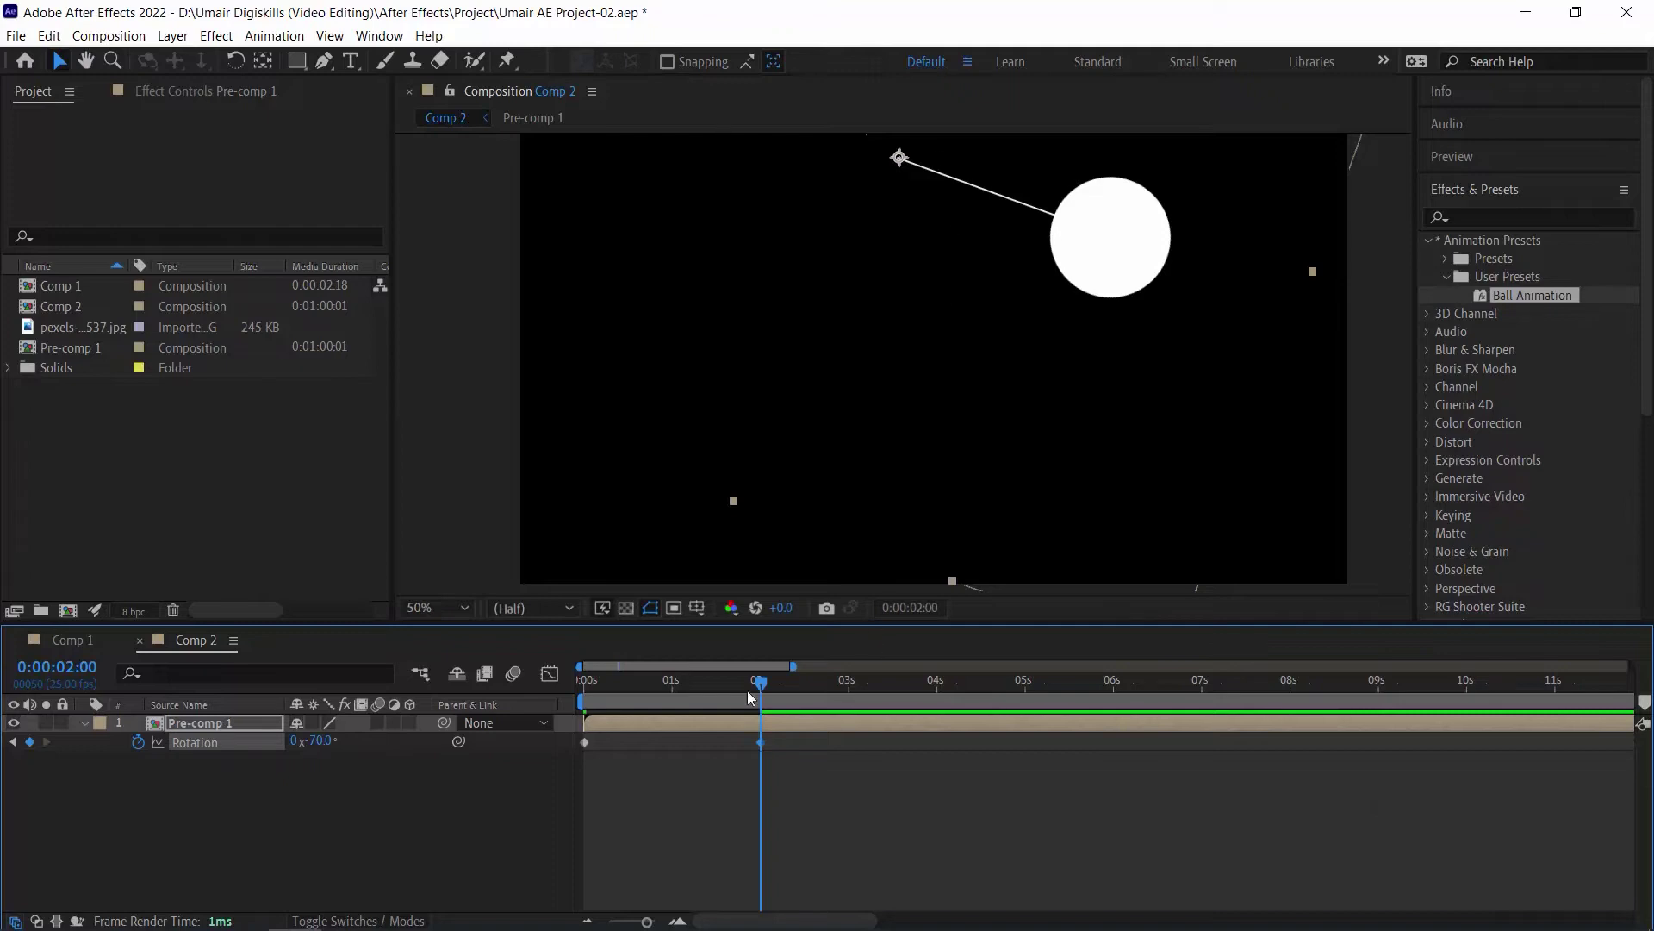
click(585, 681)
key(space)
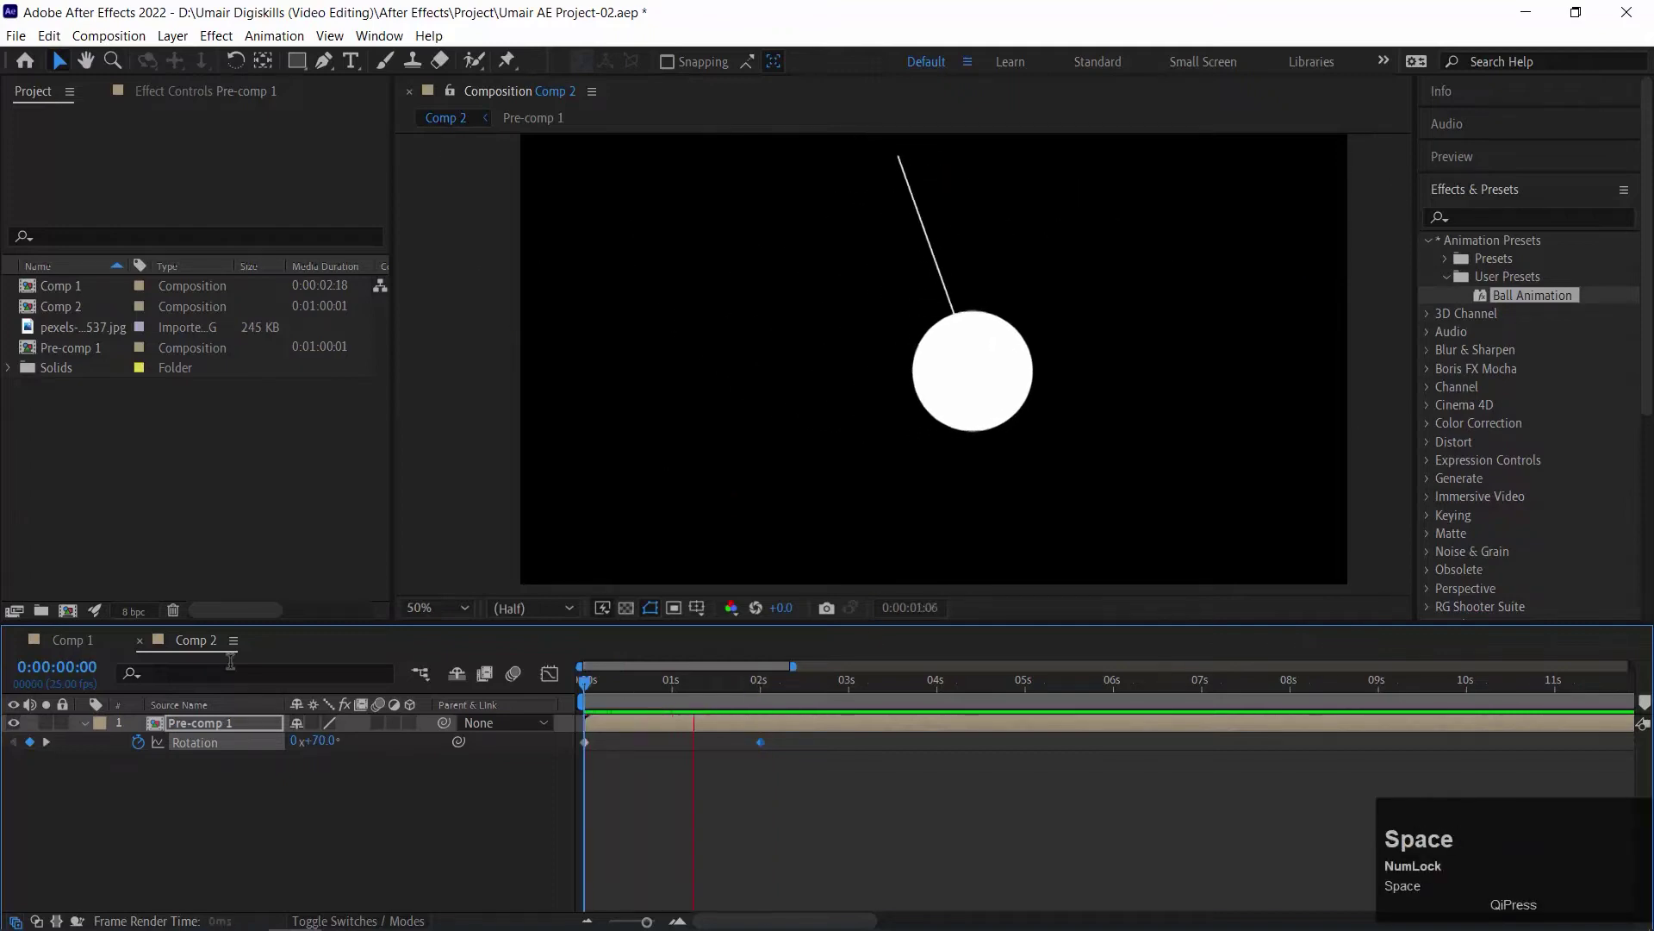
Step: Copy the first Rotation keyframe to 4 seconds and preview the full back-and-forth swing from the start
click(842, 681)
drag(842, 681, 939, 671)
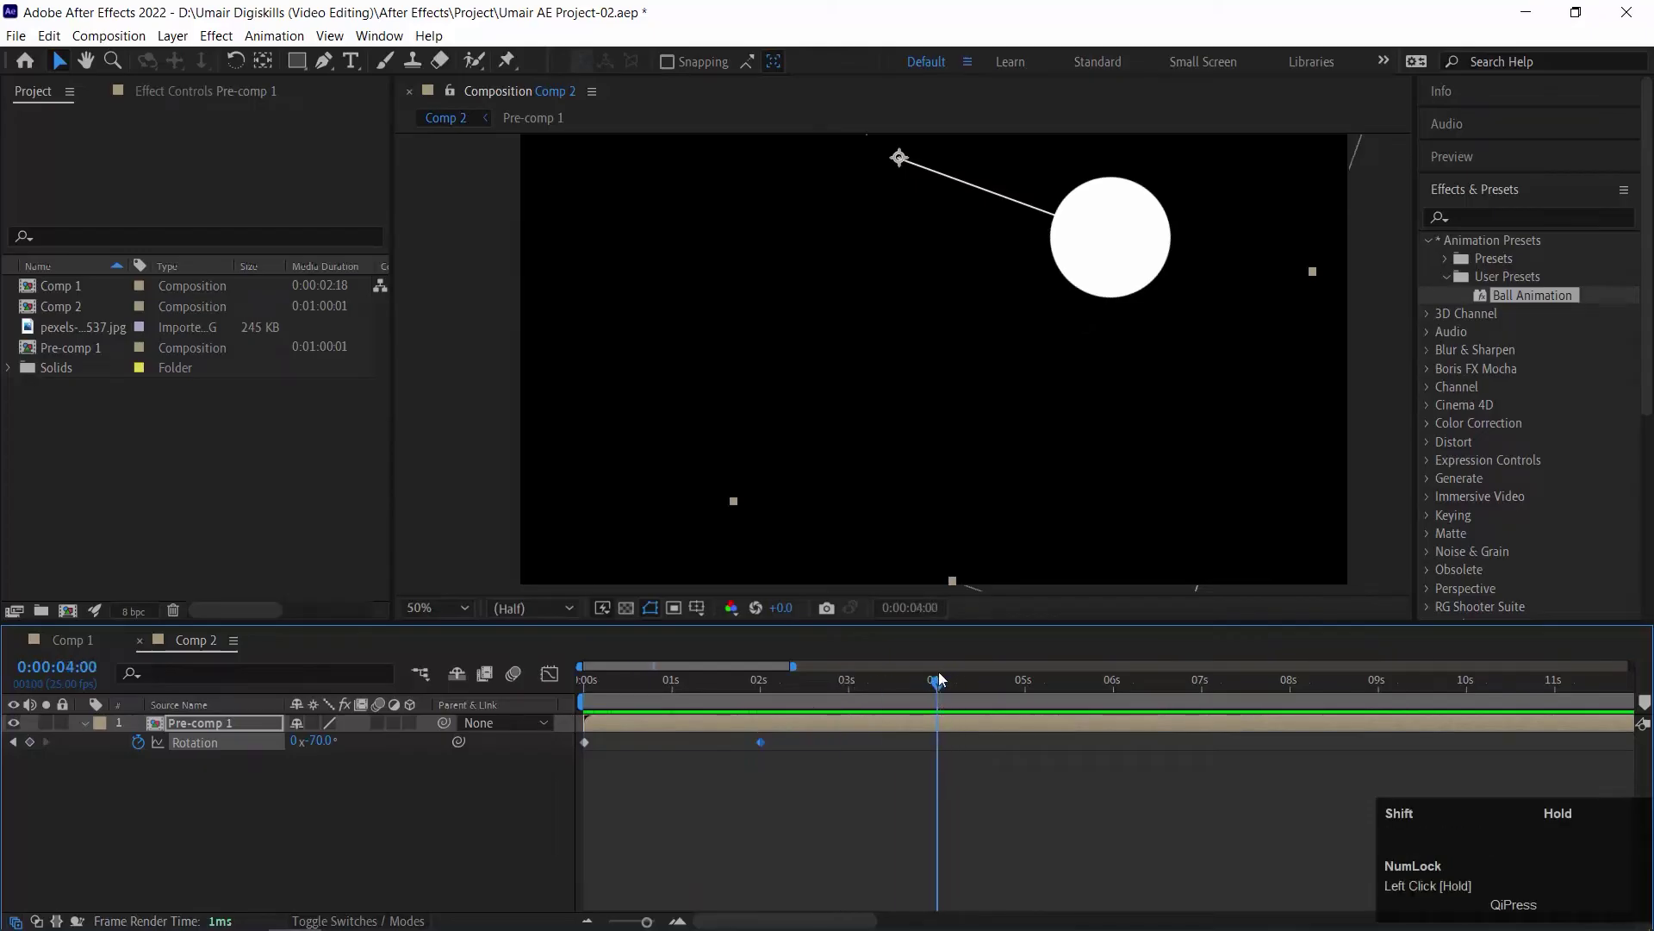
click(587, 741)
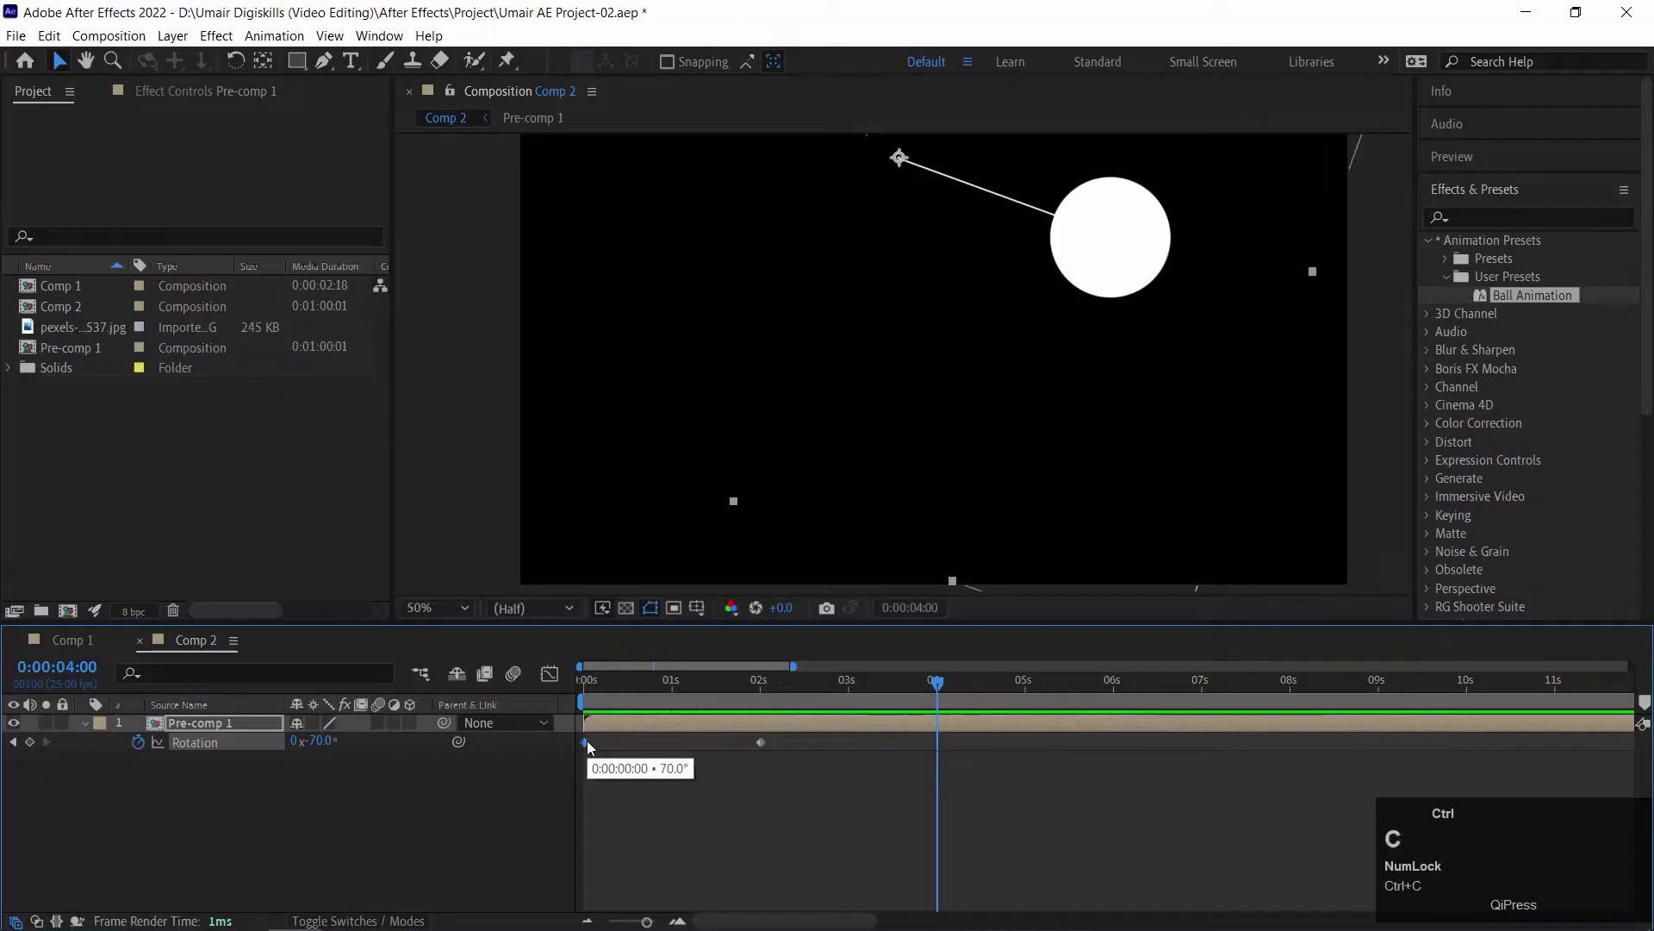
key(ctrl+v)
click(586, 679)
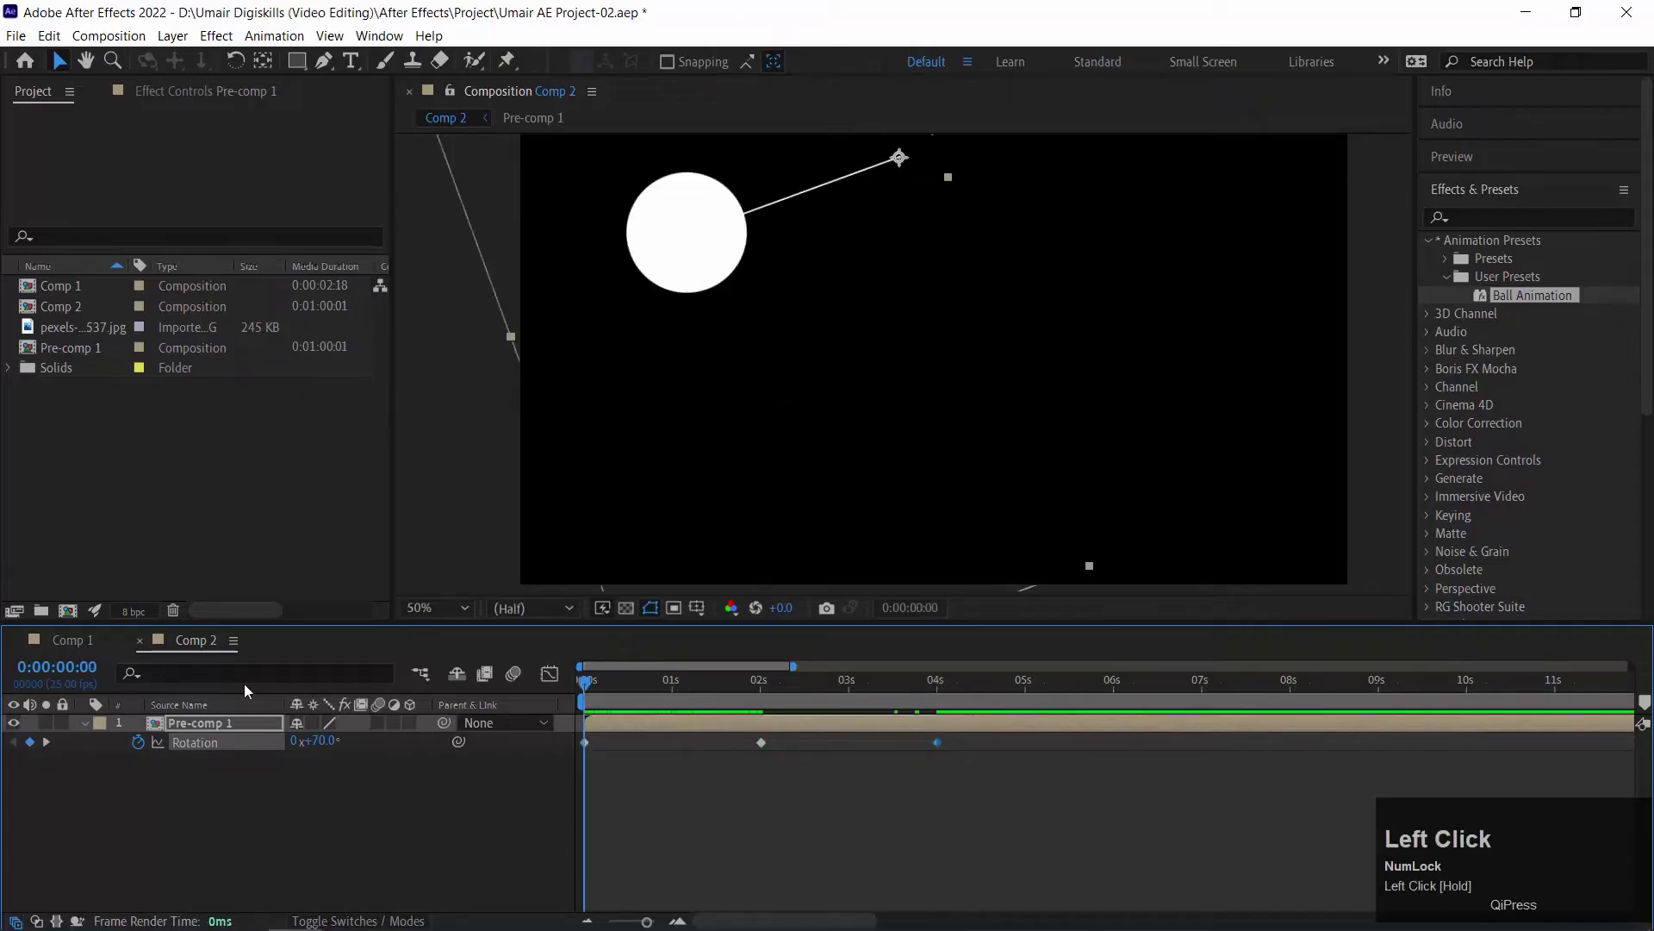
key(space)
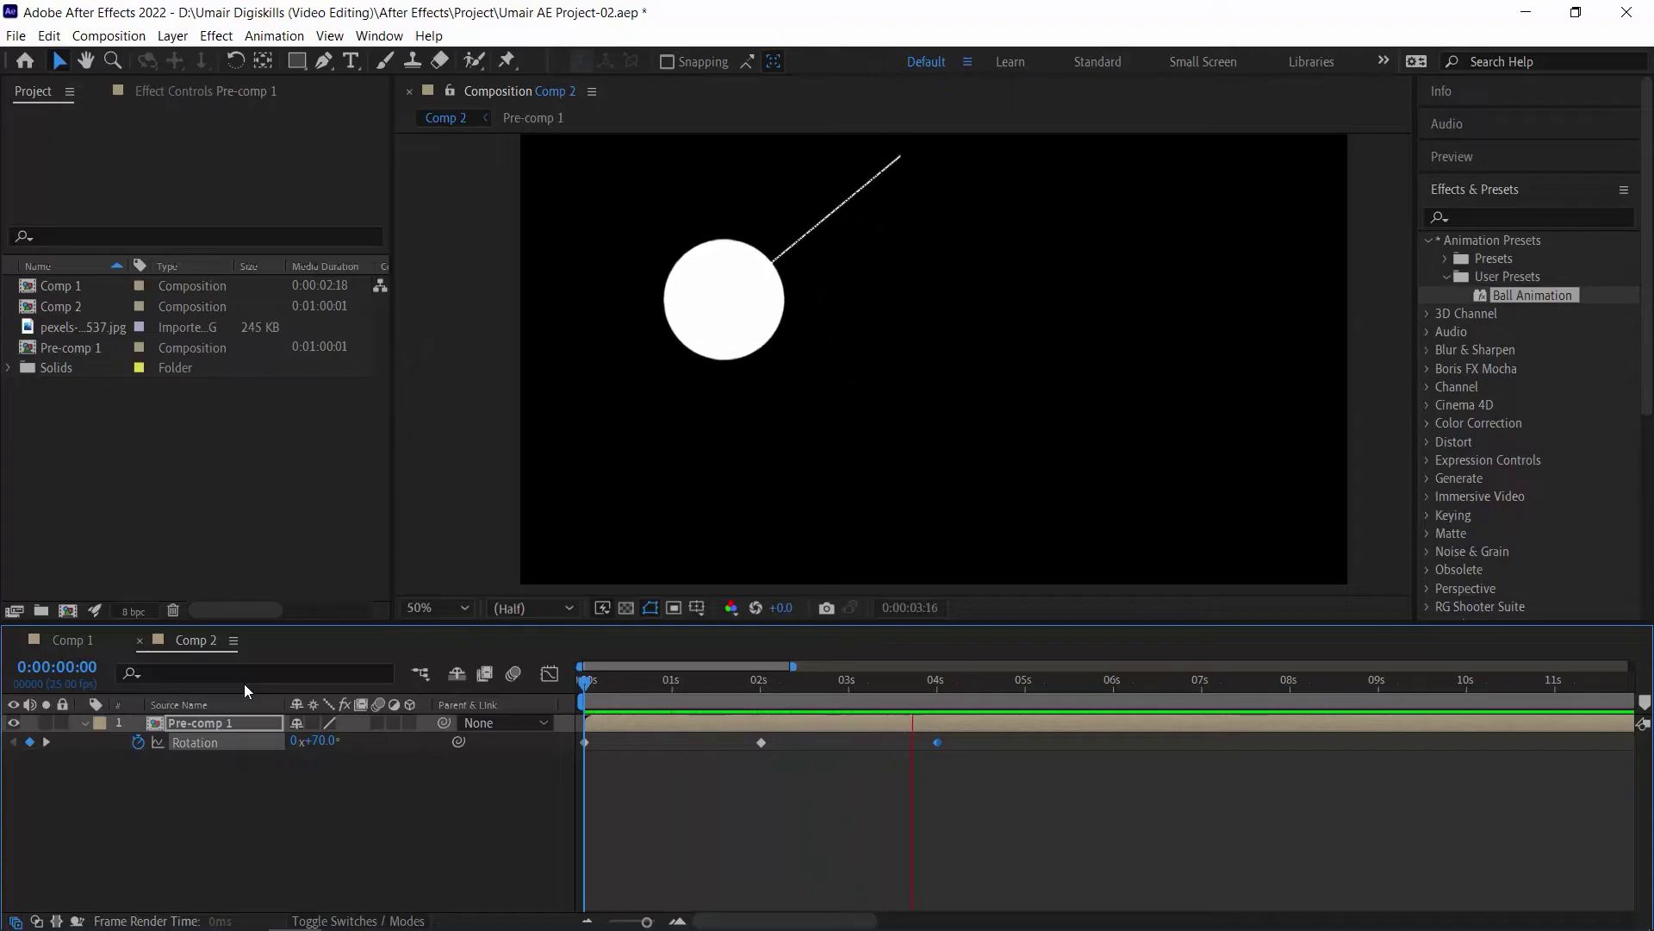
key(space)
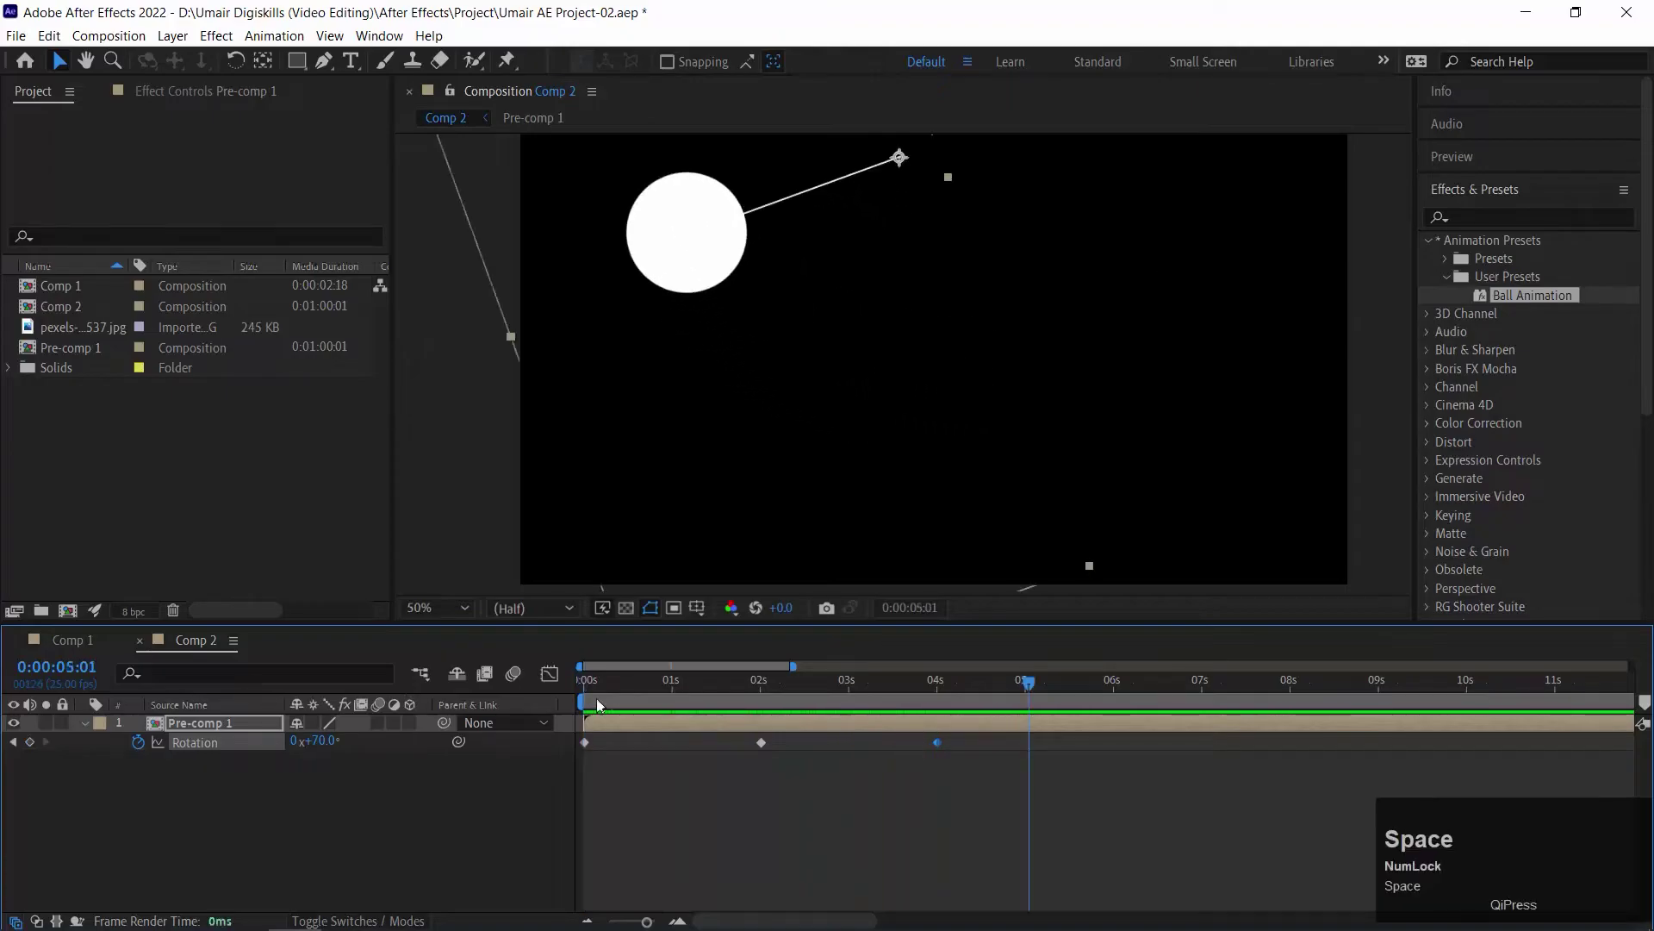
Step: Scrub through the swing in Comp 2, go to the last Rotation keyframe at 4 seconds and end the work area there
click(384, 689)
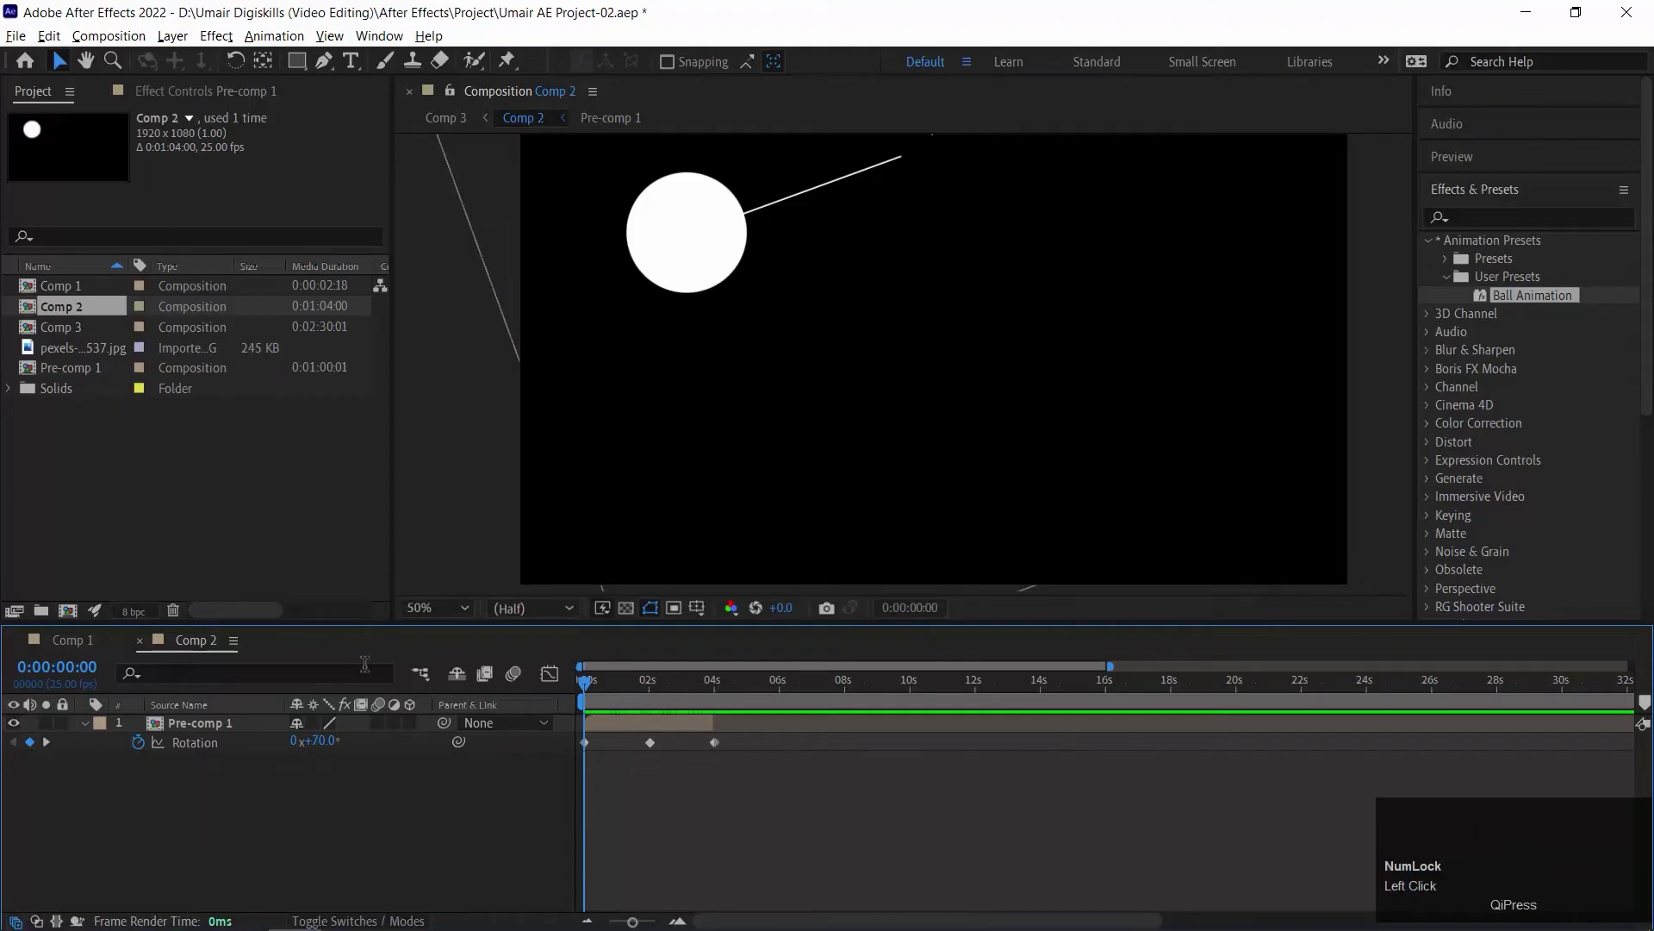
drag(601, 686, 650, 687)
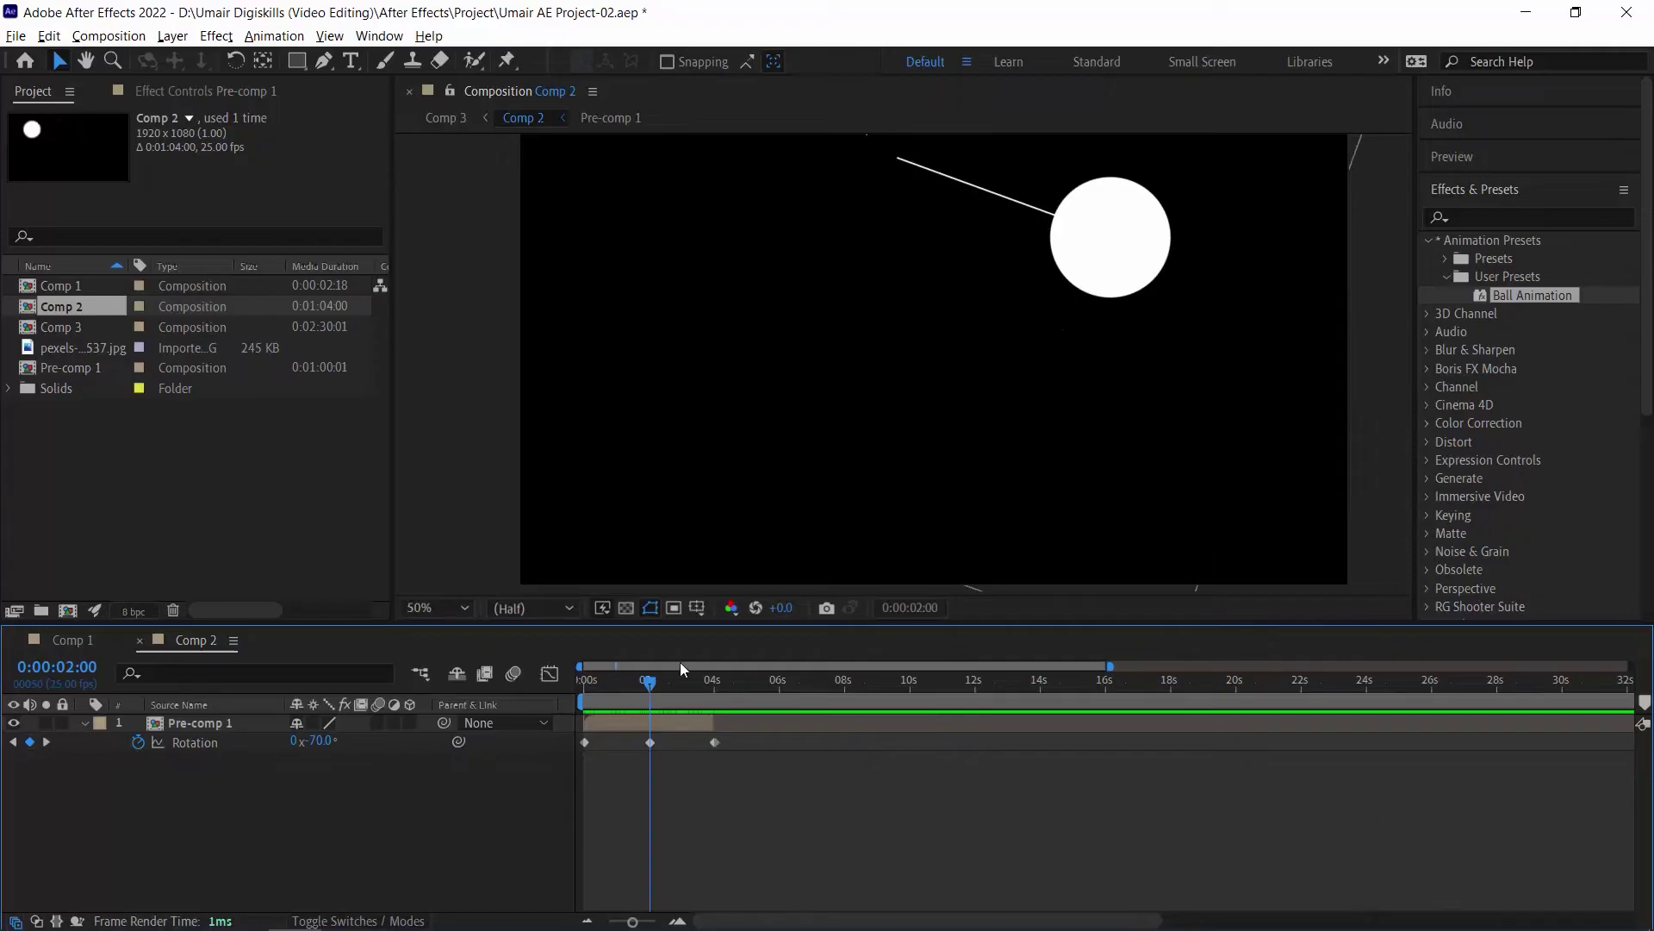
drag(657, 687, 699, 680)
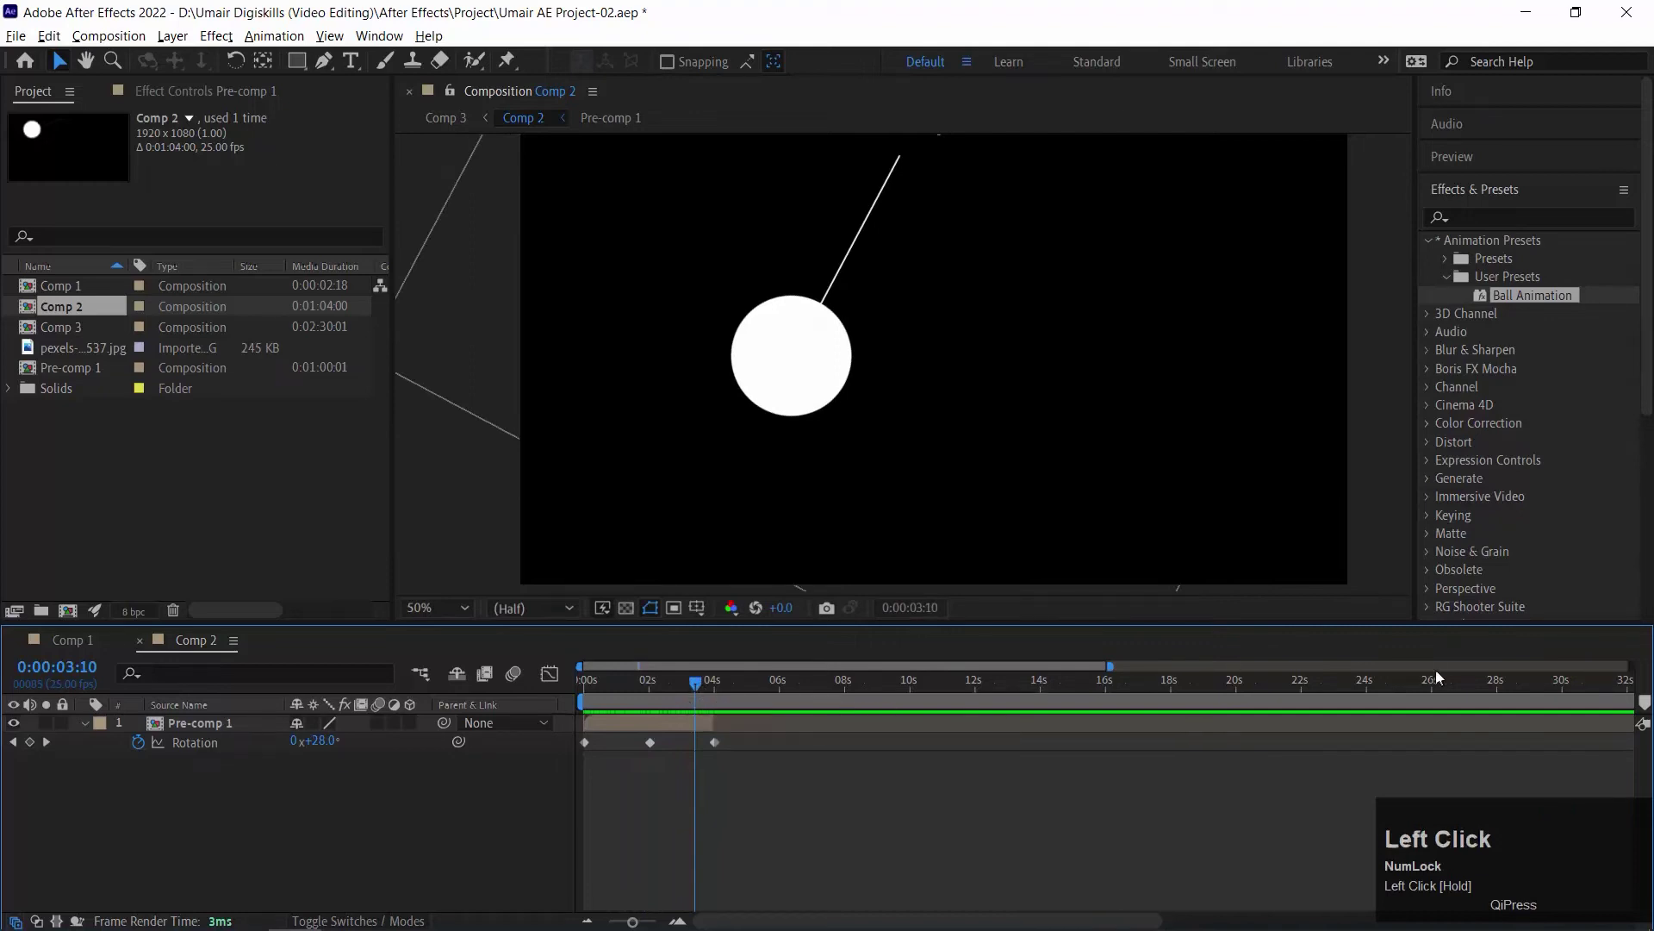
key(minus)
key(minus)
key(minus)
key(minus)
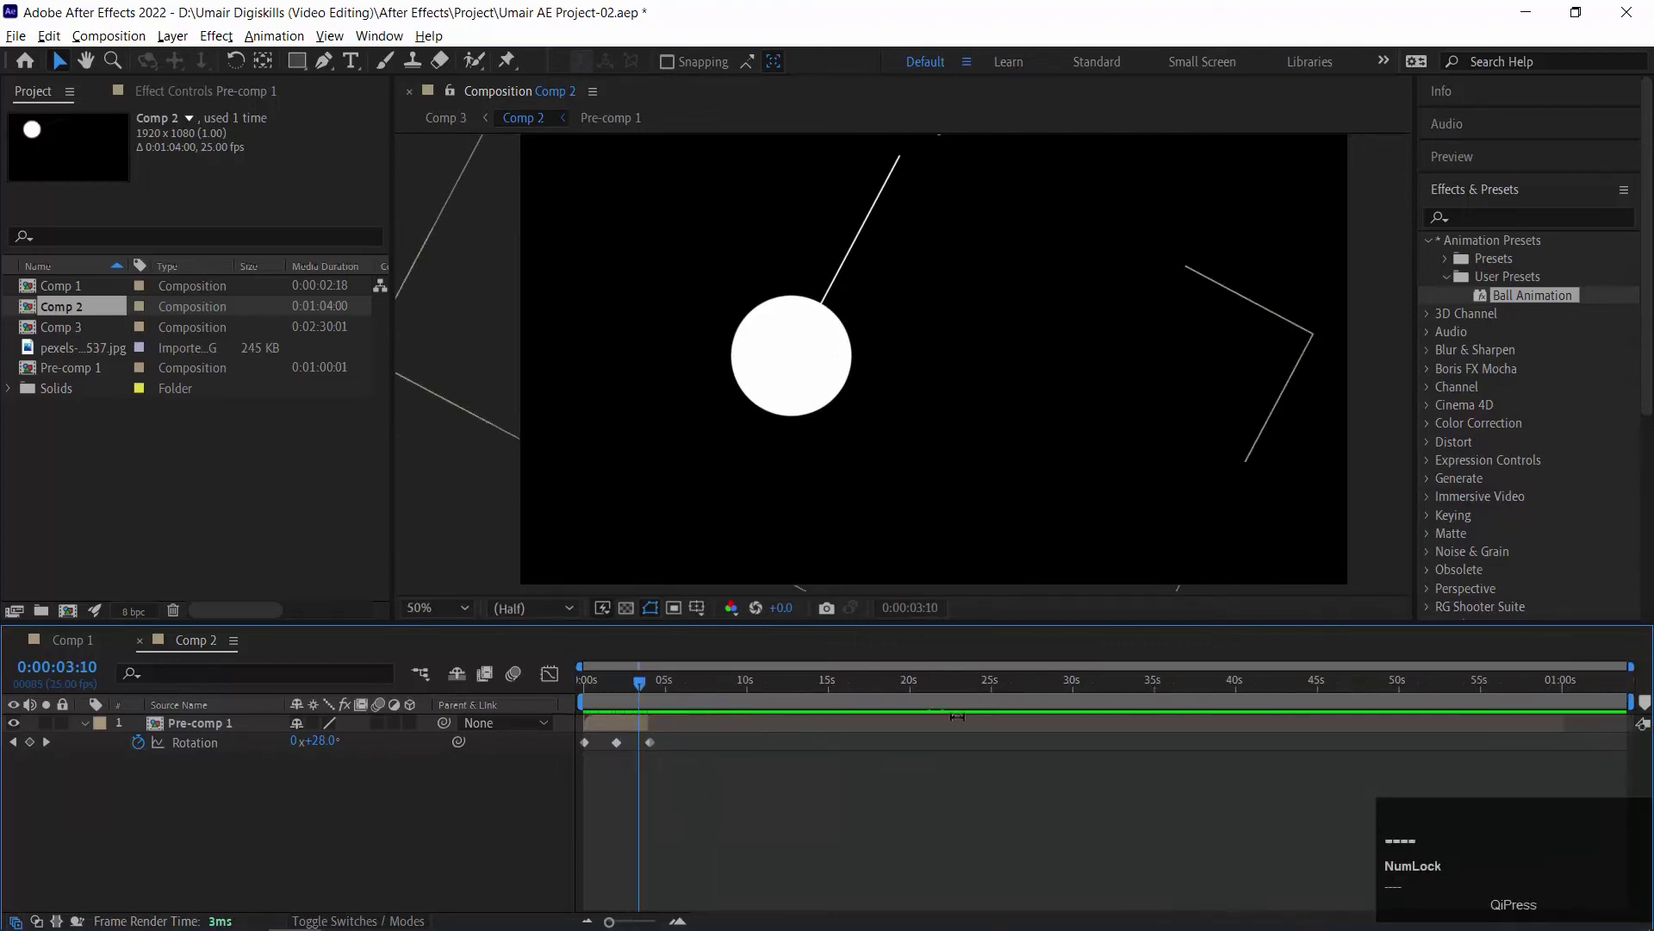
key(k)
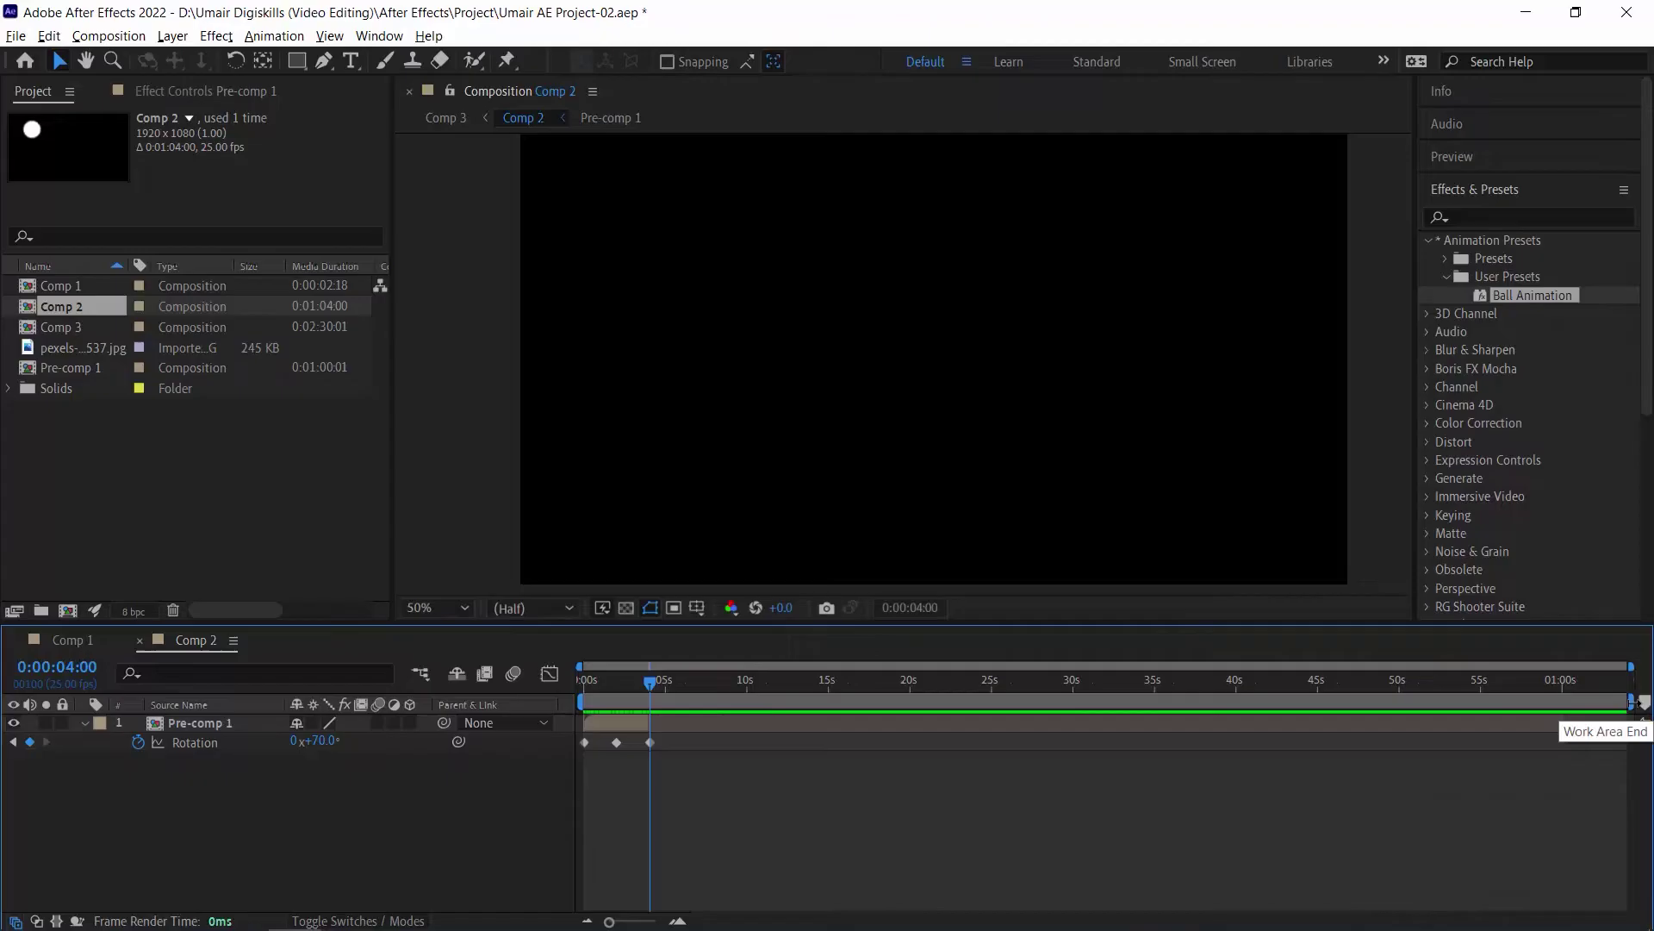
key(k)
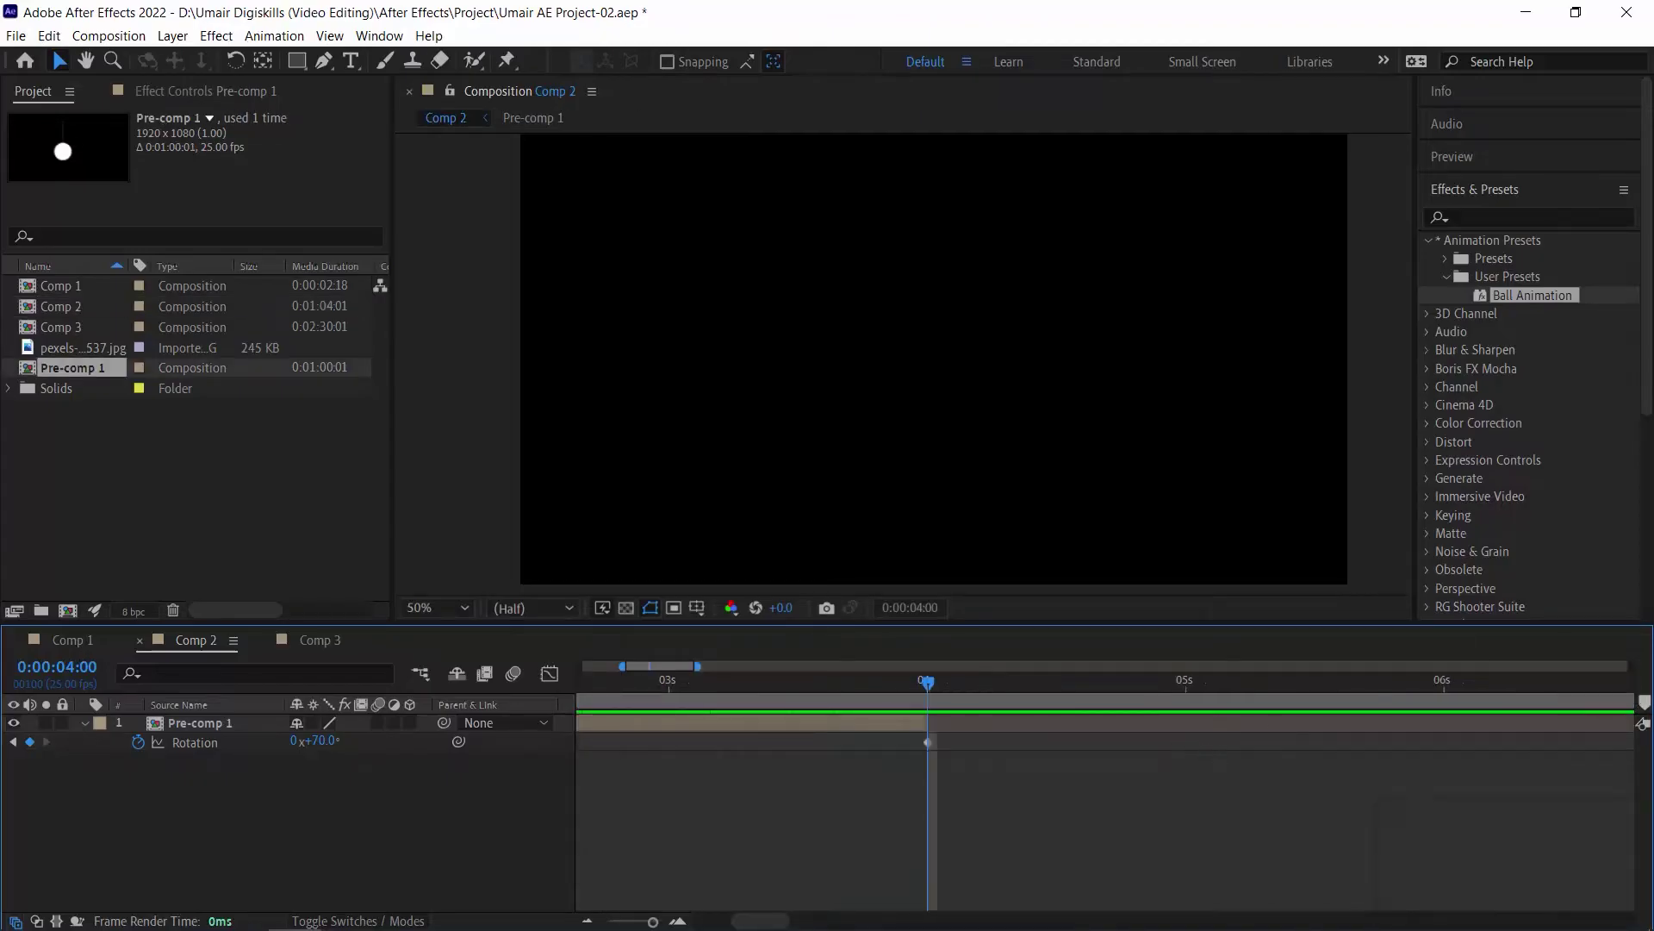
key(v)
key(n)
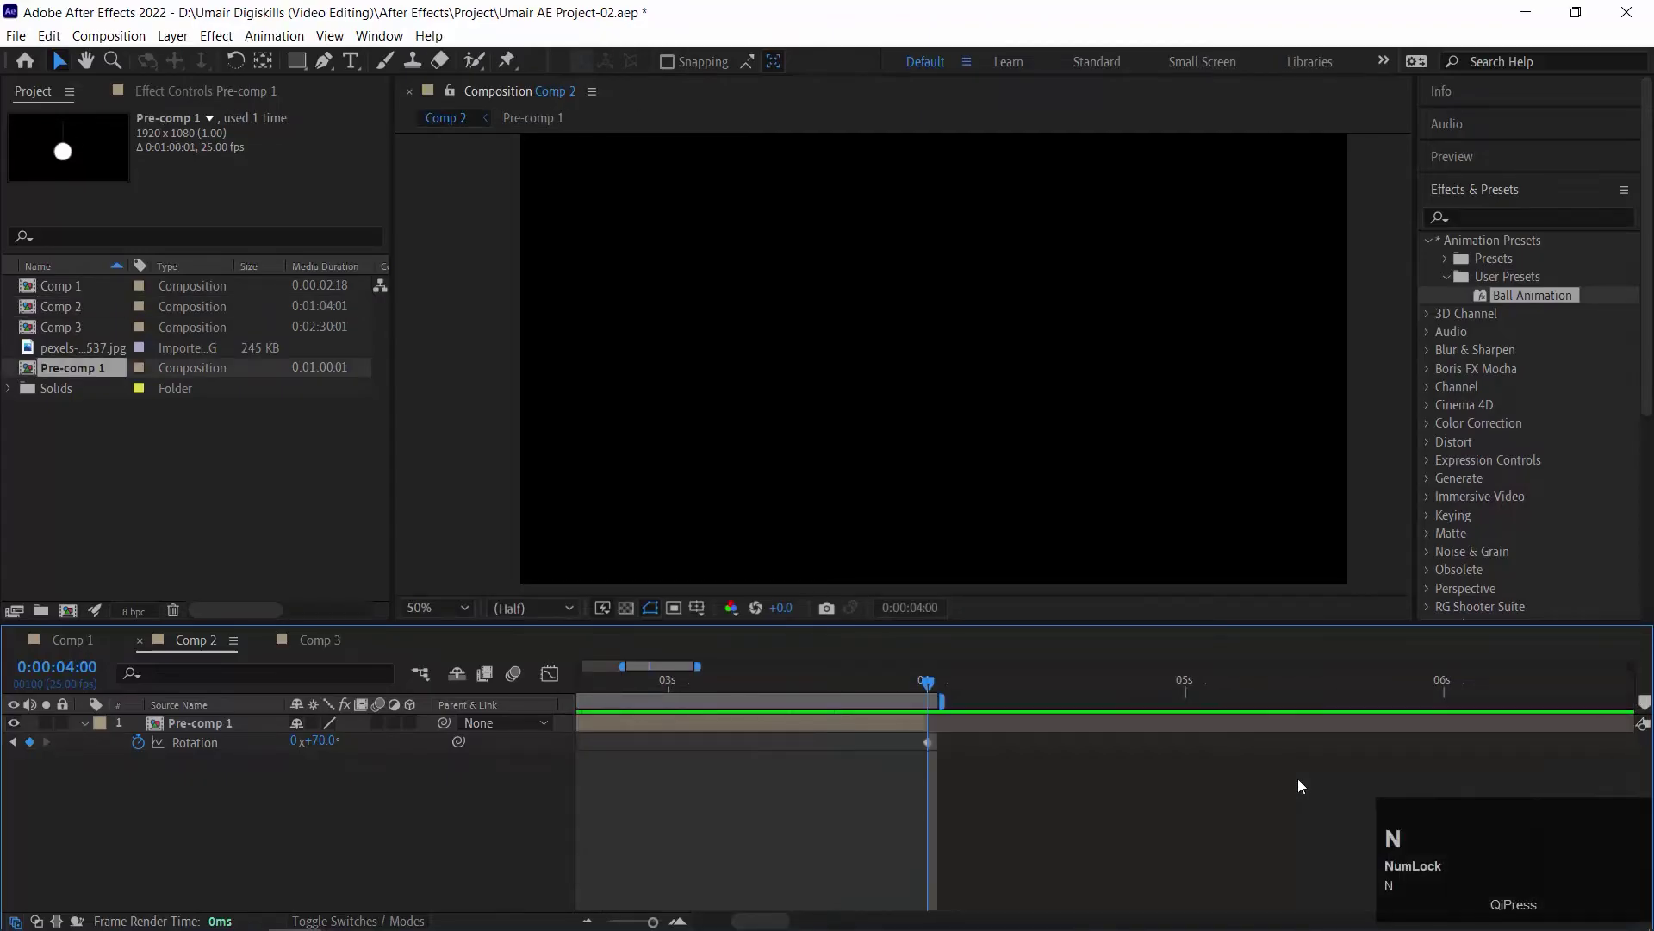
key(equal)
key(equal)
key(equal)
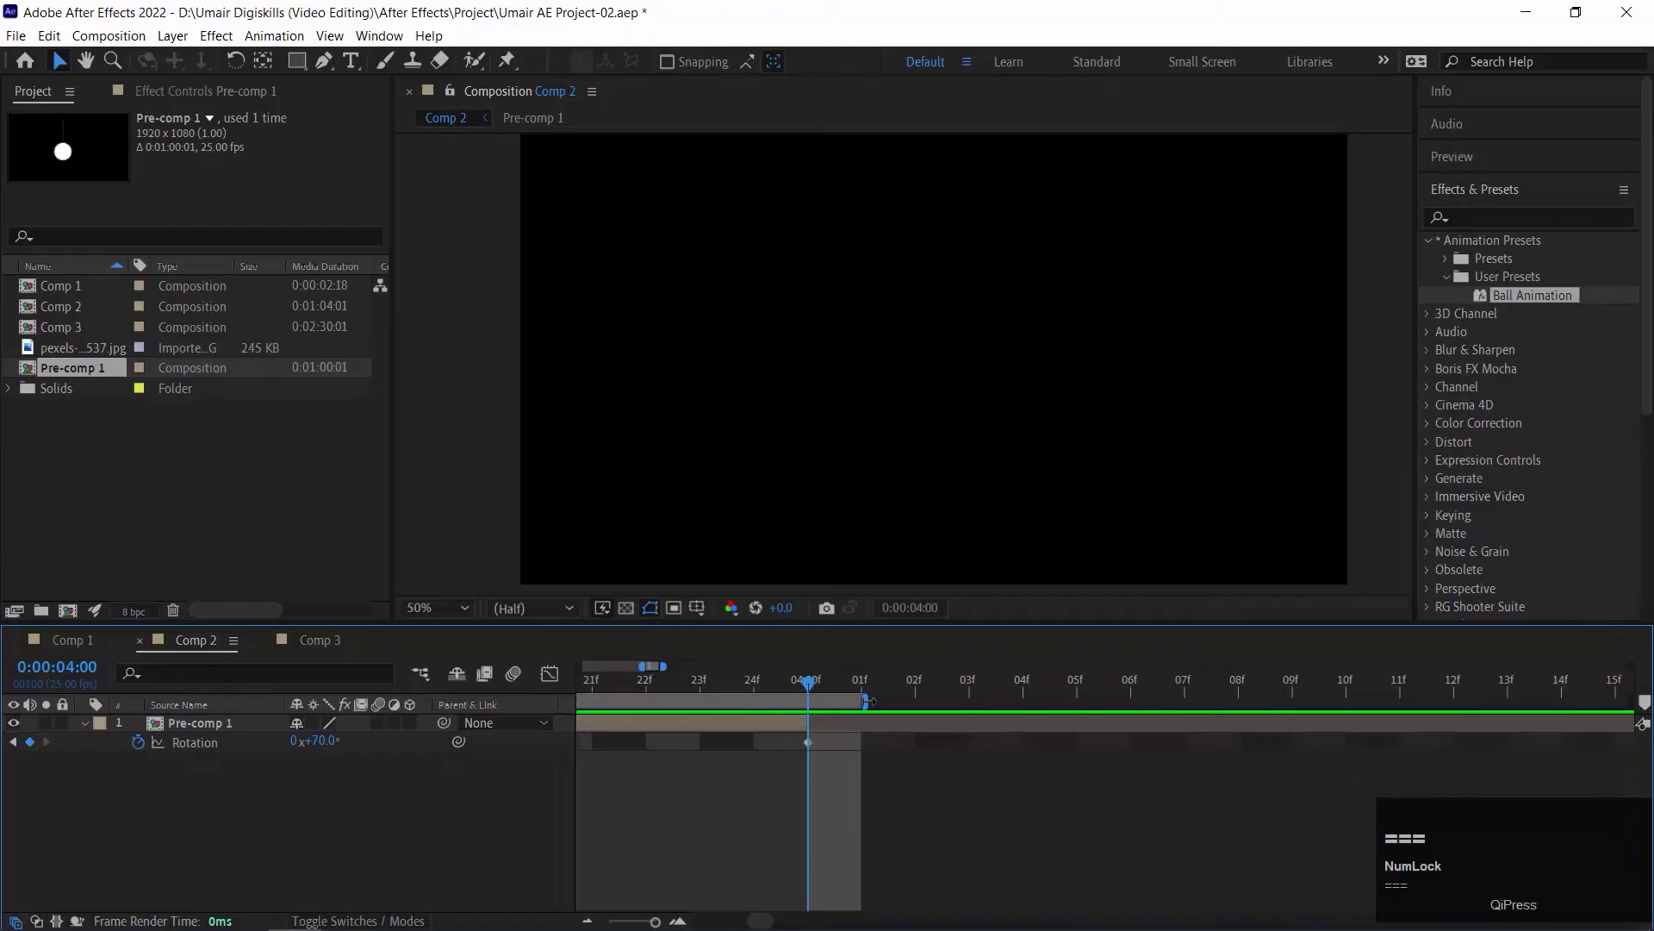
Step: End the Comp 2 work area at 4 seconds, trim the composition to it, and return to the first frame
drag(866, 701, 830, 702)
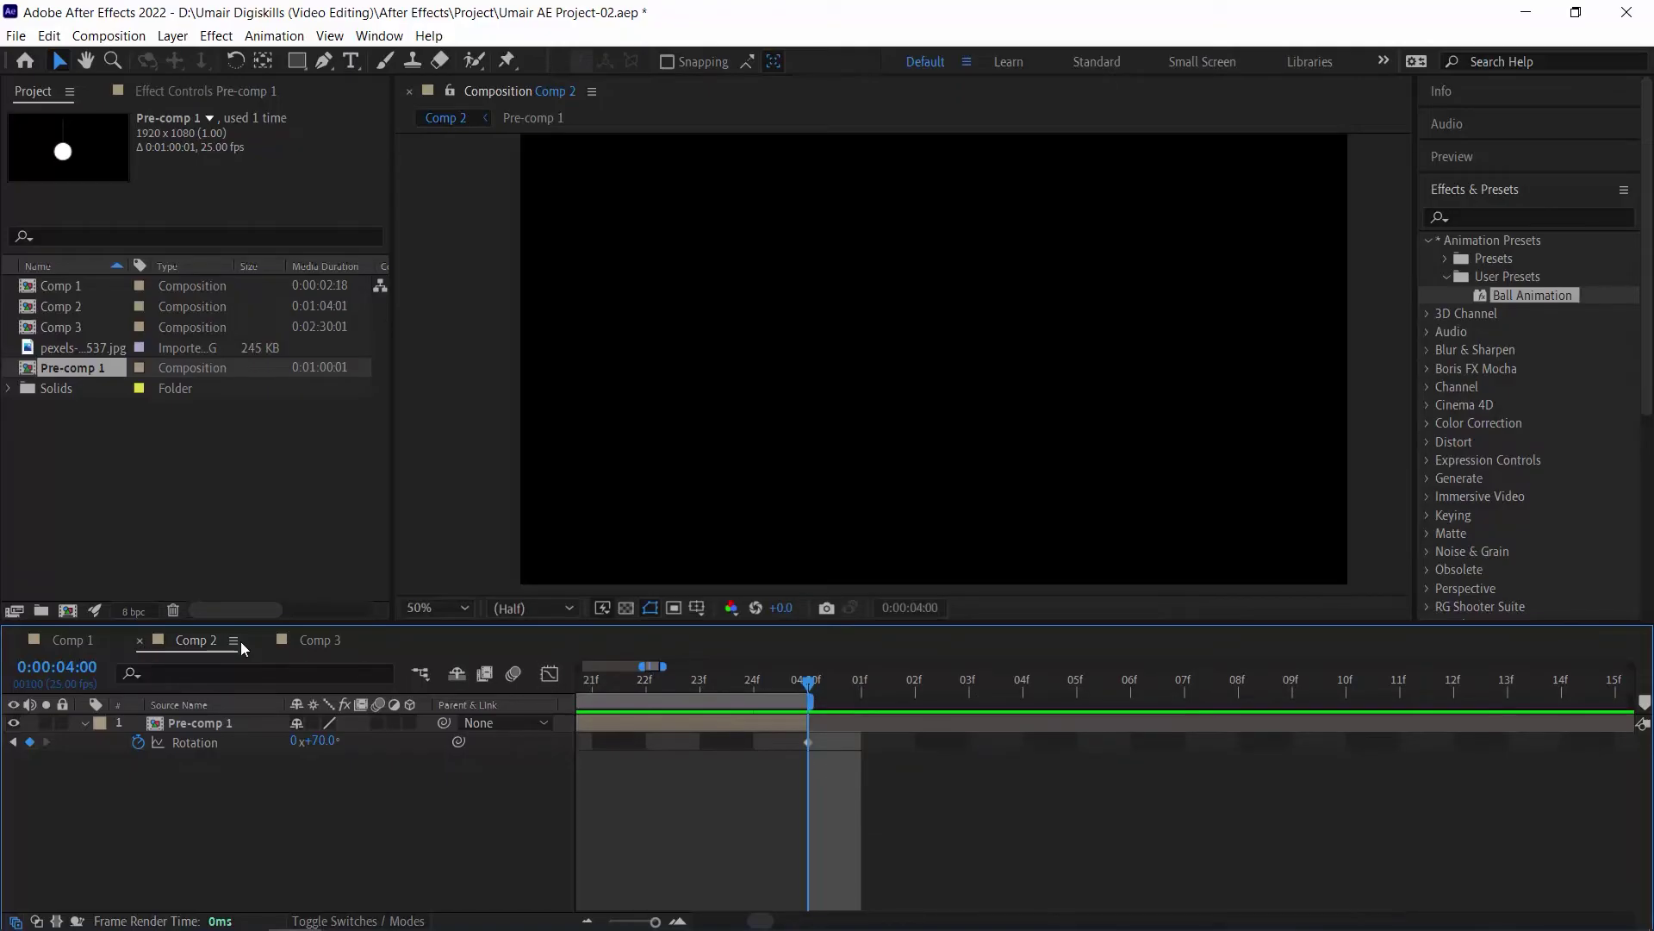
right_click(754, 700)
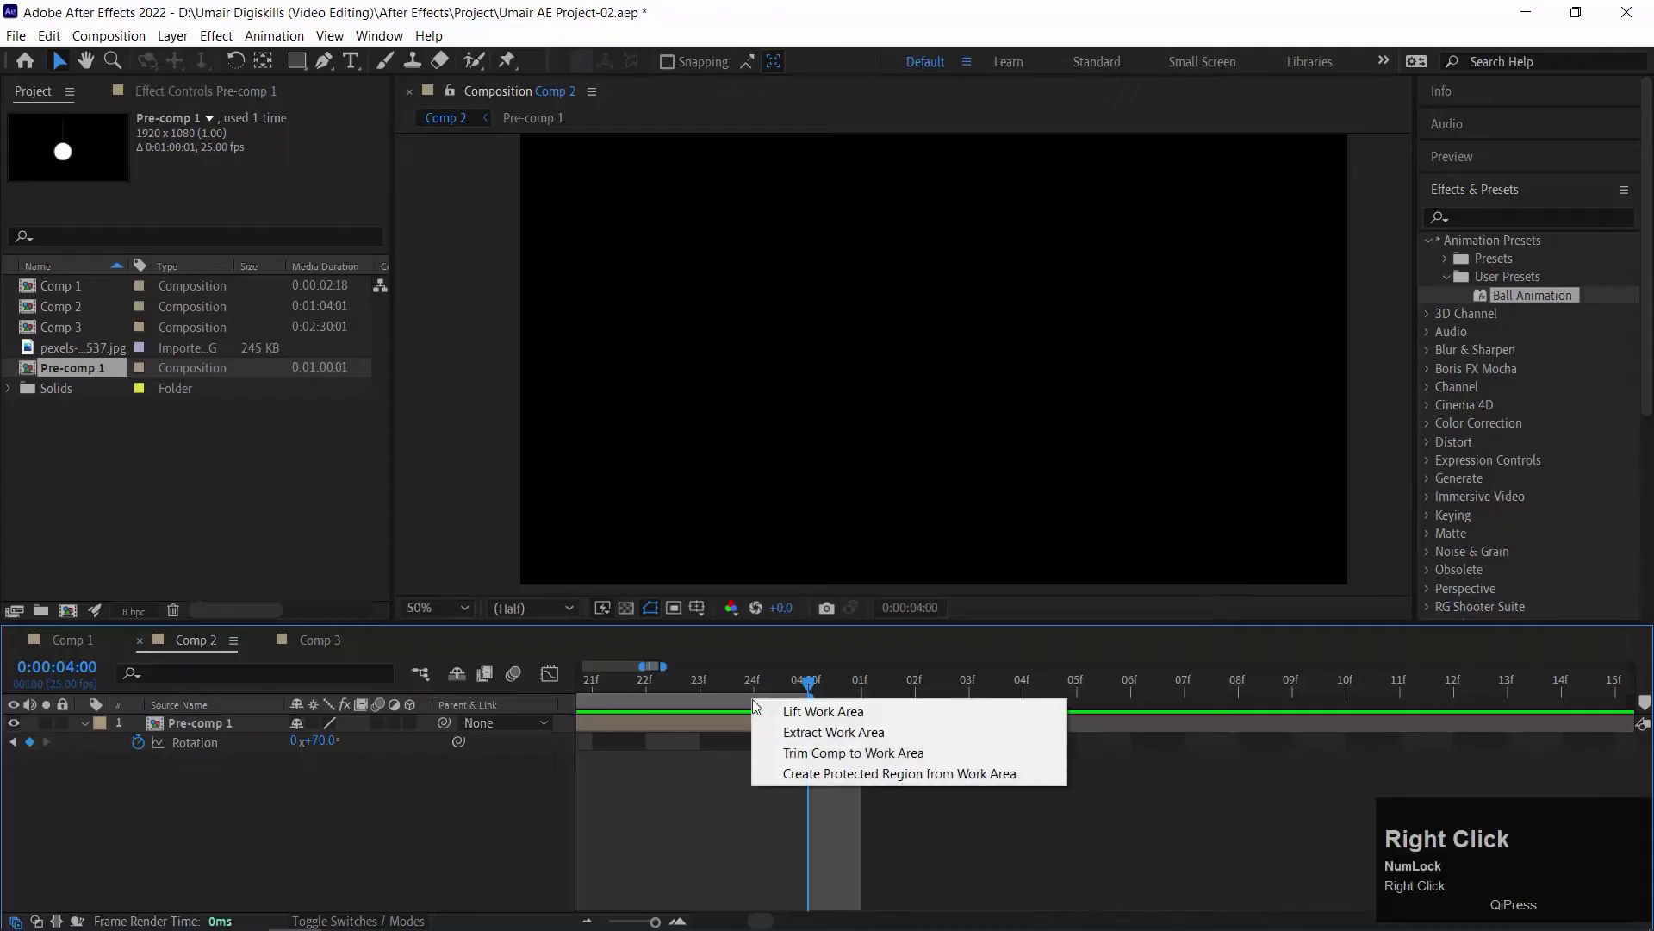
click(907, 753)
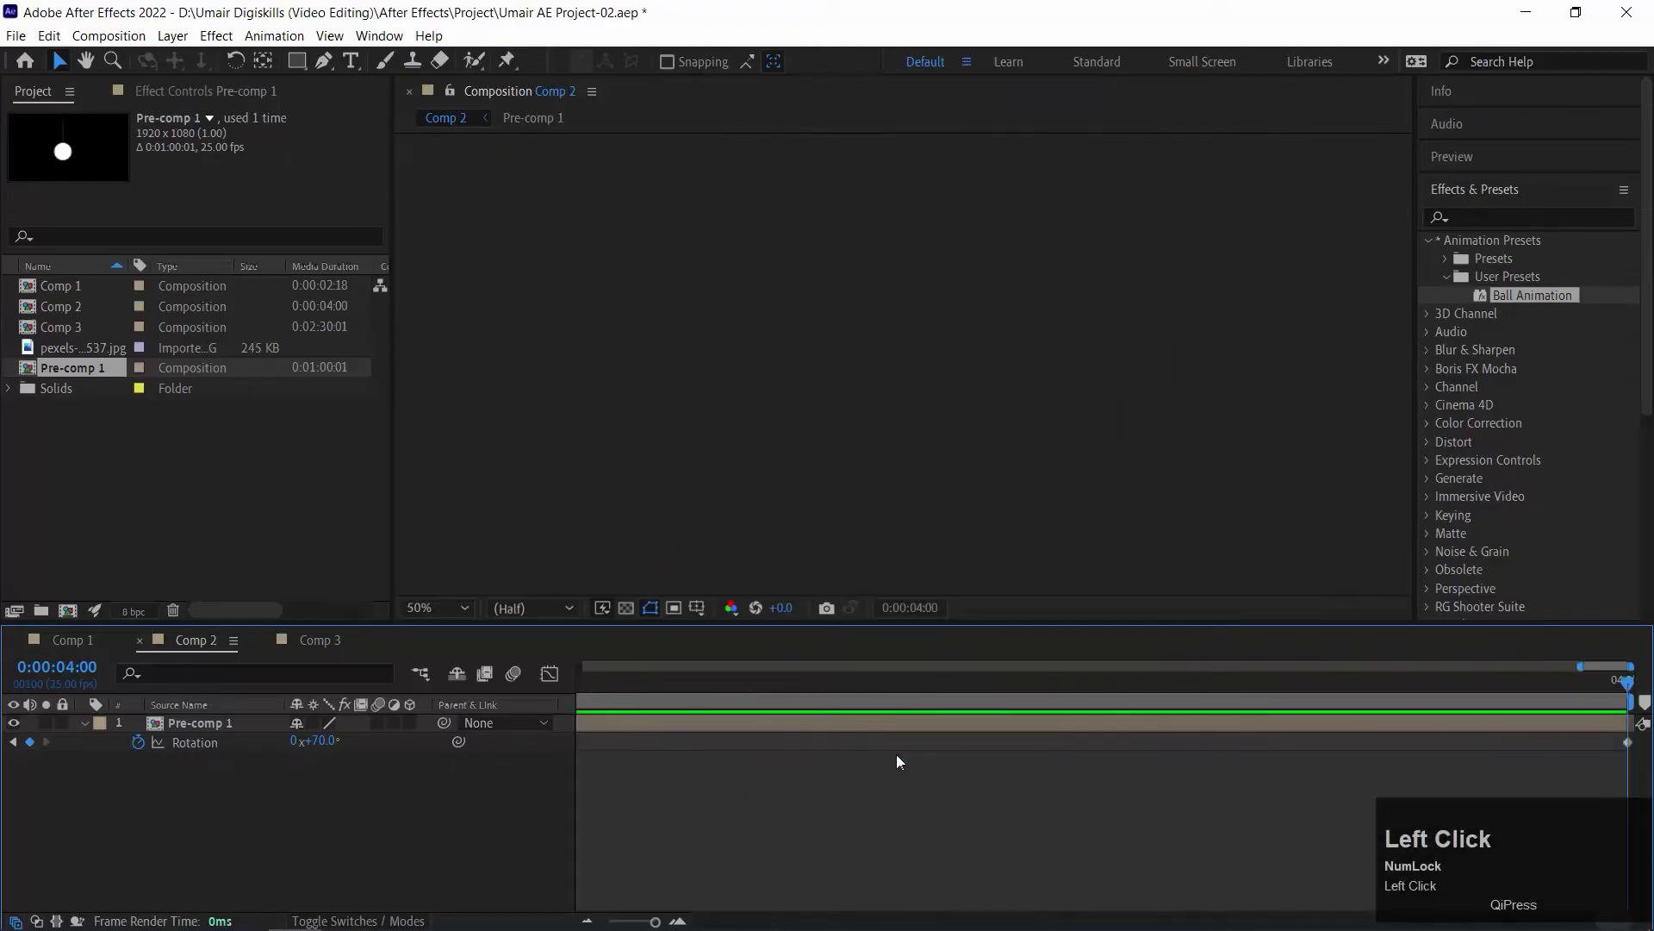
key(minus)
key(minus)
key(minus)
key(minus)
key(minus)
key(minus)
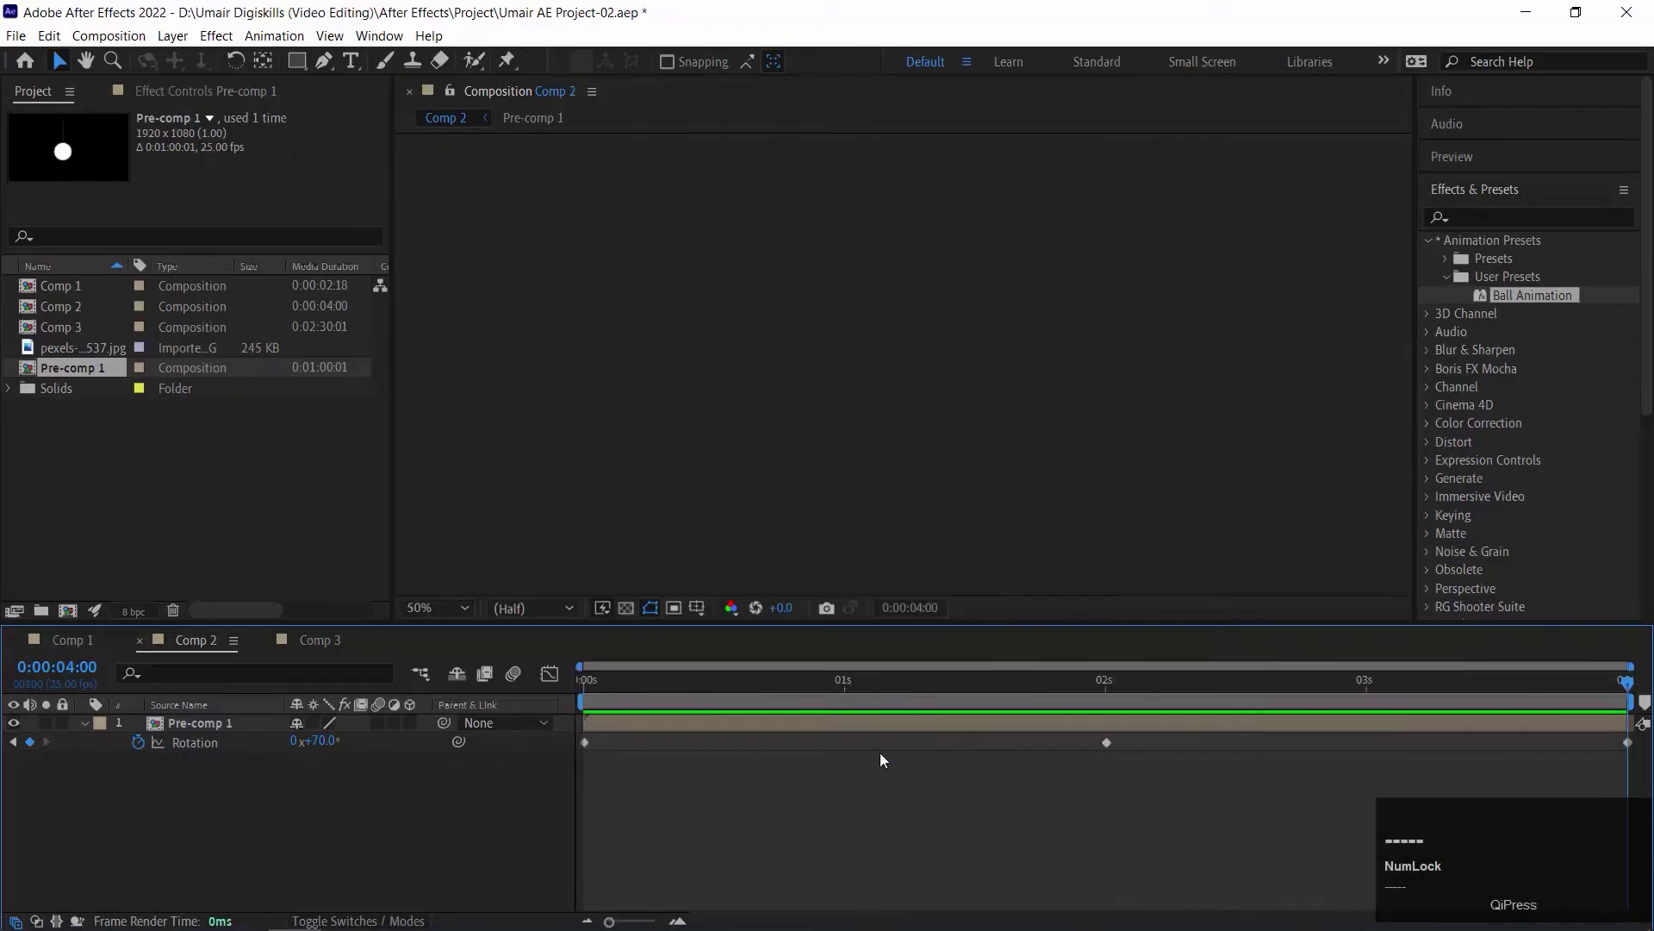
drag(598, 671, 584, 729)
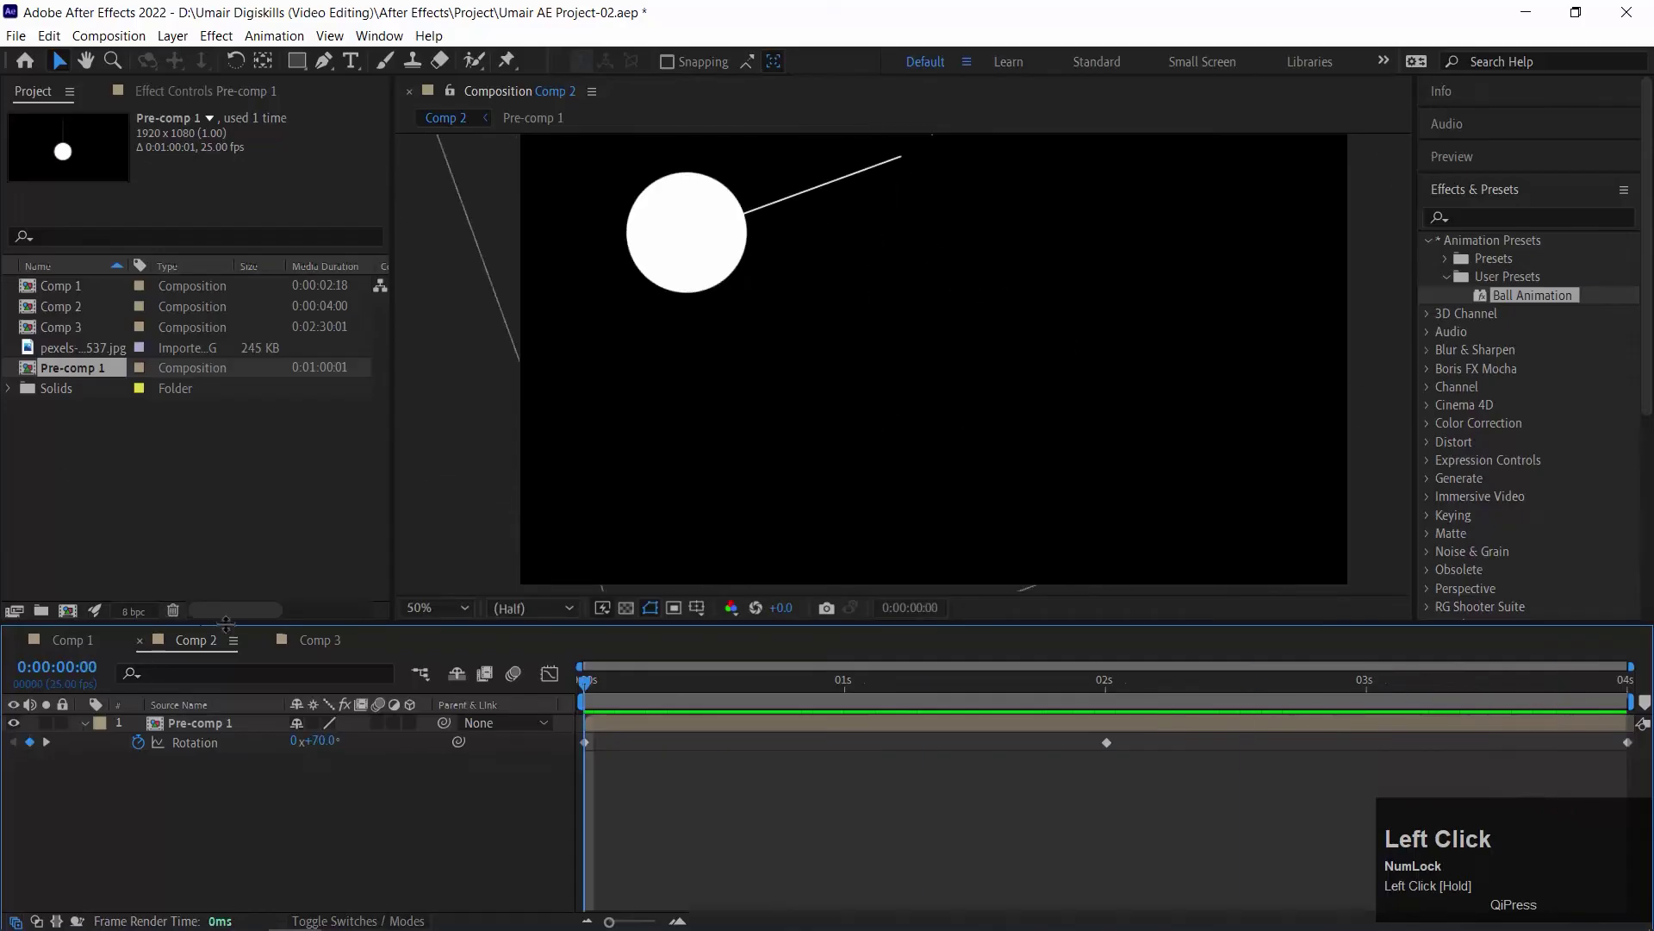
Step: Add the pexels gradient image to Comp 3 as a background layer and scale it down to 23%
click(313, 640)
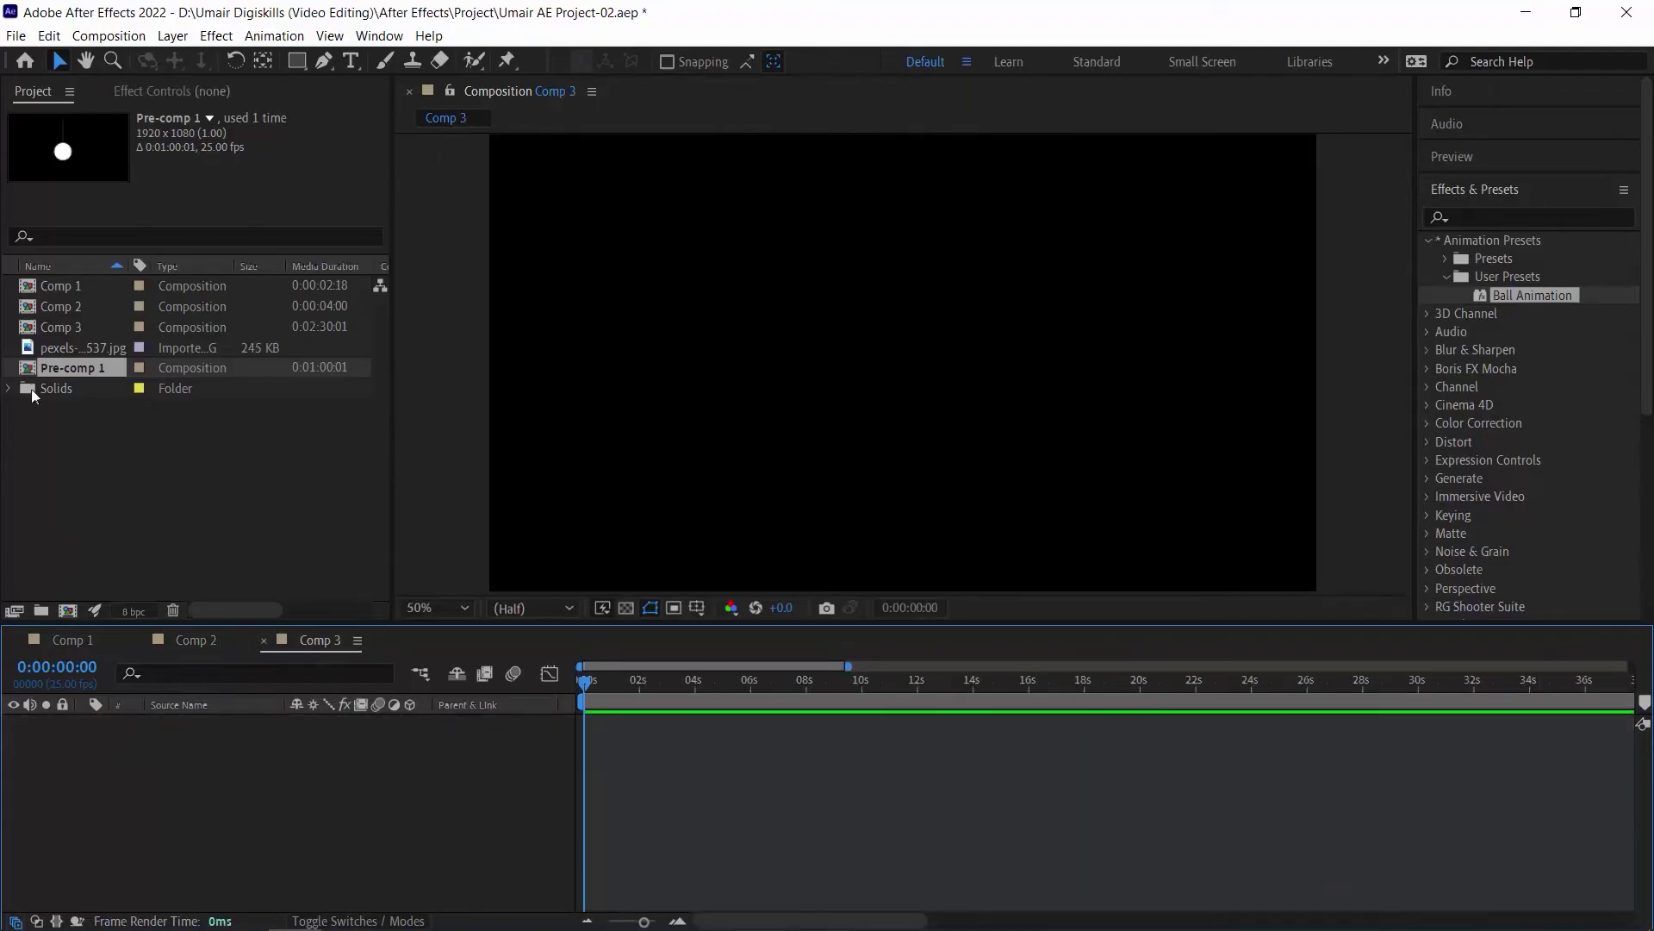
drag(35, 349, 68, 763)
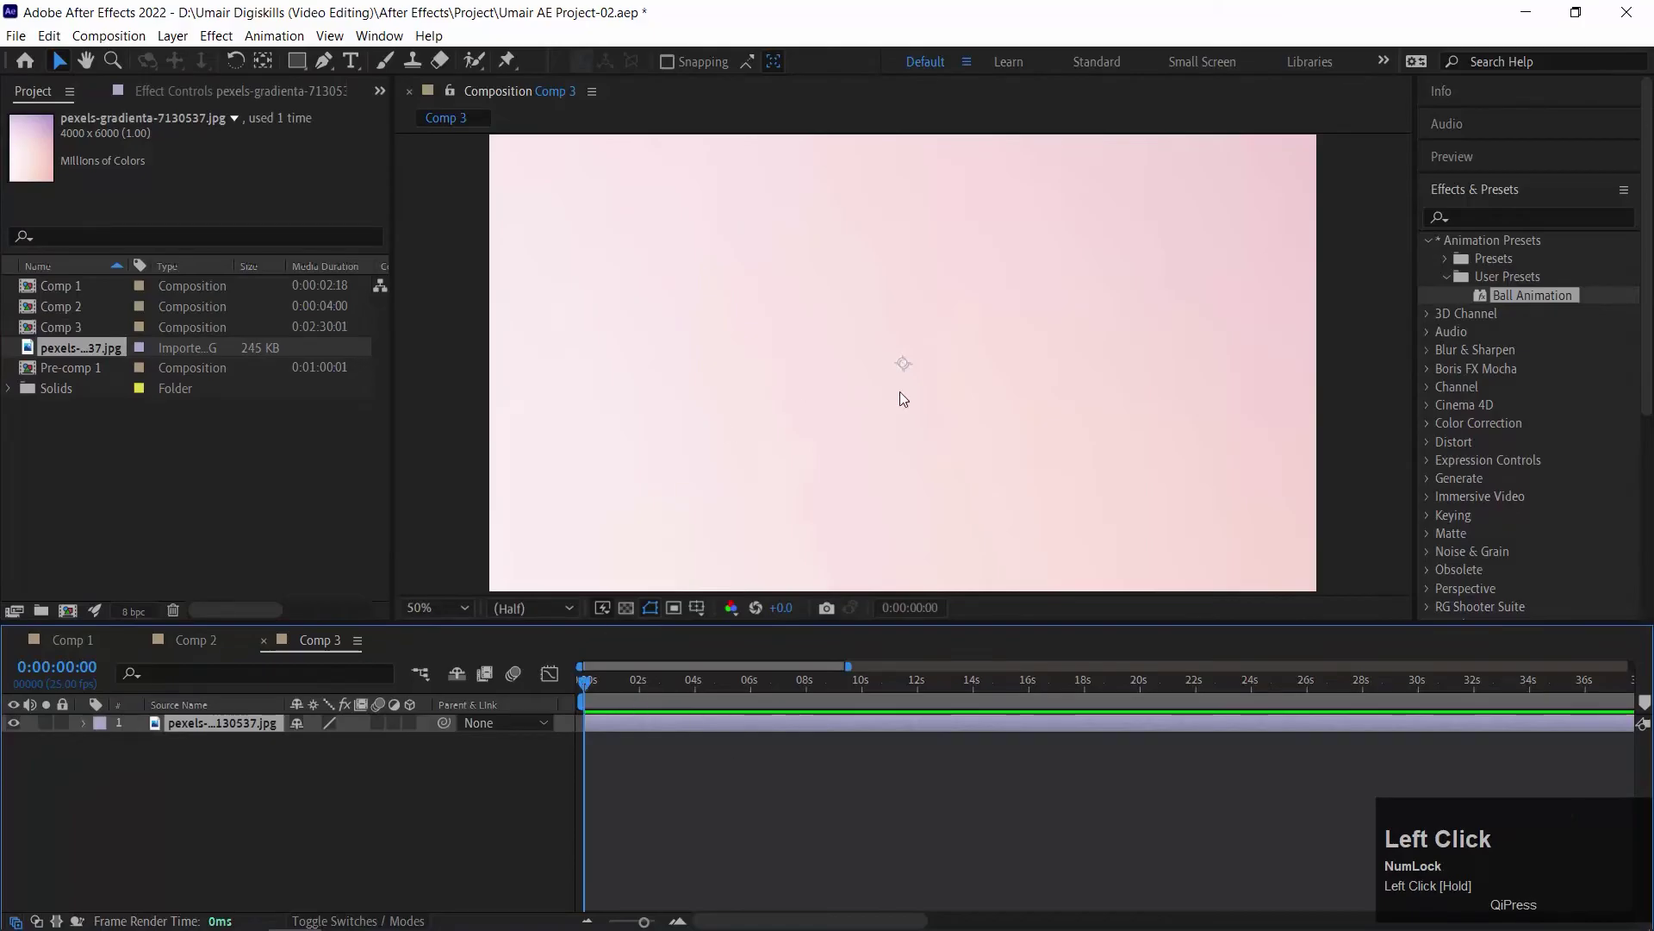
key(s)
drag(324, 746, 249, 748)
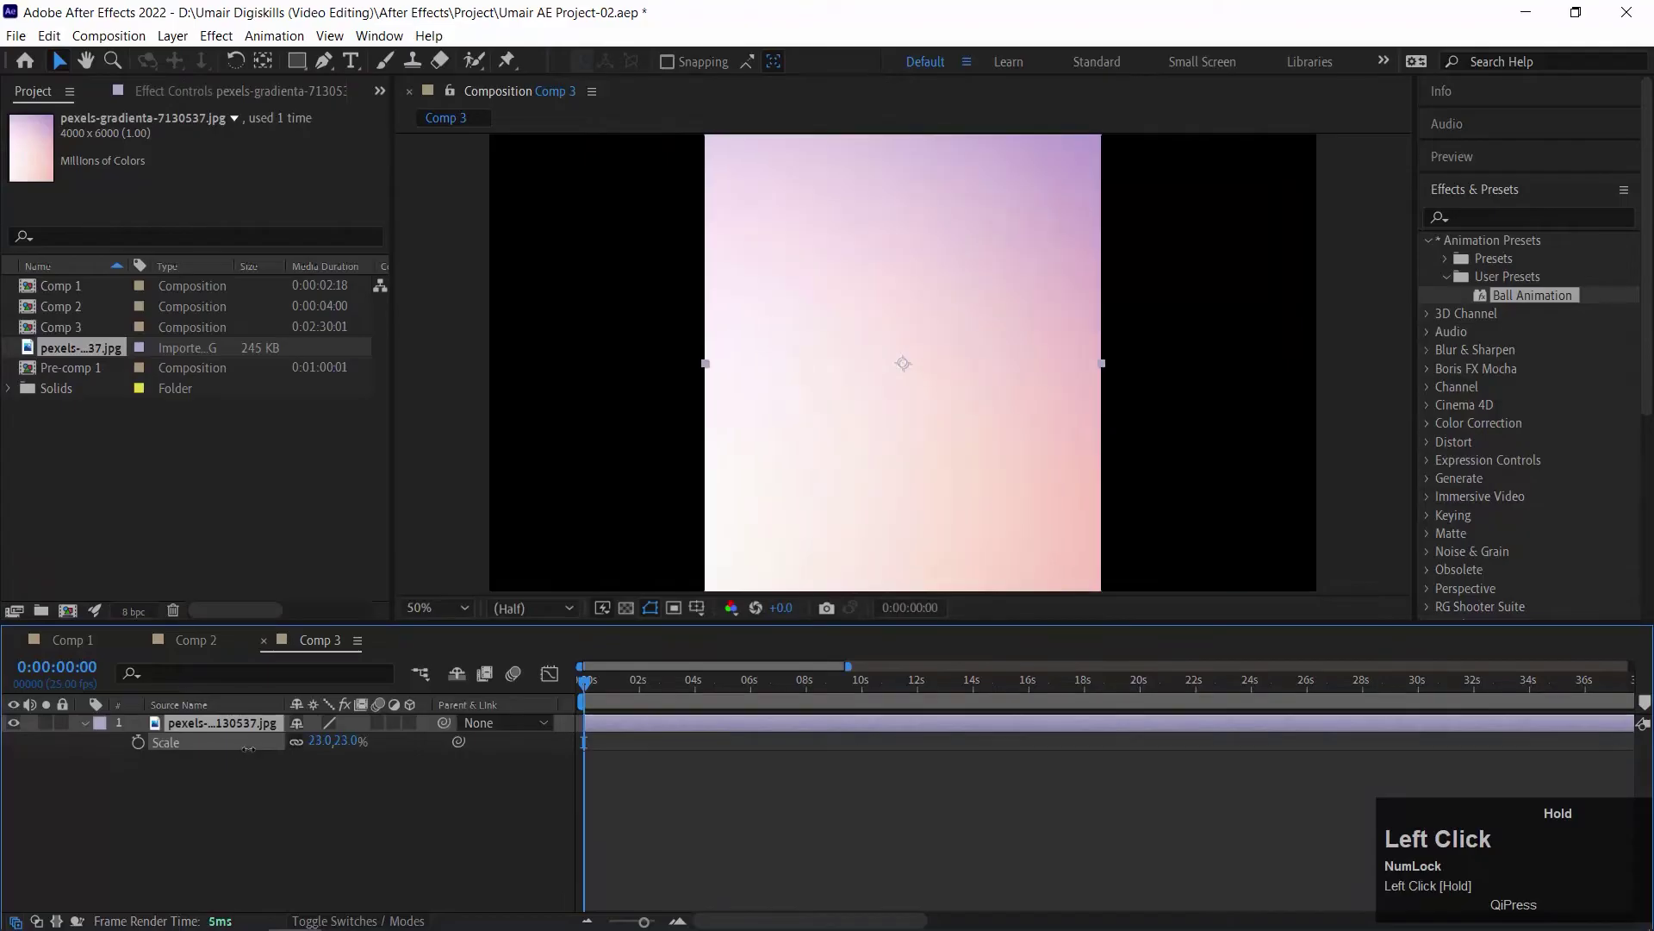
Step: Rotate the gradient background layer 90° and scale it to 36% so it fills the frame
key(r)
click(318, 739)
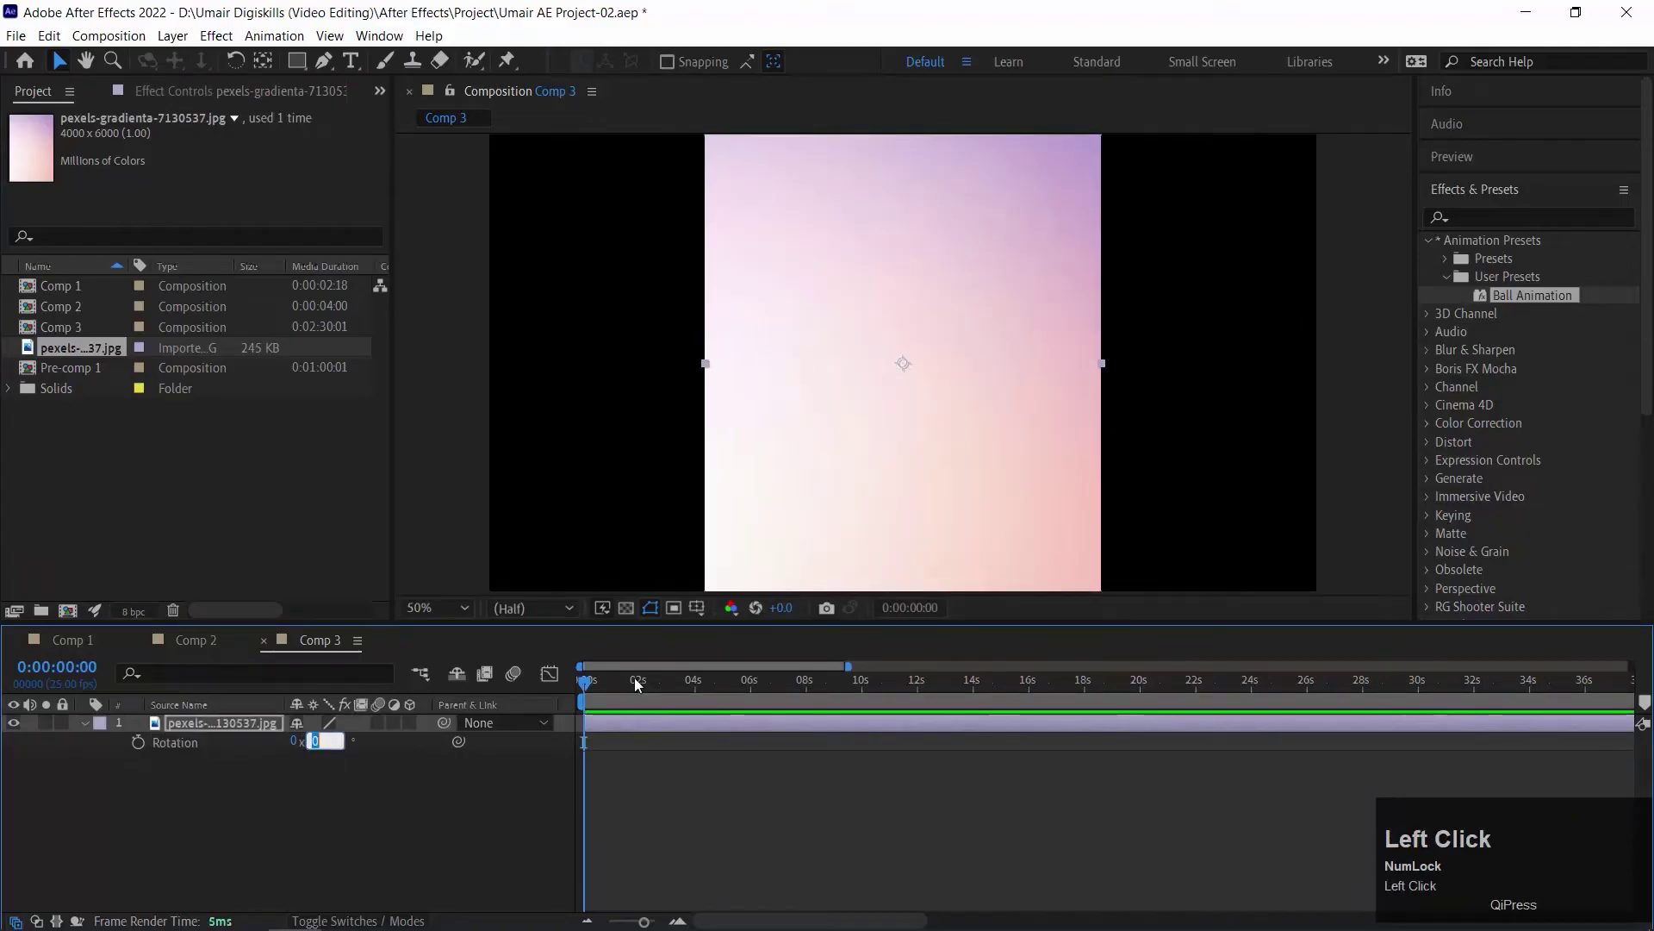
text(90)
key(Return)
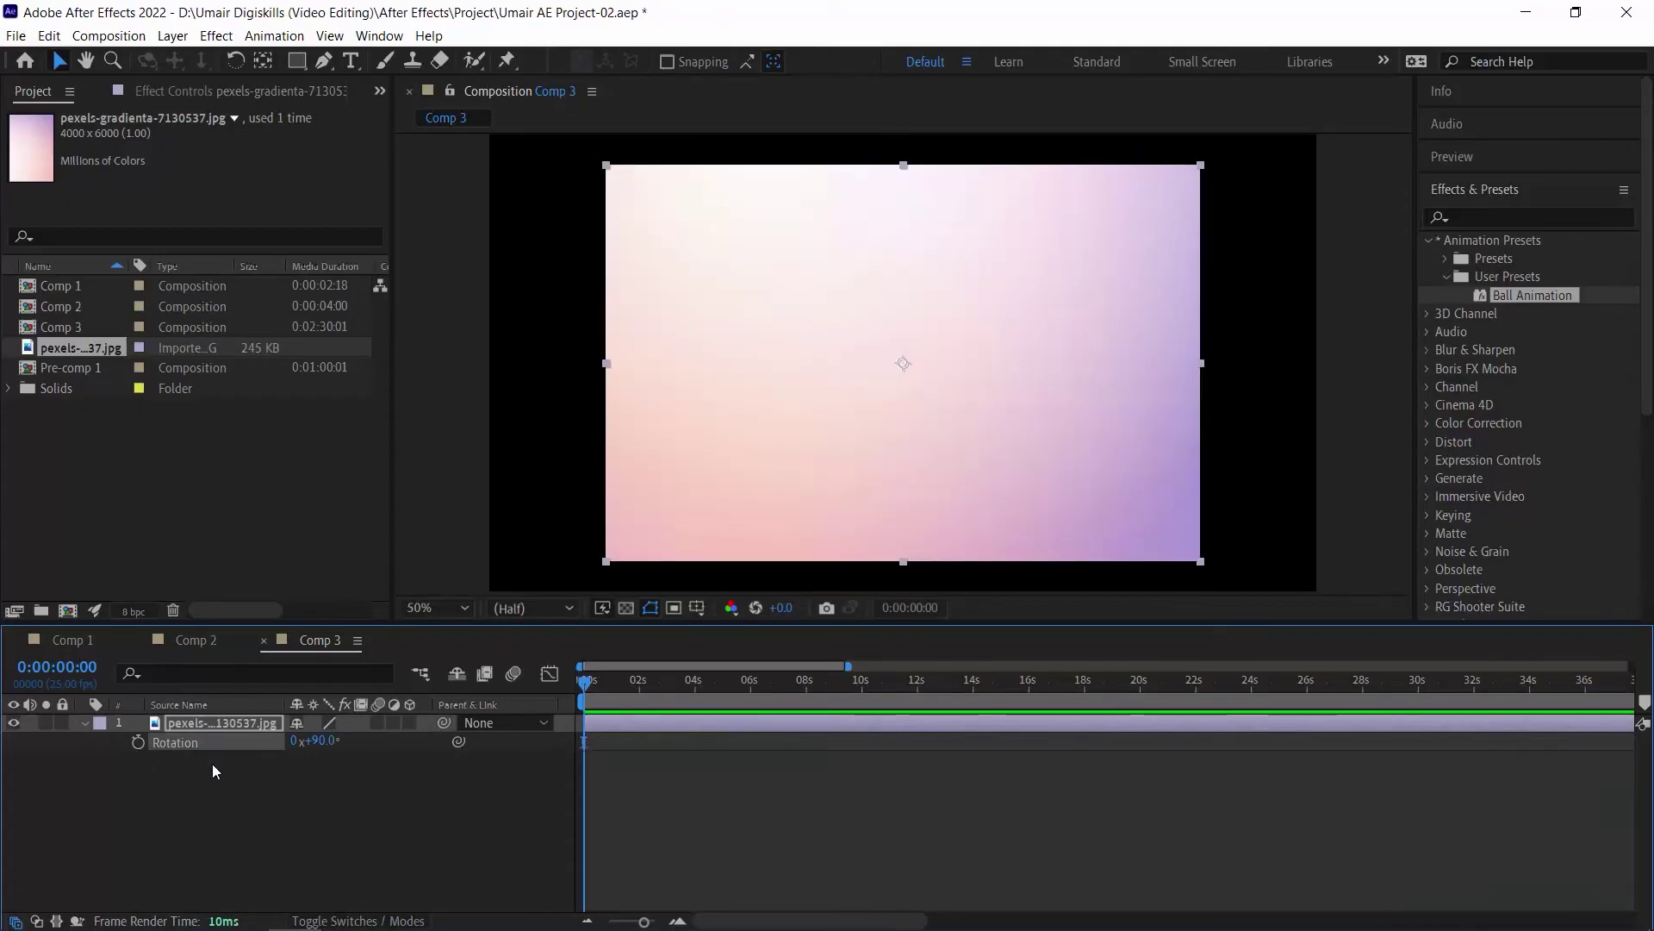
key(s)
drag(317, 741, 328, 741)
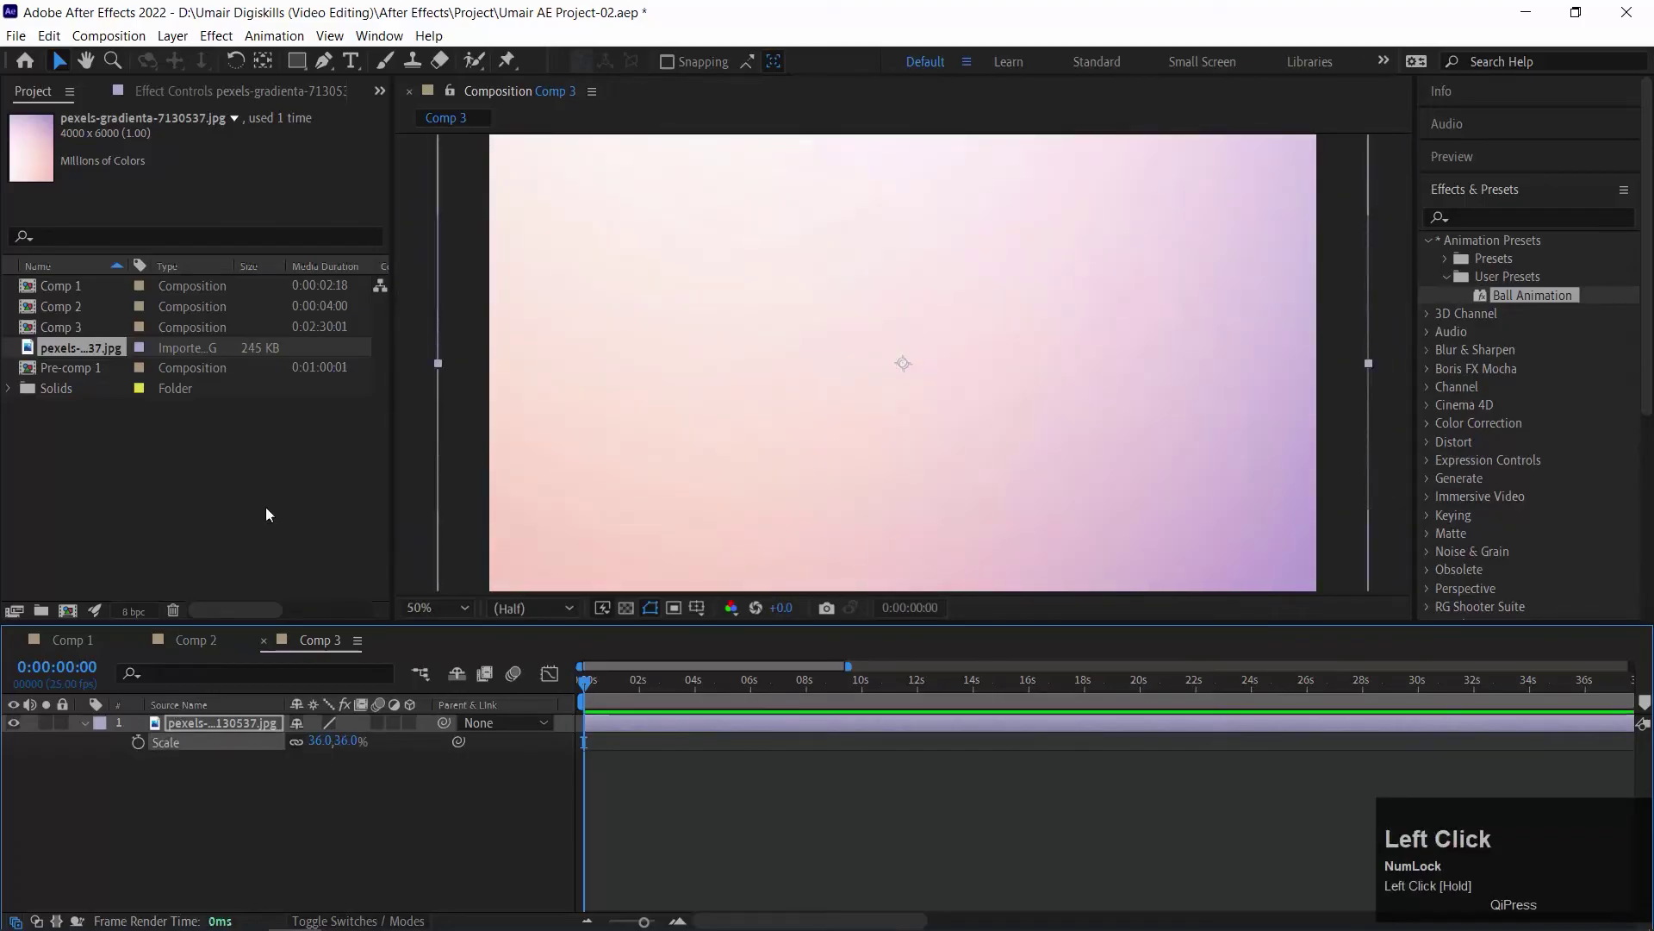
Step: Place Comp 2 above the gradient background in Comp 3 and scrub to check the pendulum against it
click(41, 310)
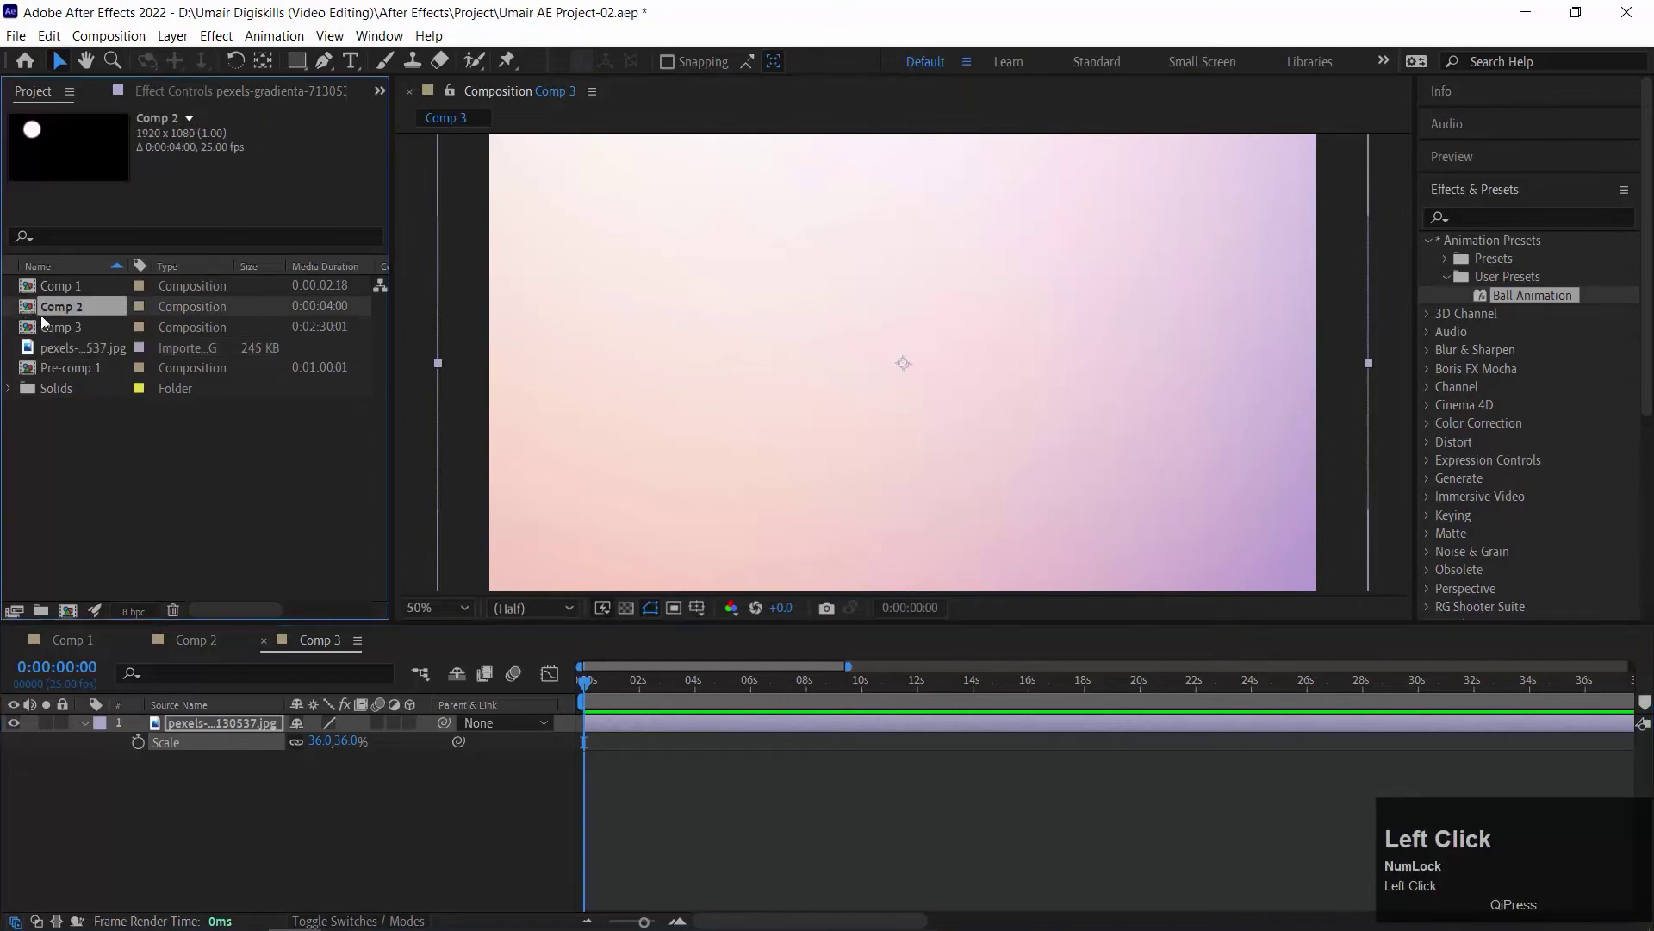
drag(72, 426, 233, 722)
drag(590, 680, 606, 681)
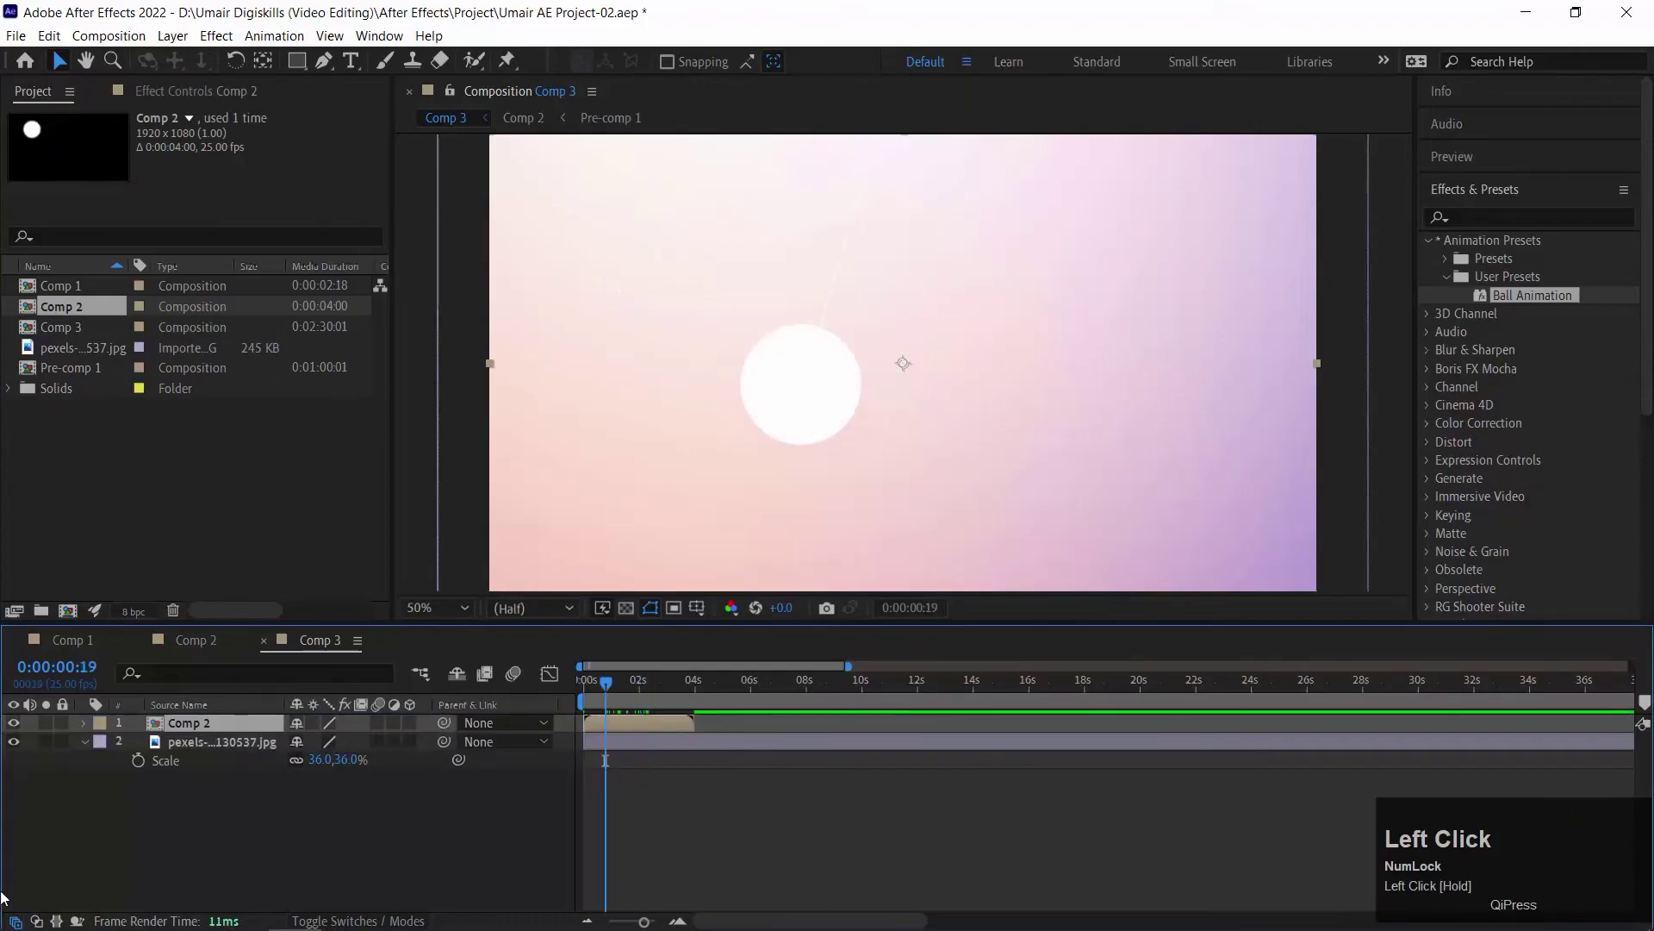
Step: Open Pre-comp 1 through Comp 2, change the fill of both shape layers to dark blue, and return to Comp 3
double_click(154, 724)
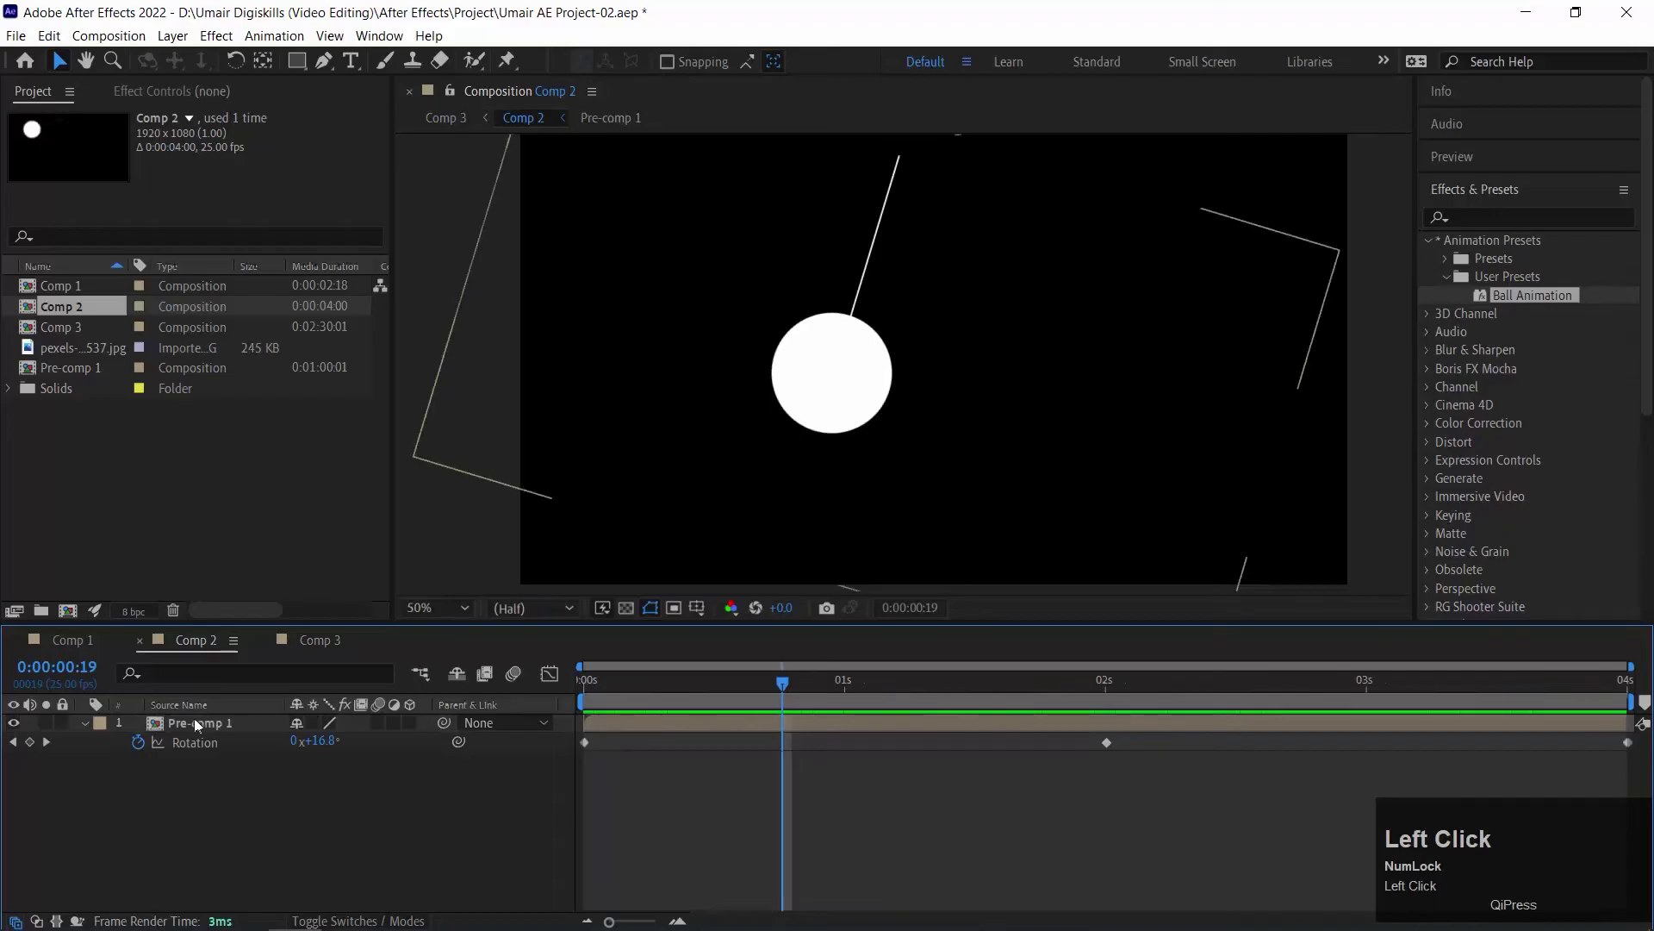
double_click(148, 721)
drag(219, 782, 179, 726)
click(845, 61)
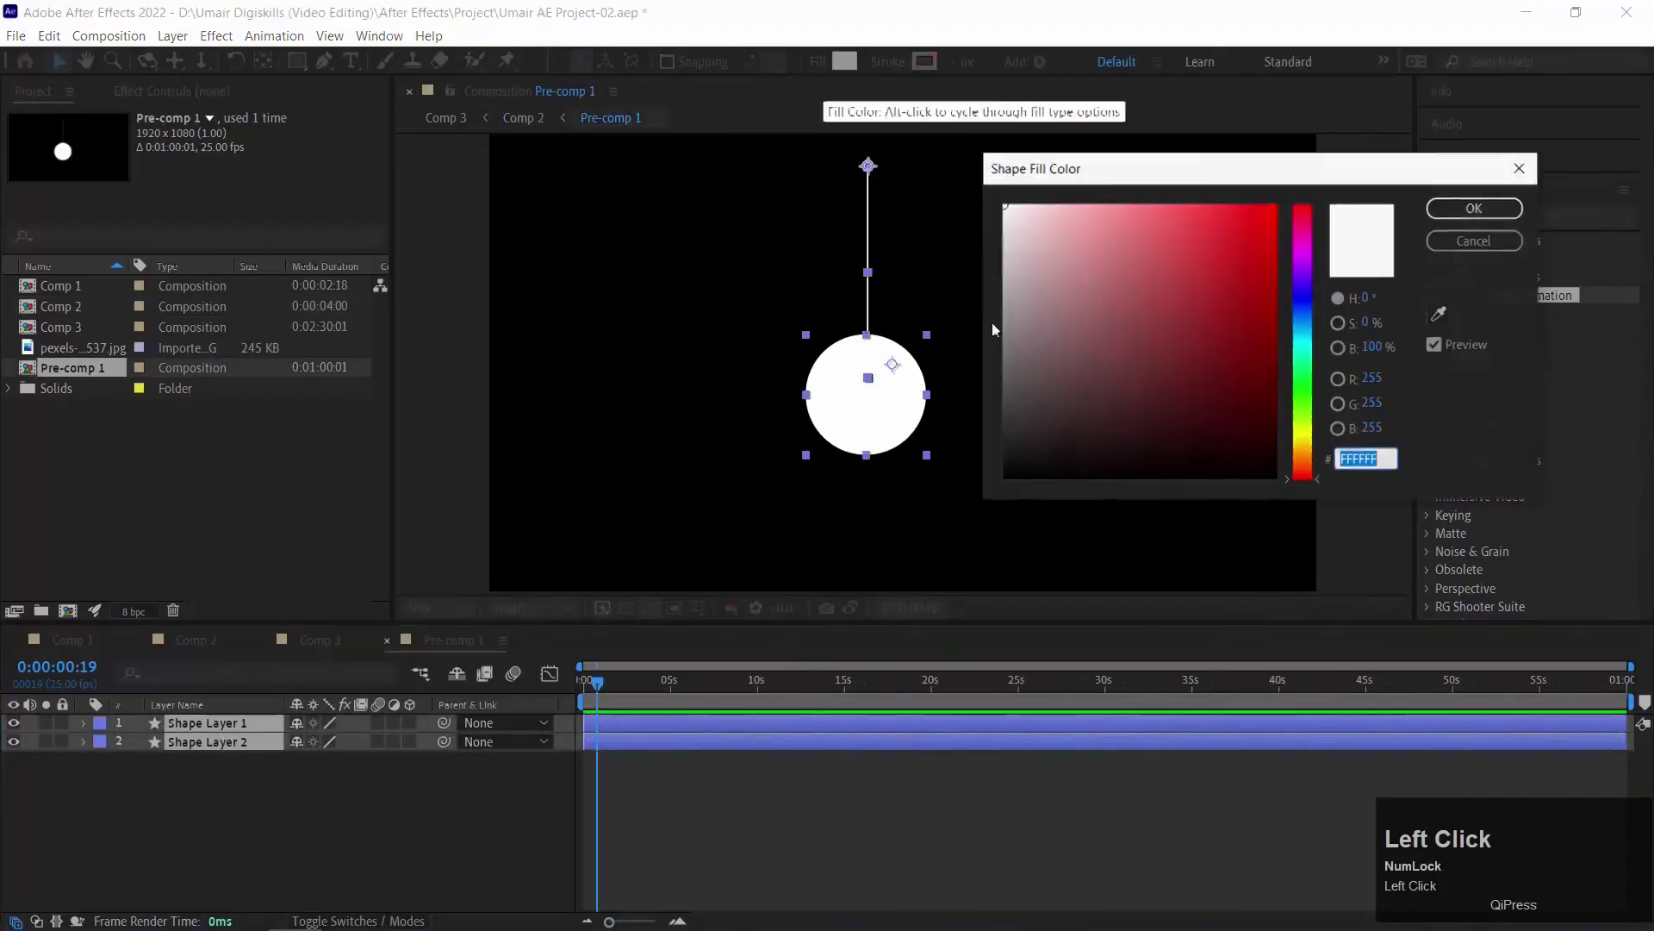
drag(1226, 373, 1306, 306)
click(1474, 207)
click(387, 640)
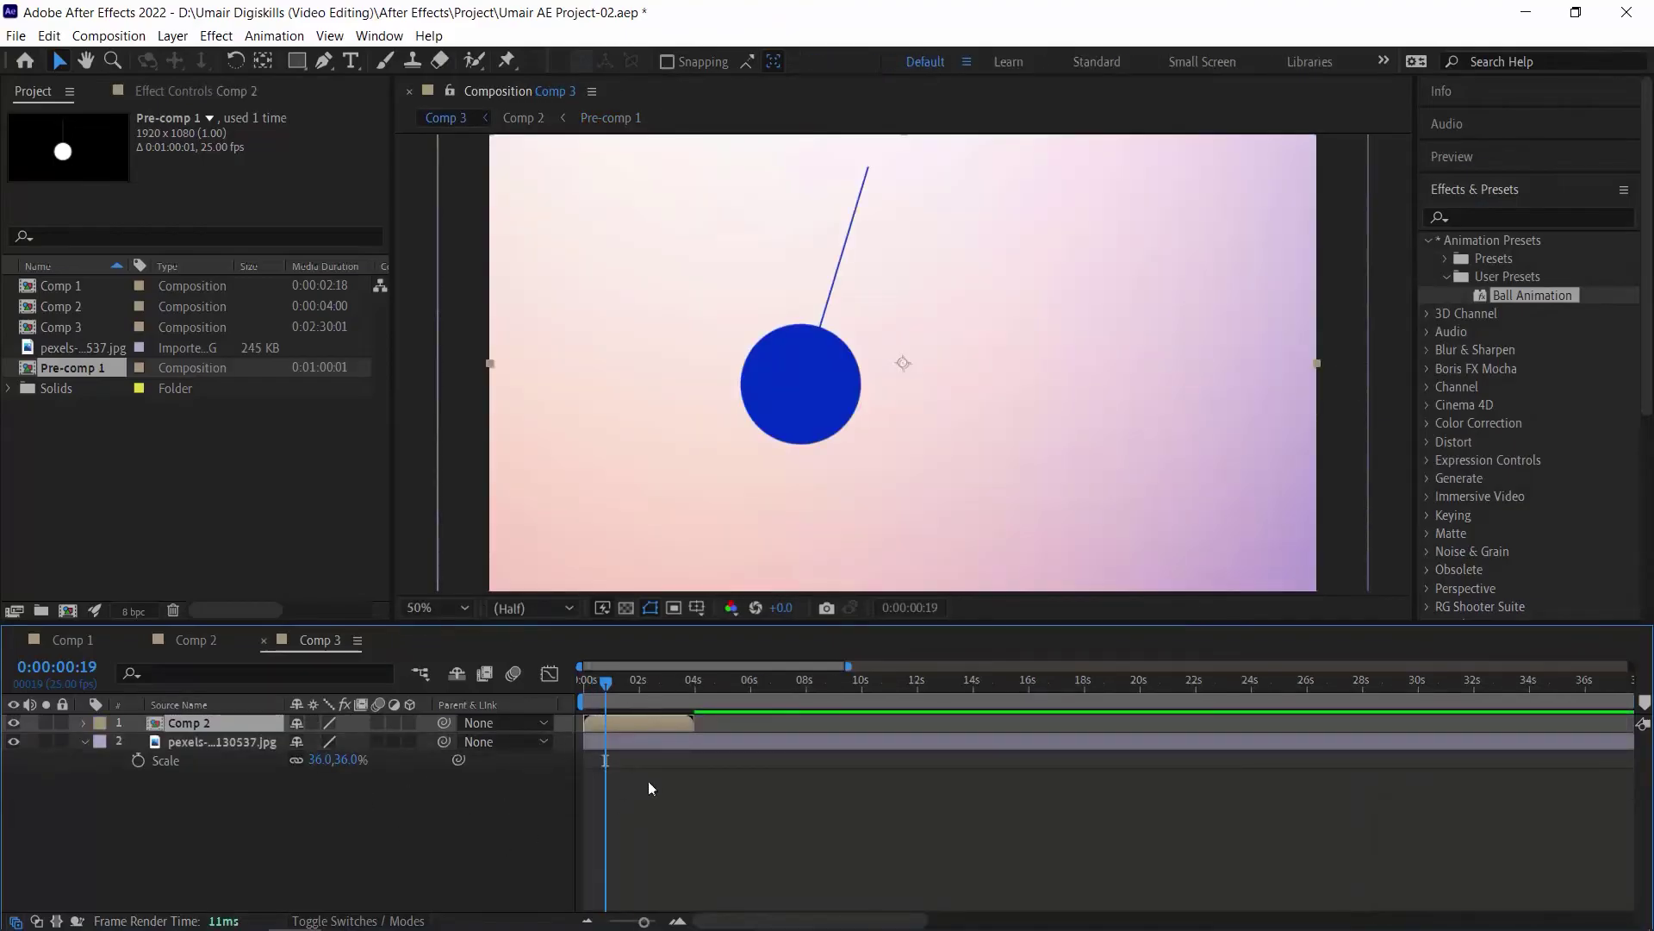
Step: Move the Comp 2 layer up to Position 960, 460 and preview the swing in Comp 3 from the start
click(156, 729)
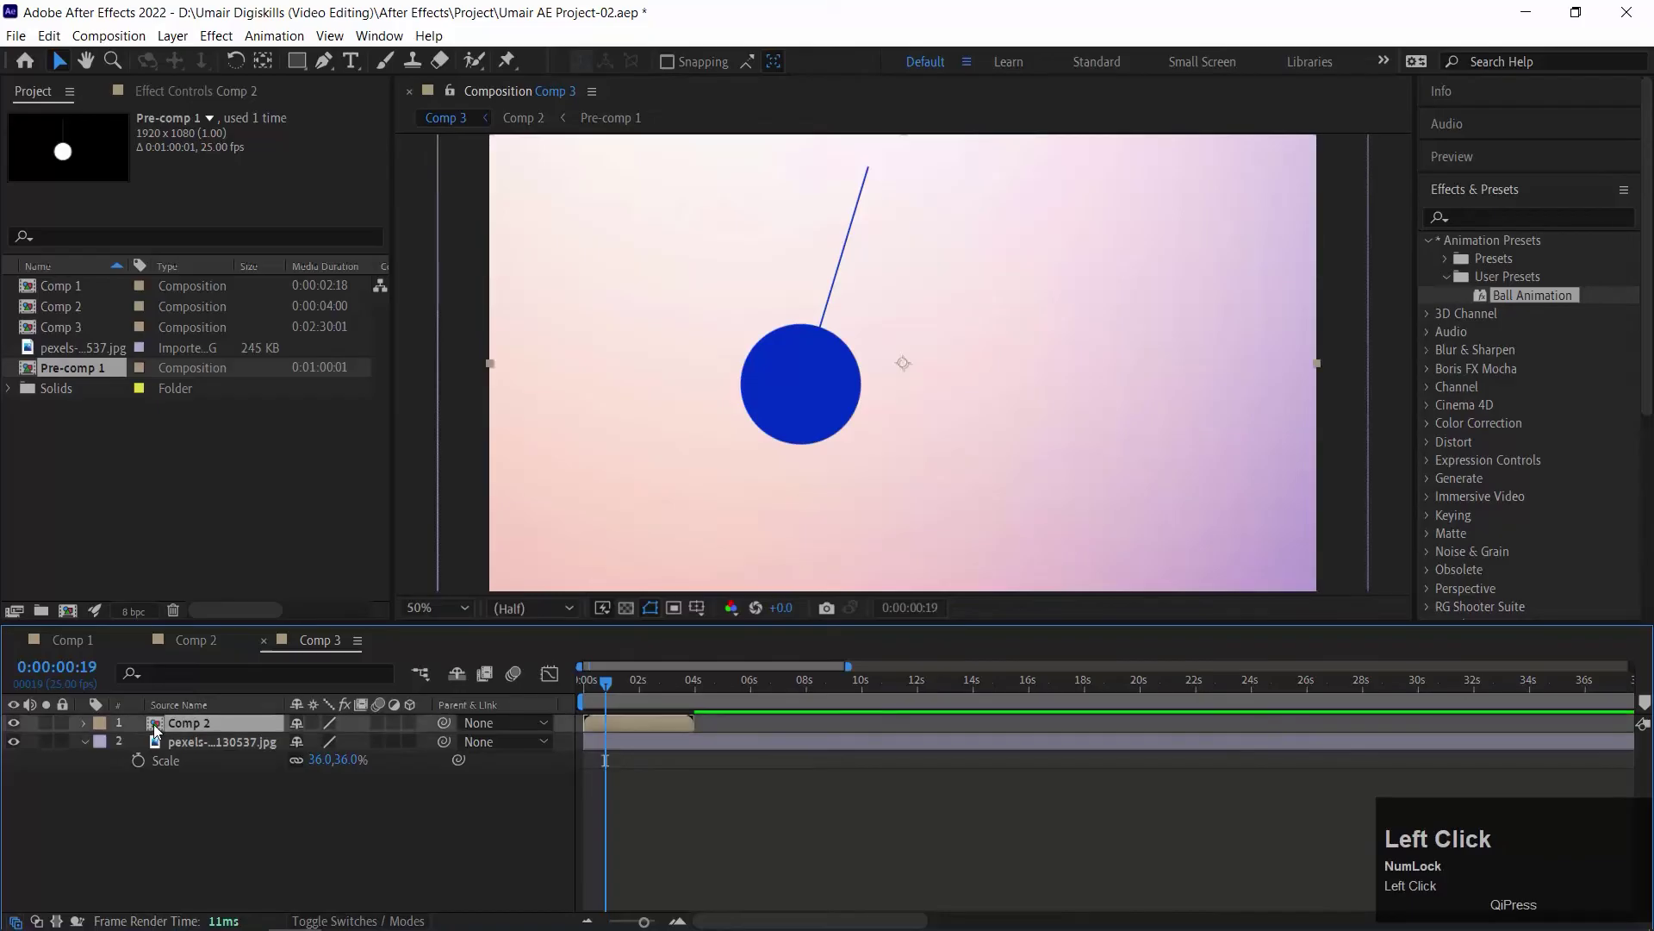
key(p)
drag(338, 744, 259, 729)
key(Home)
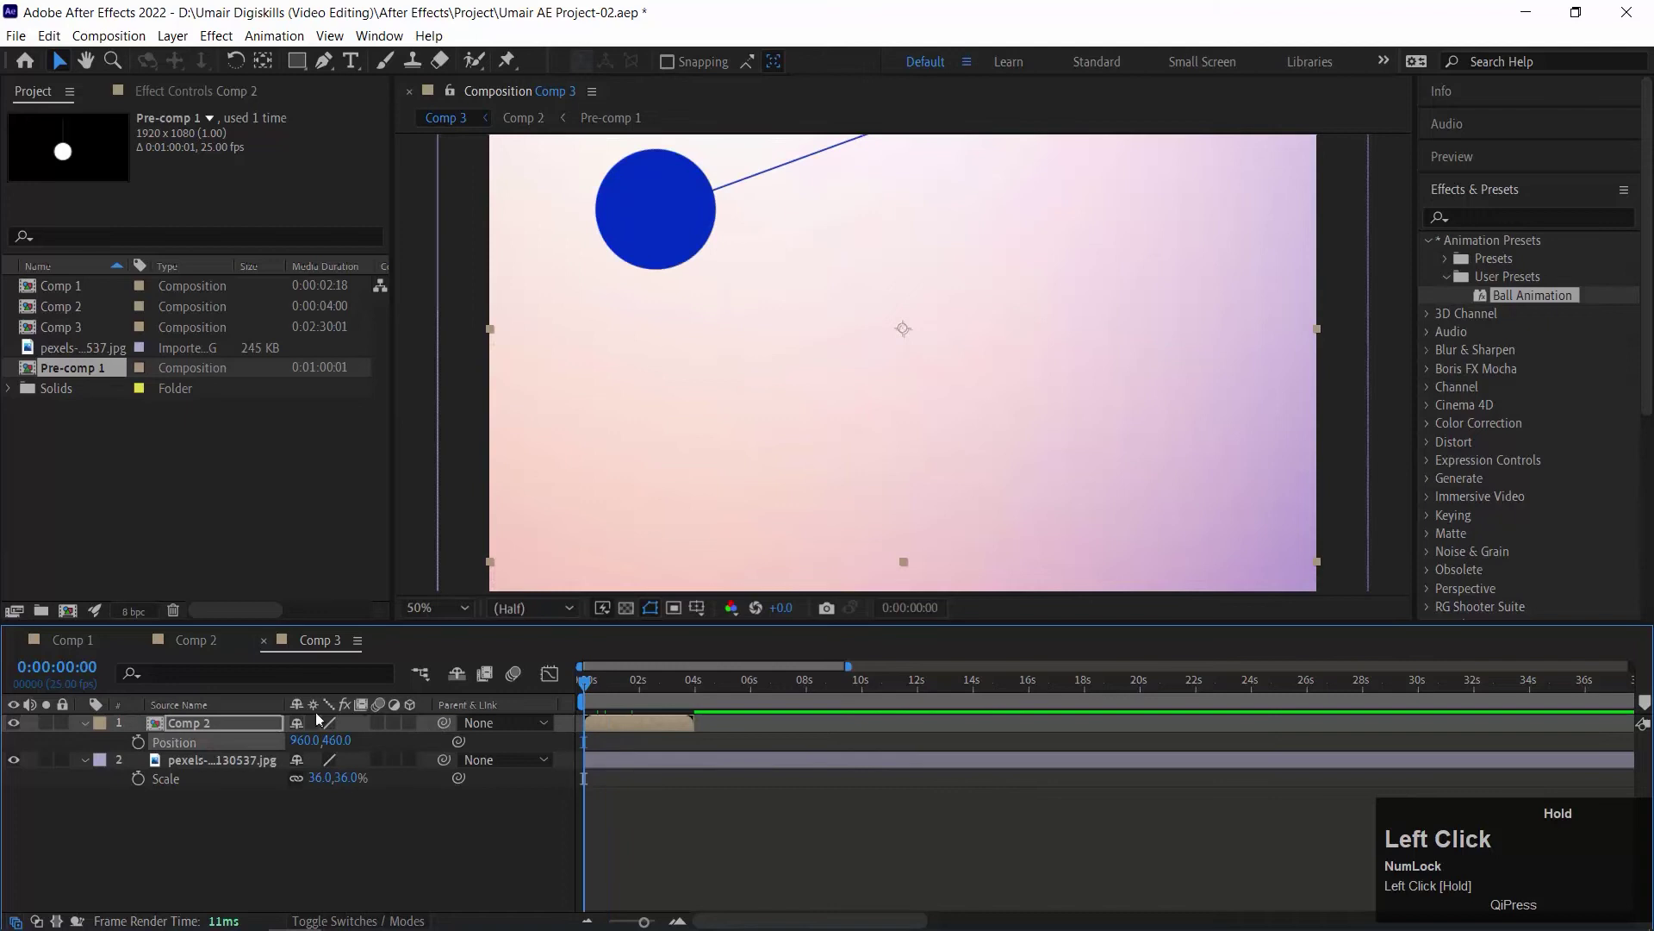
key(space)
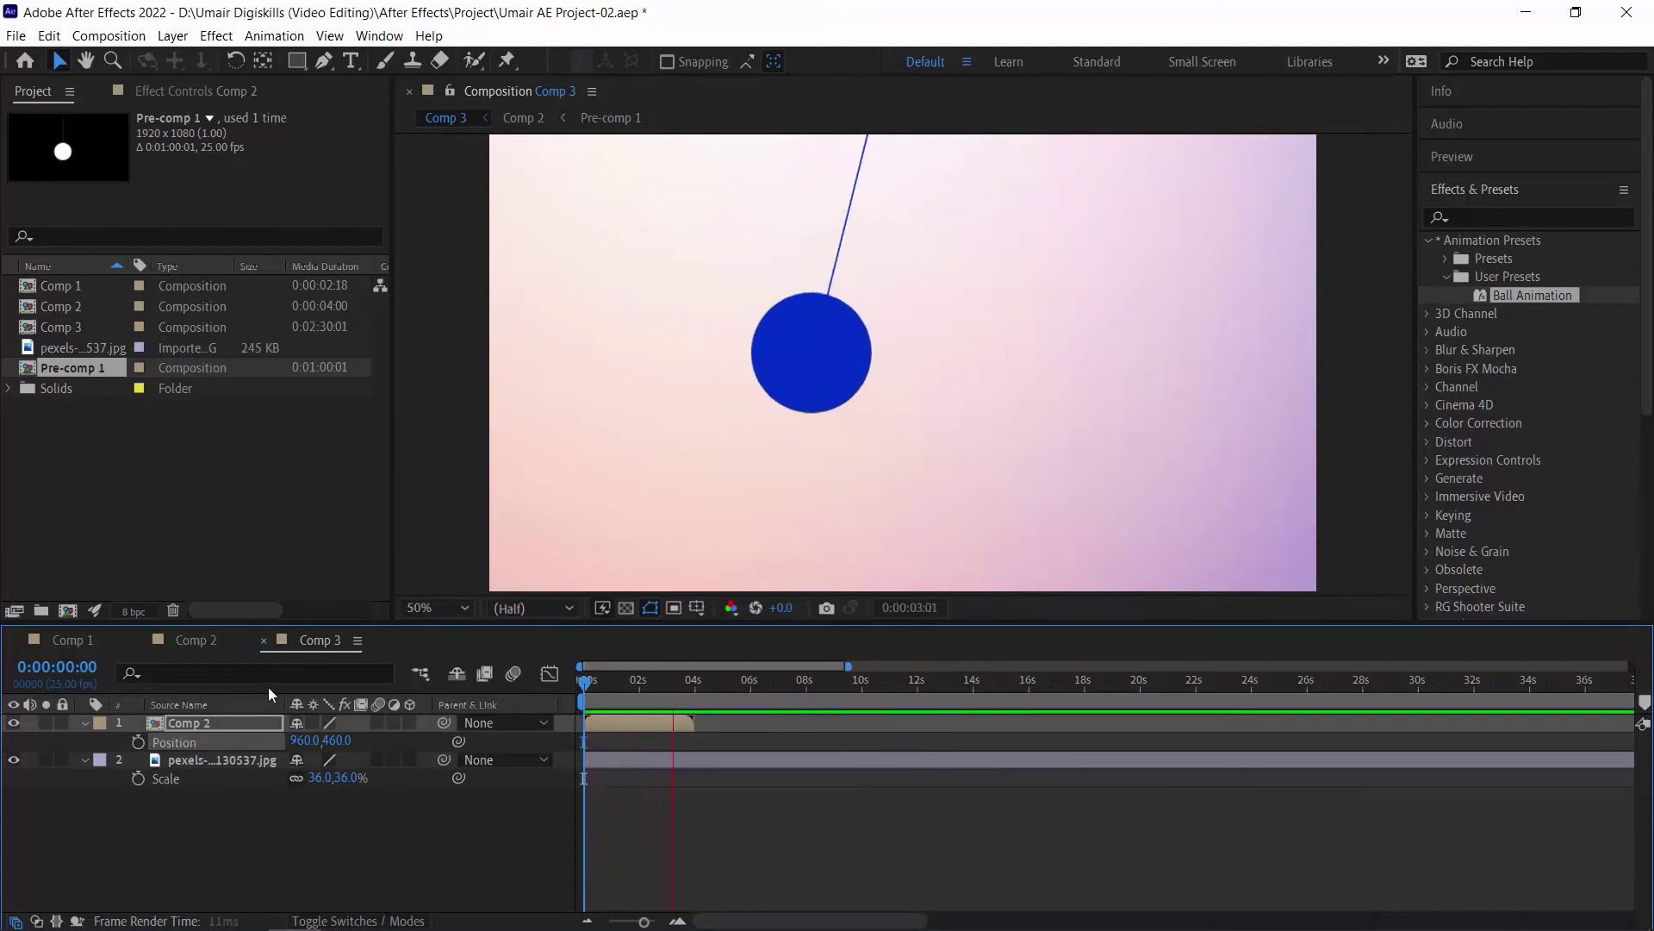
key(space)
drag(597, 681, 676, 682)
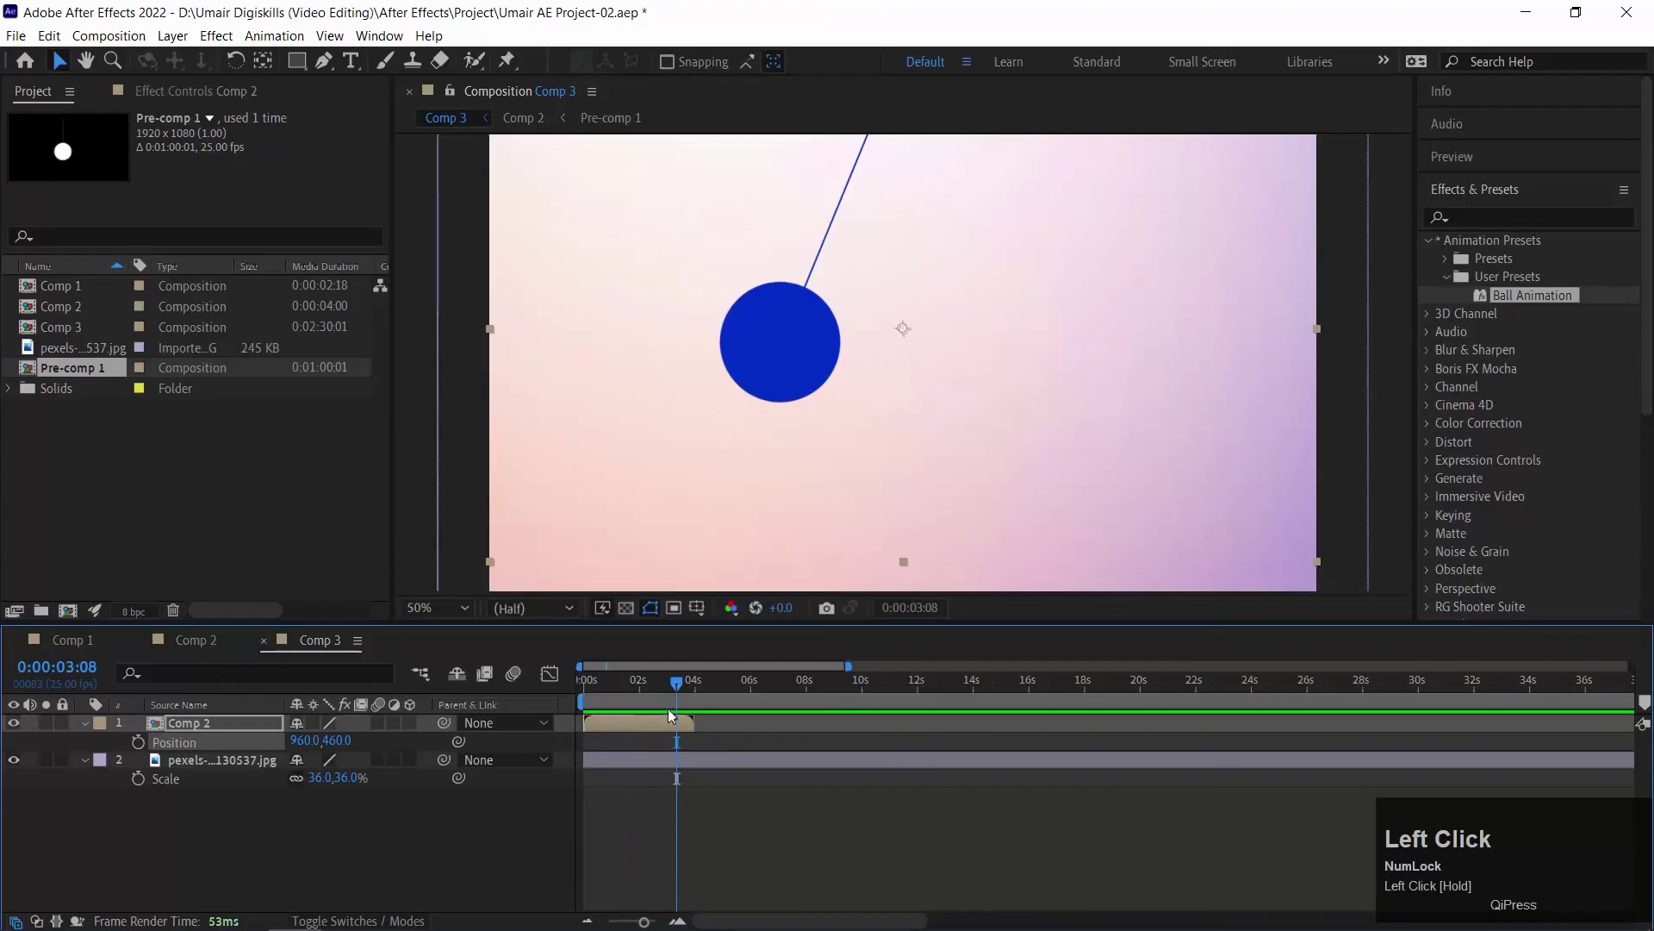
Step: Enable Time Remapping on the Comp 2 layer in Comp 3
right_click(632, 720)
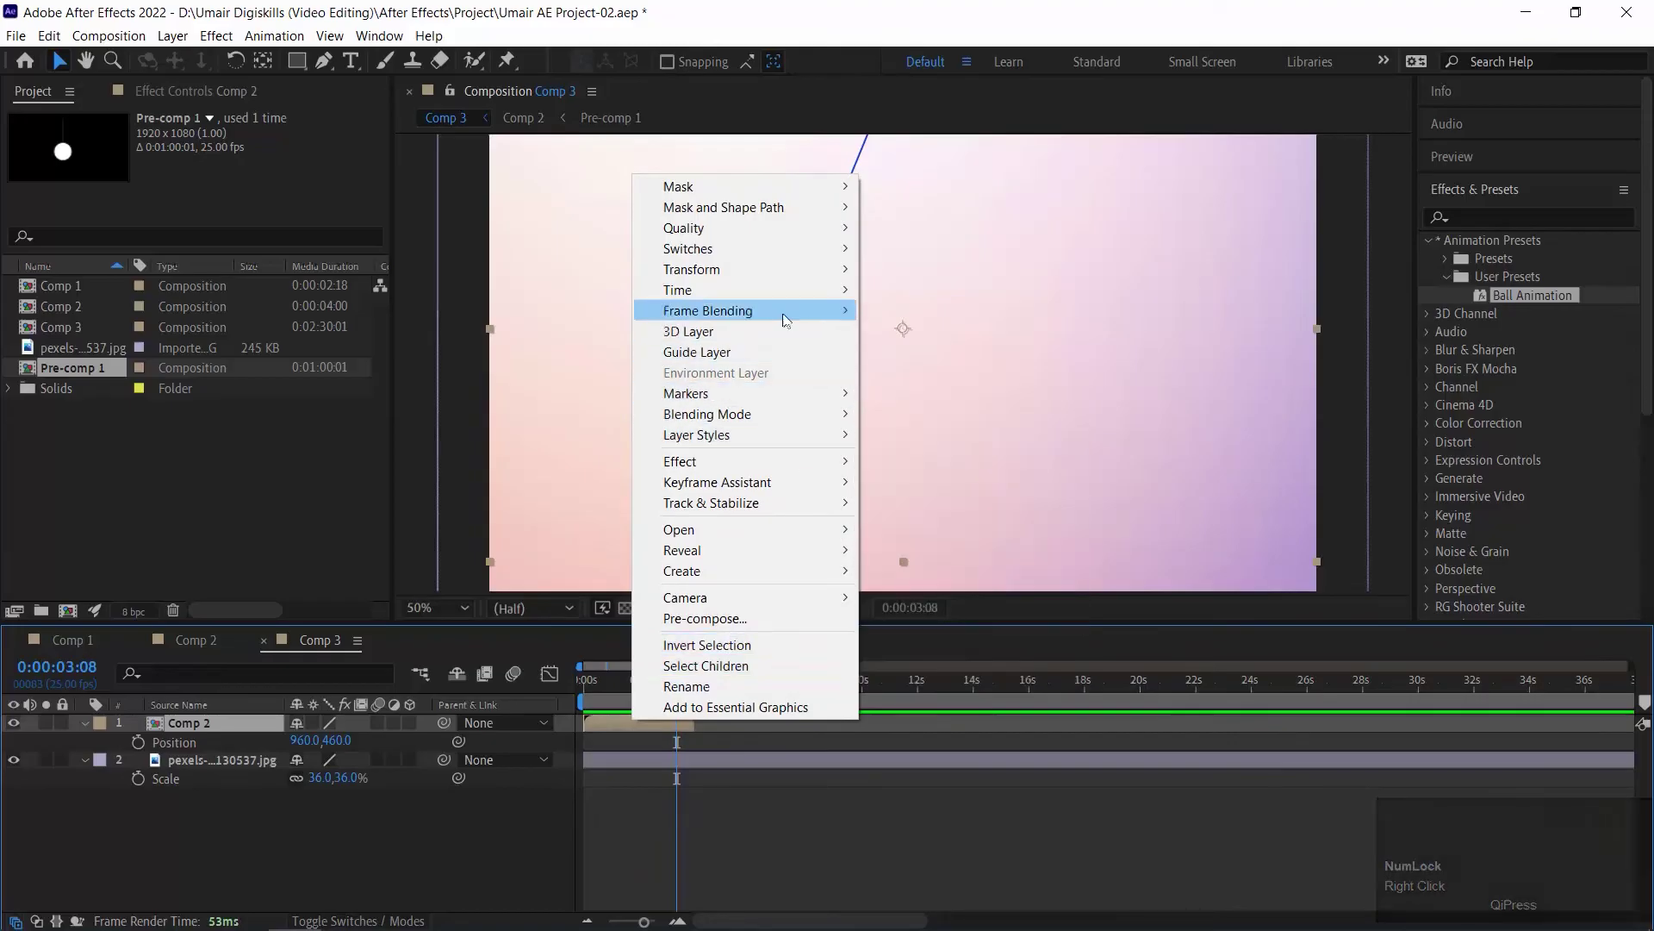
mouse_move(777, 295)
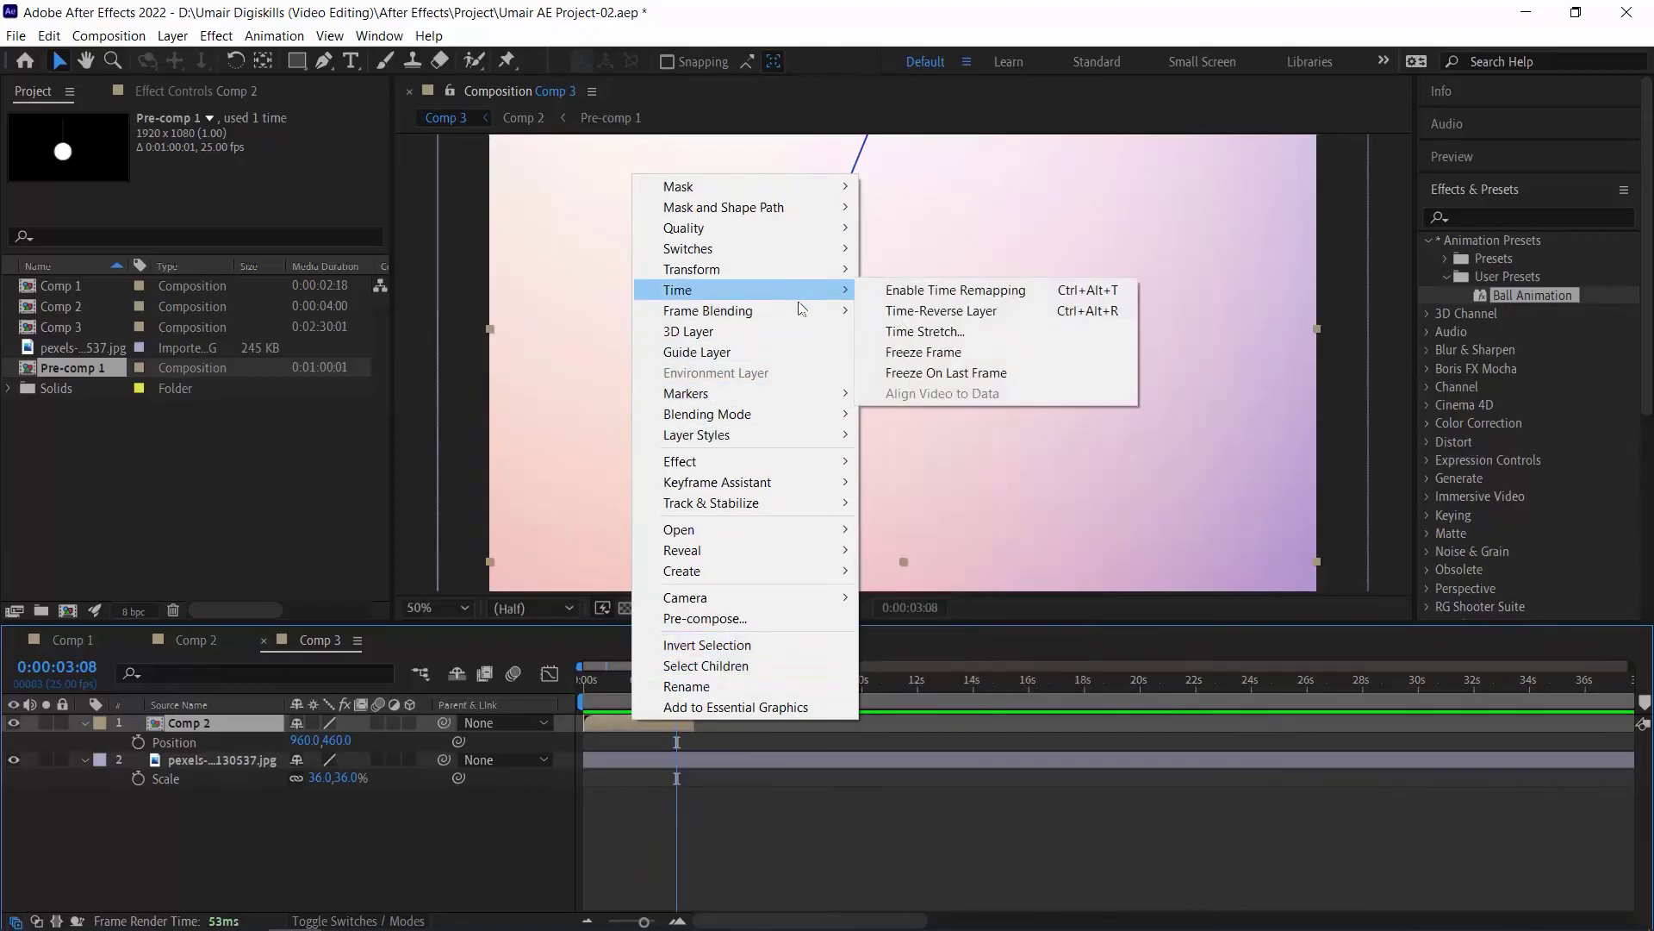
click(980, 293)
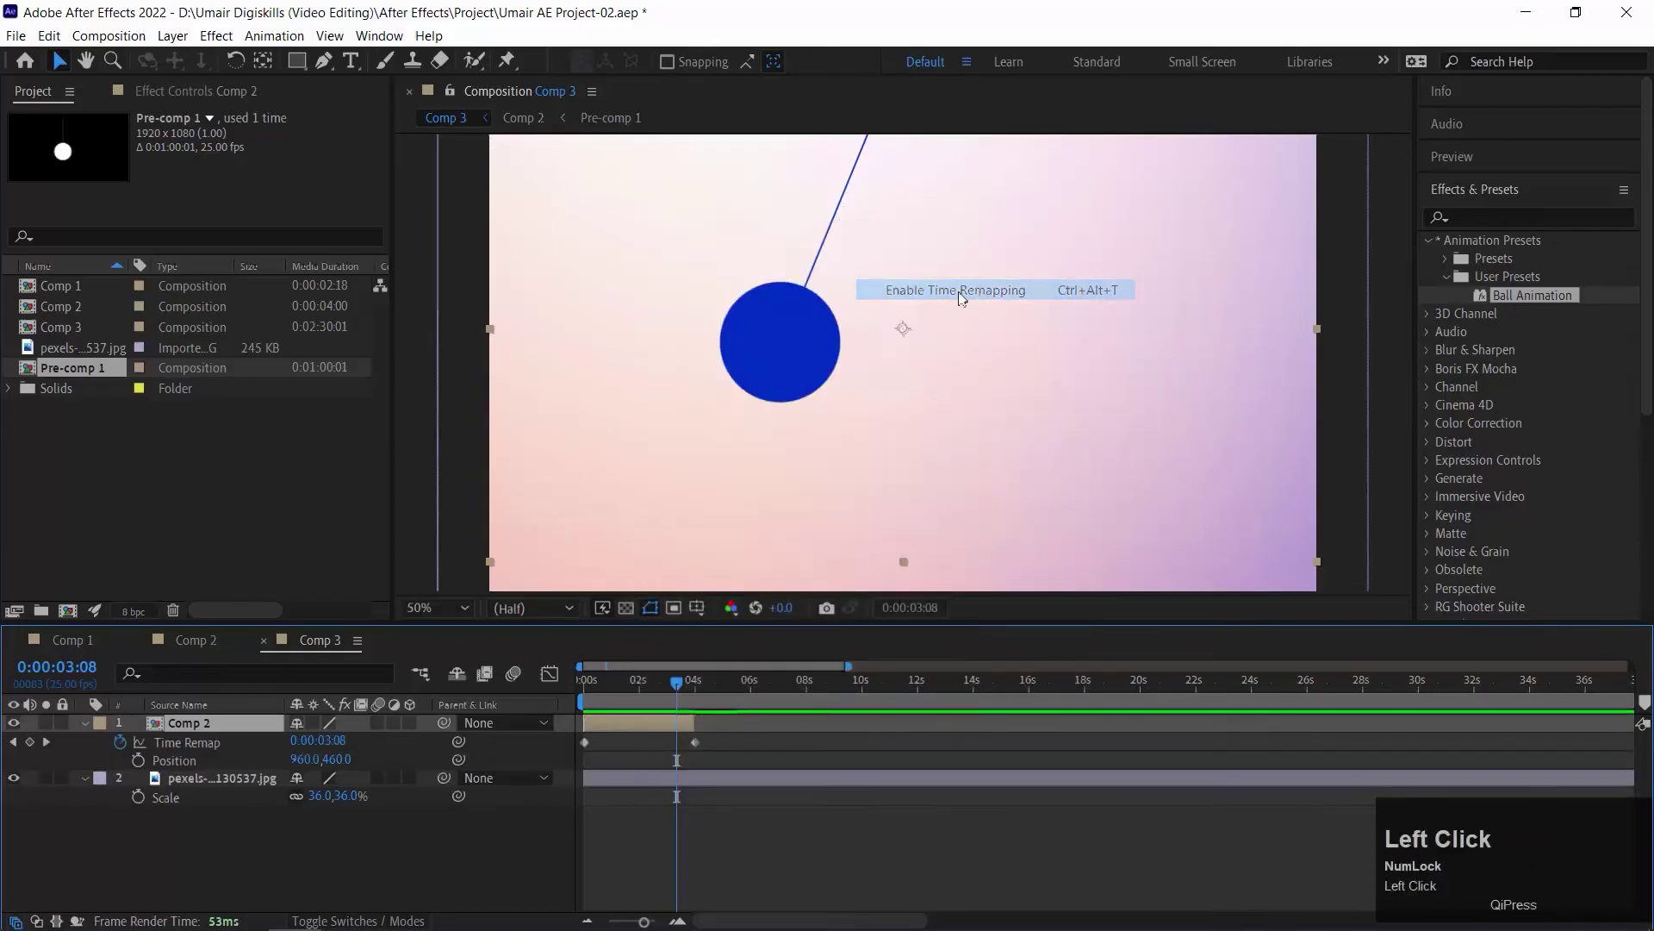
Step: Add the expression loopOutDuration(type = "cycle", duration = 0) to the Time Remap property of Comp 2
alt+click(126, 750)
alt+click(124, 748)
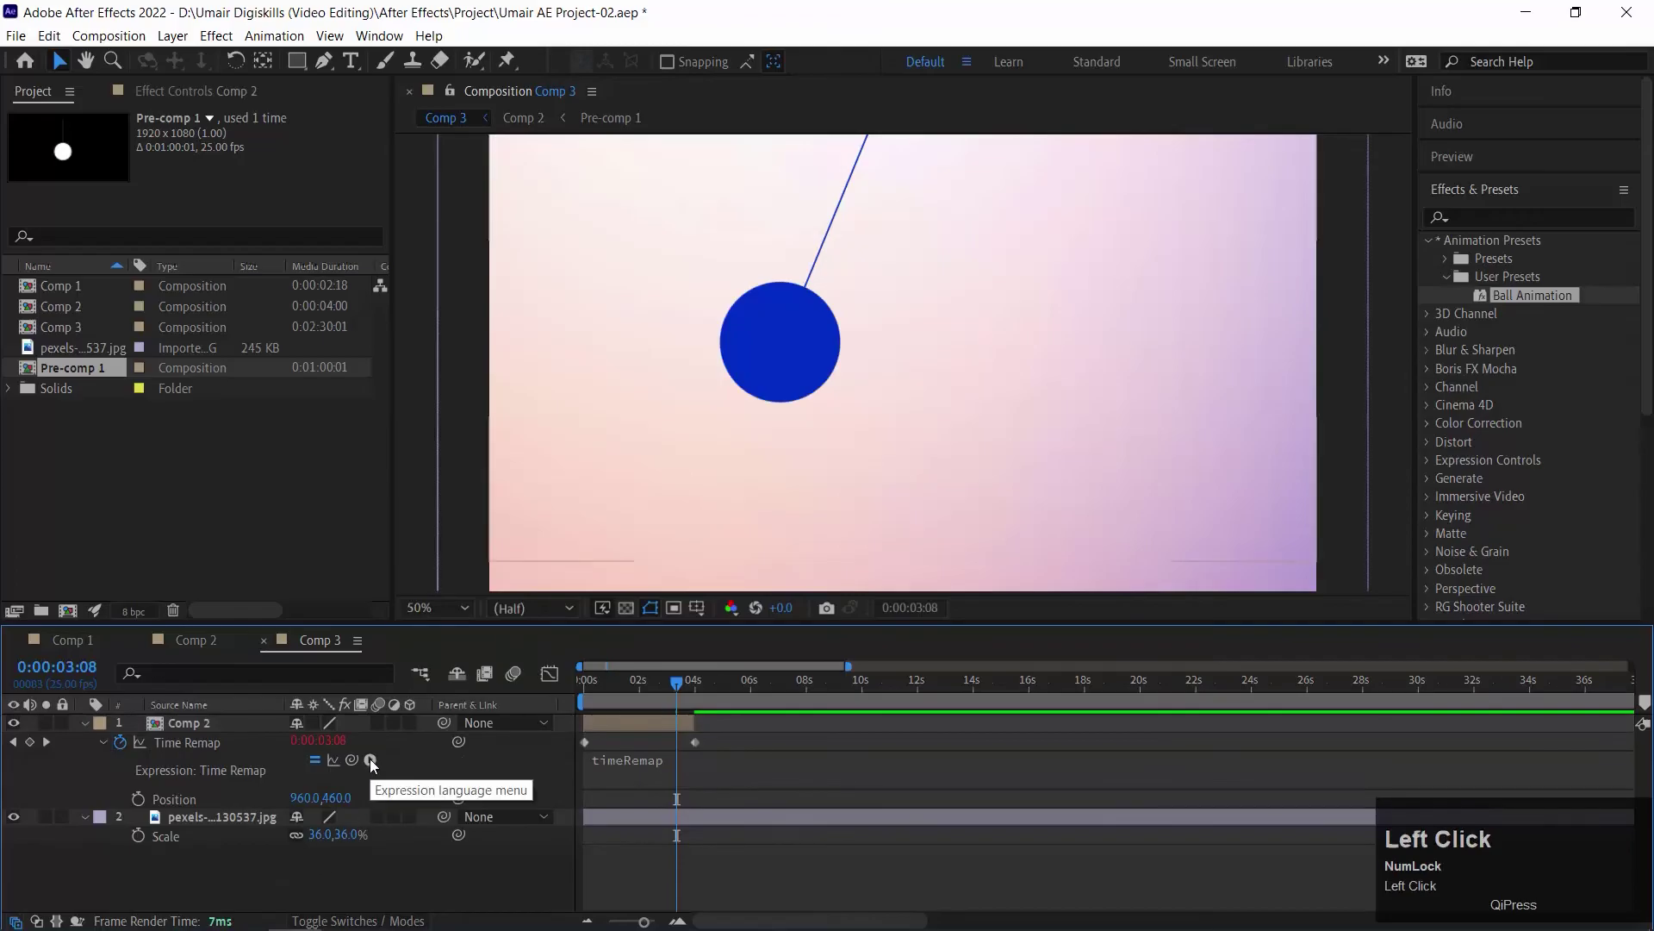
click(371, 762)
mouse_move(474, 637)
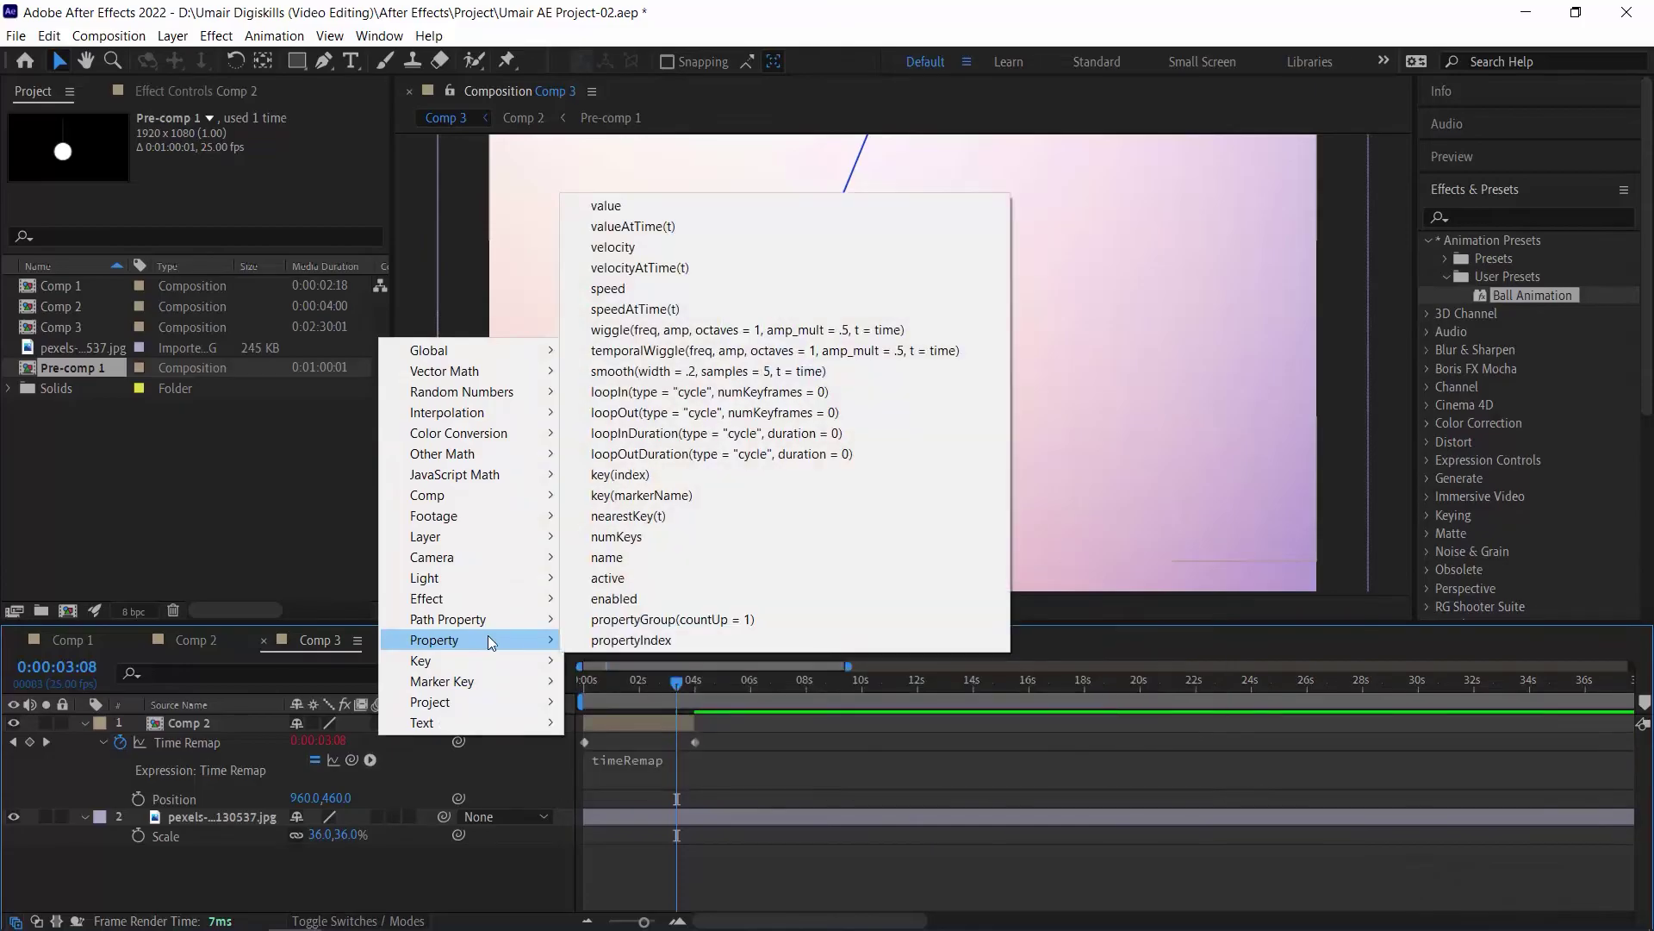
click(788, 453)
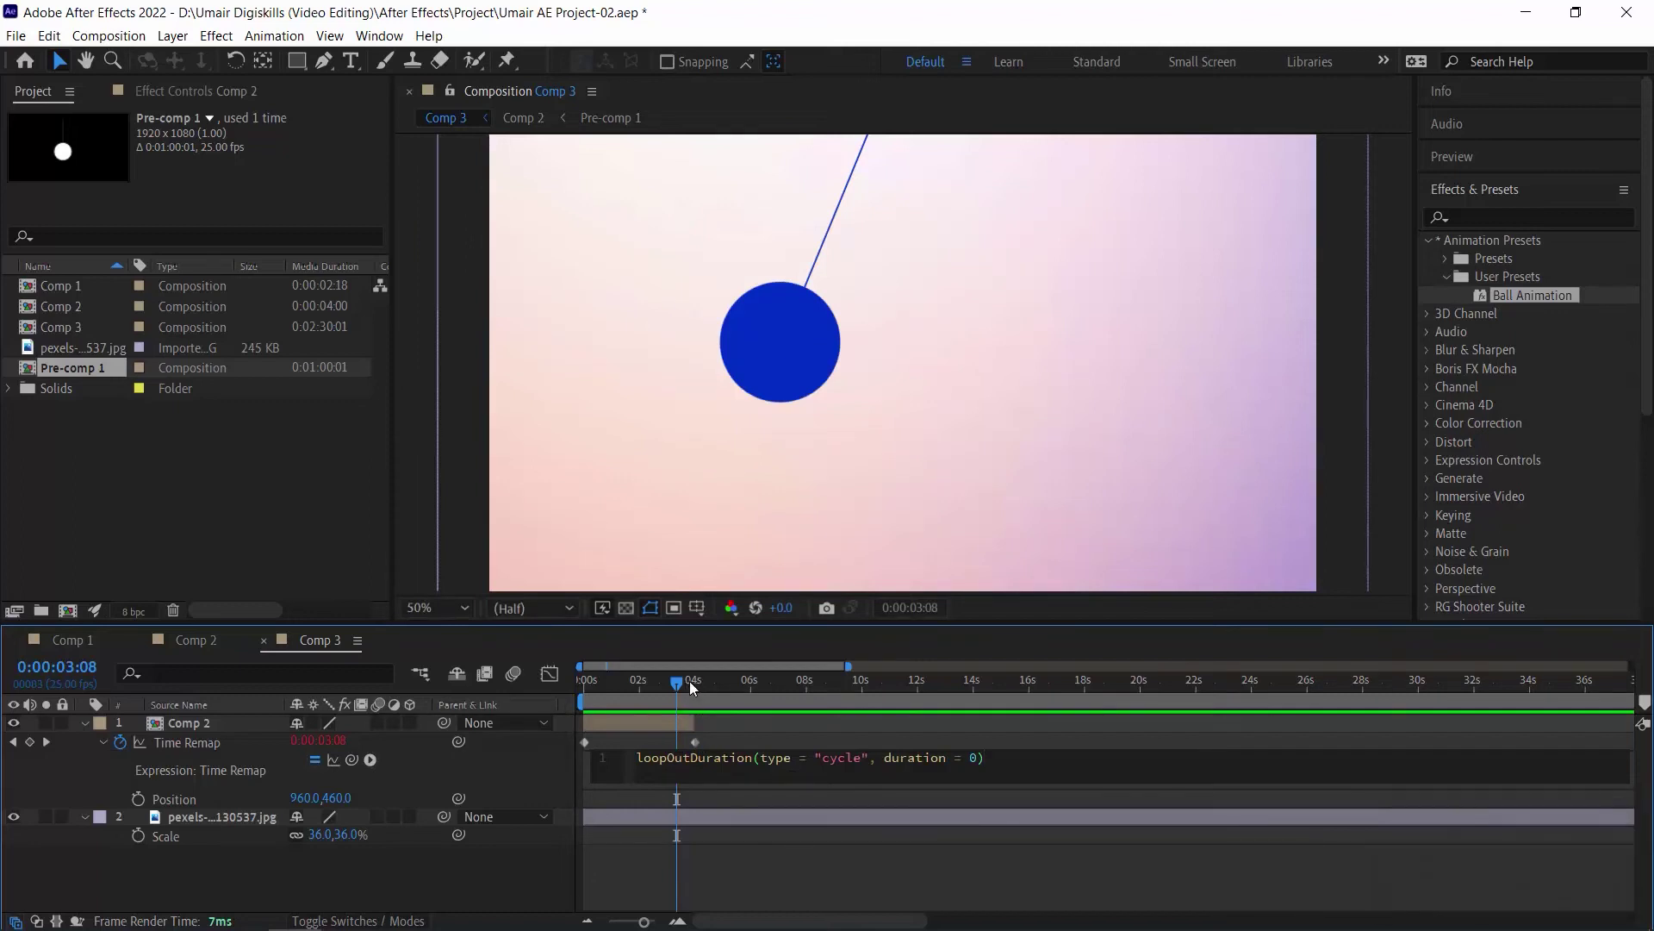
Step: Extend the Comp 2 layer beyond 30 seconds, preview the looping swing, and stretch its out point to the end of Comp 3
drag(694, 722, 1480, 722)
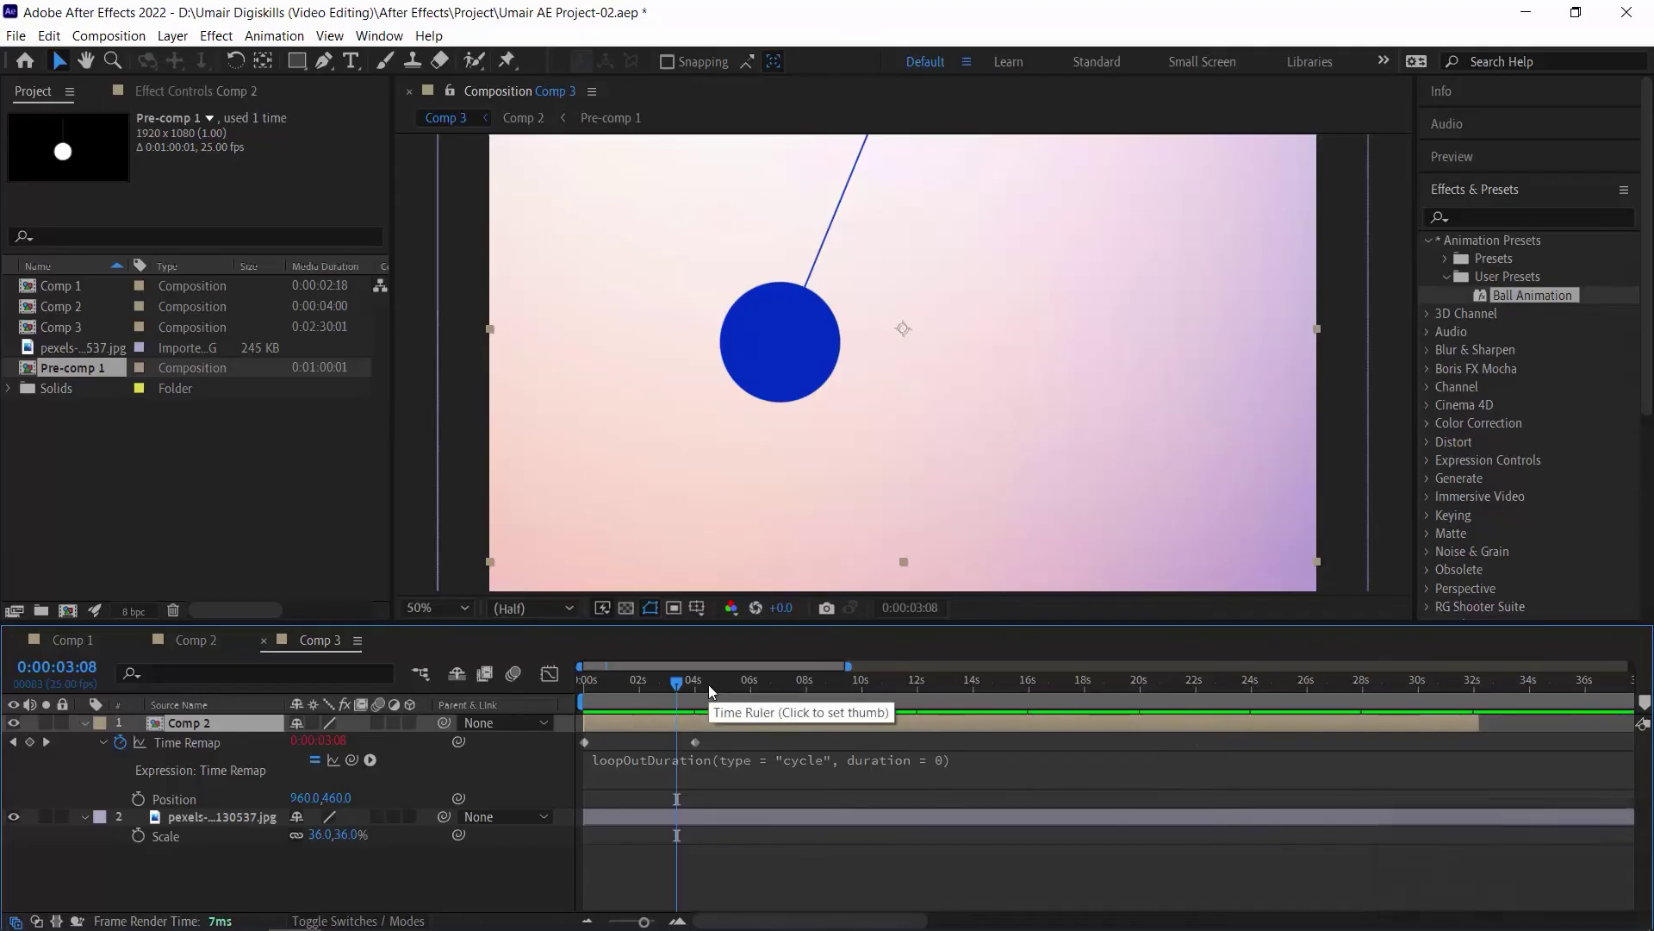
key(space)
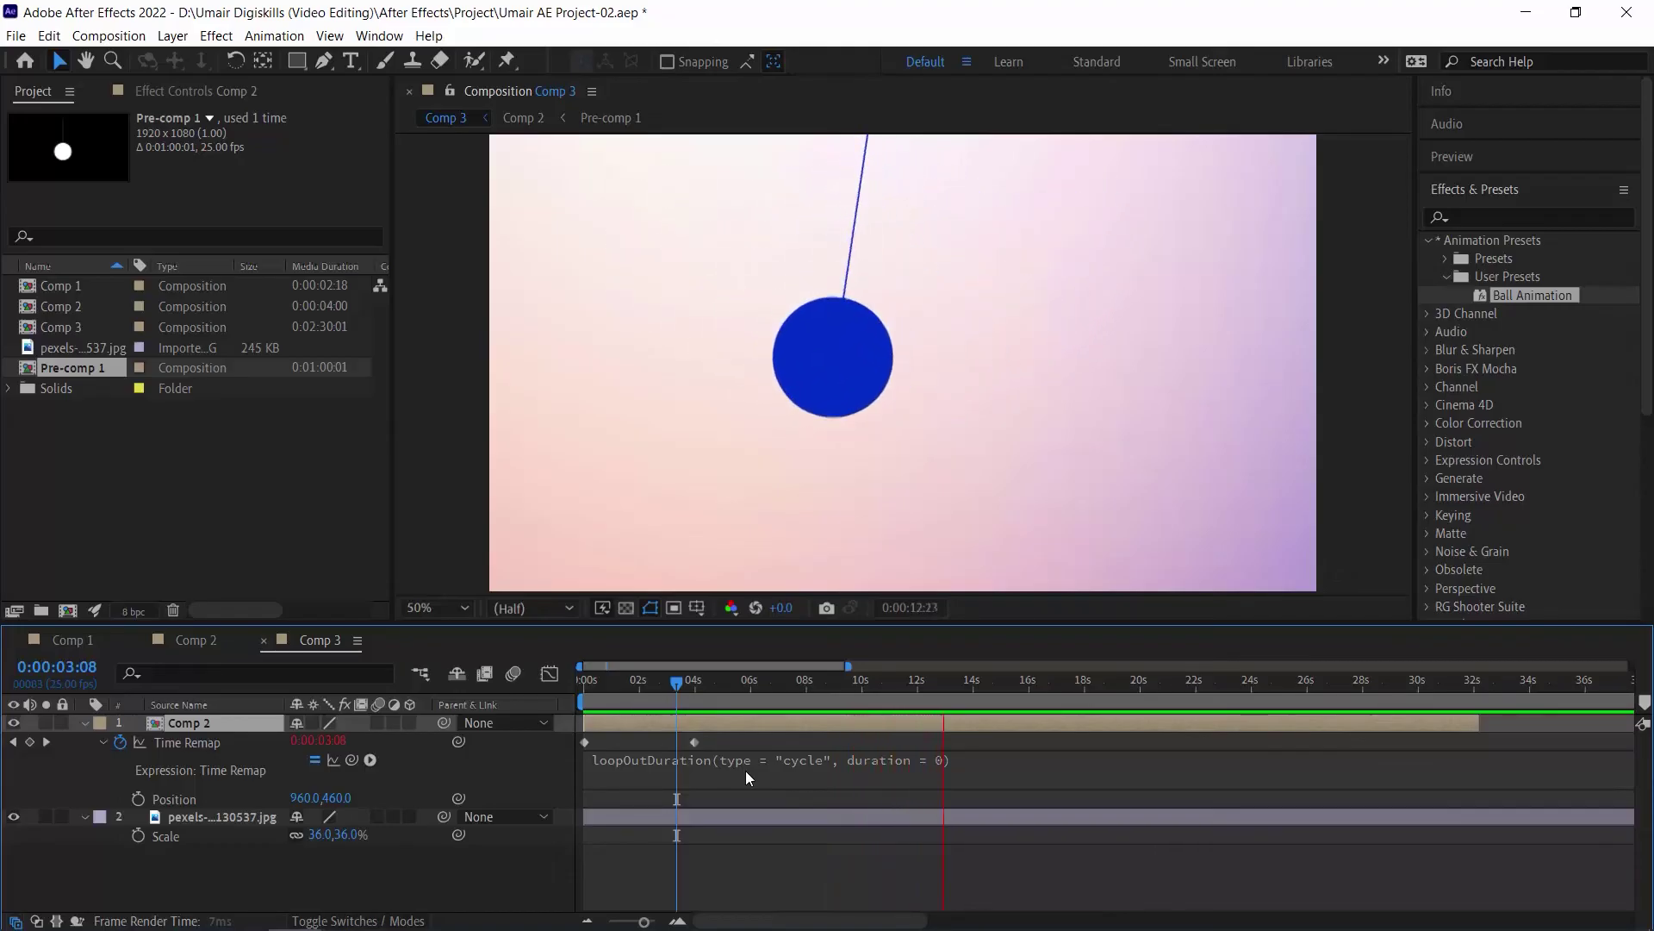
key(;)
key(space)
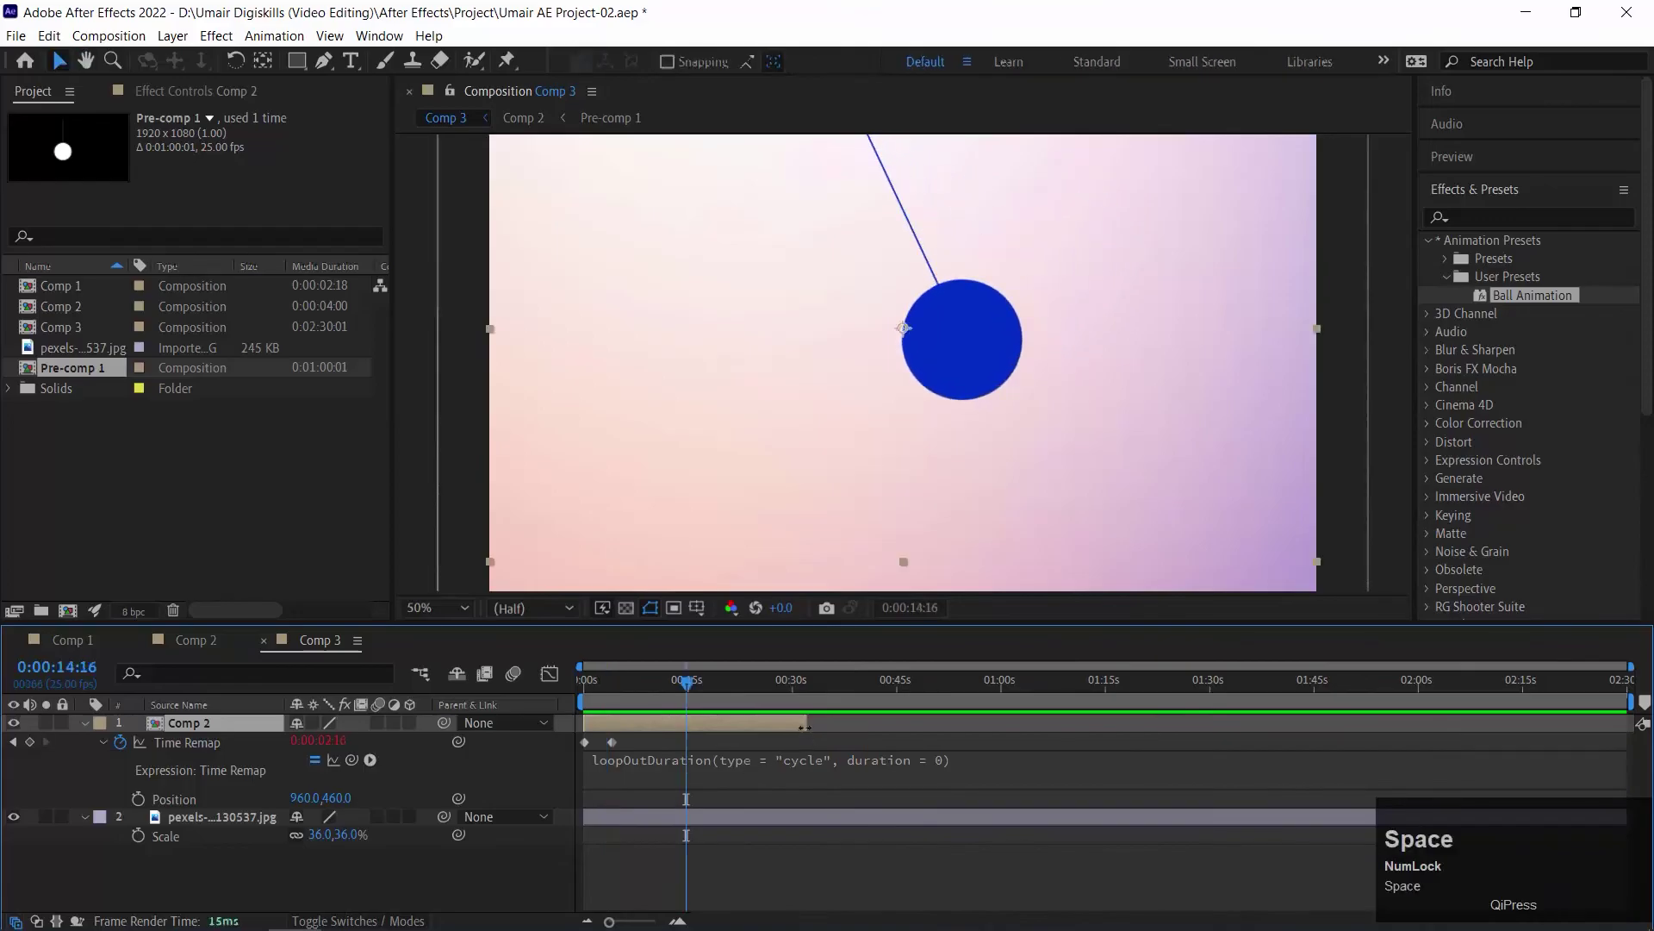
drag(806, 724, 1128, 725)
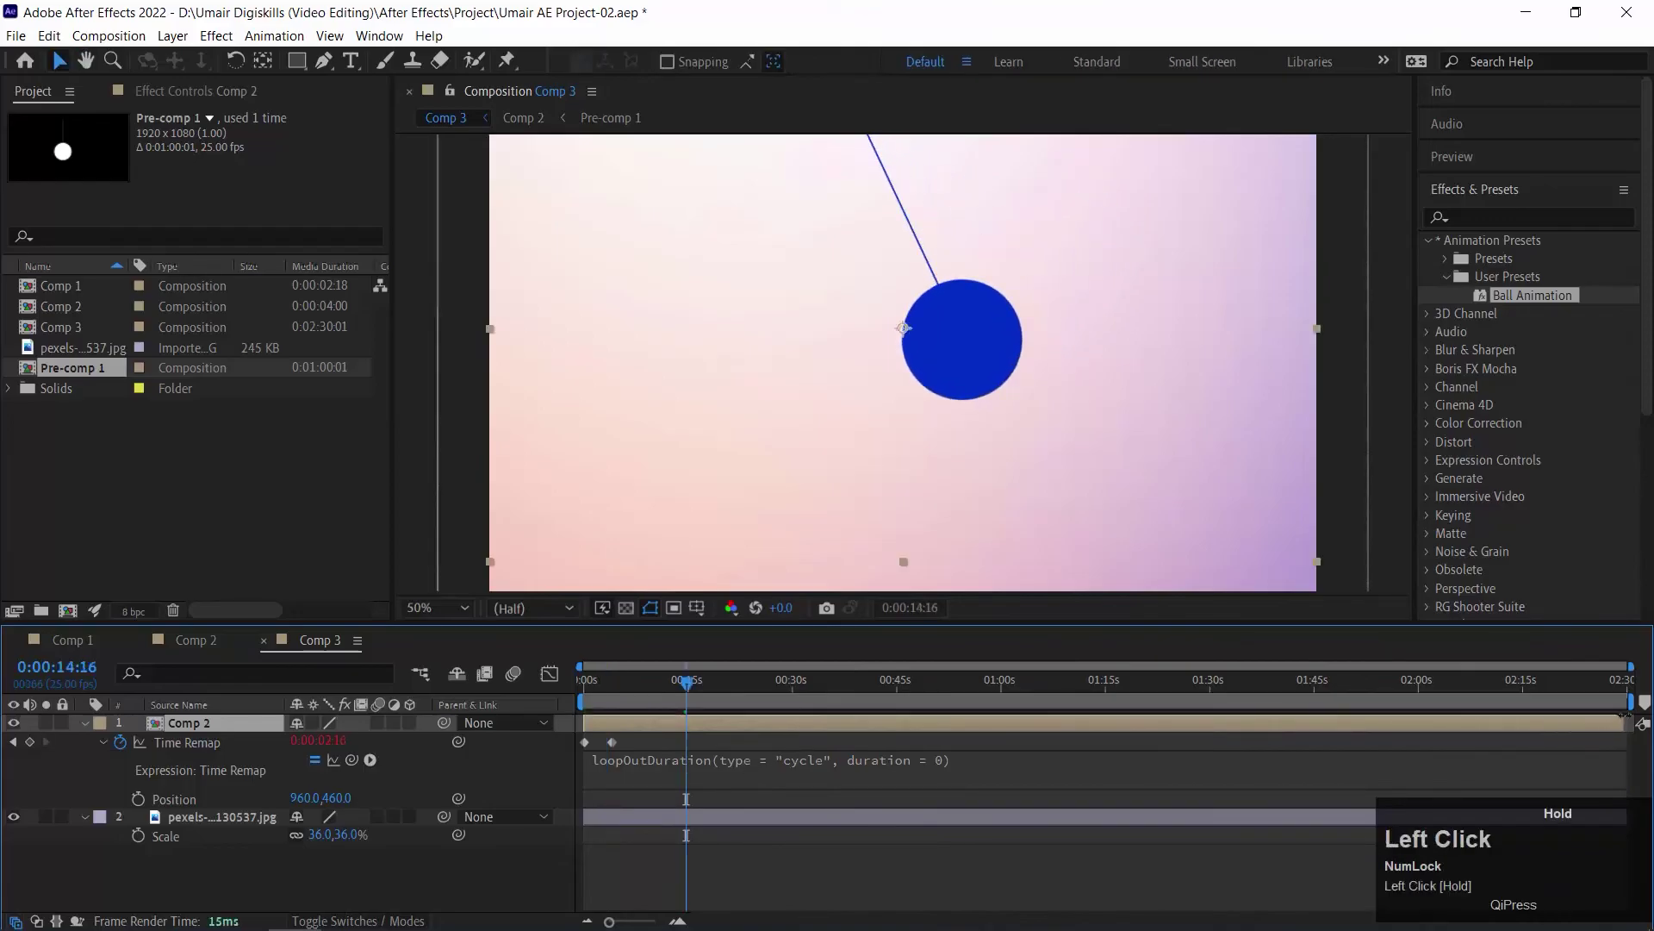
Step: Speed up the swing by moving the last Time Remap keyframe of Comp 2 to about 2 seconds
drag(638, 682, 602, 719)
key(=)
key(=)
key(=)
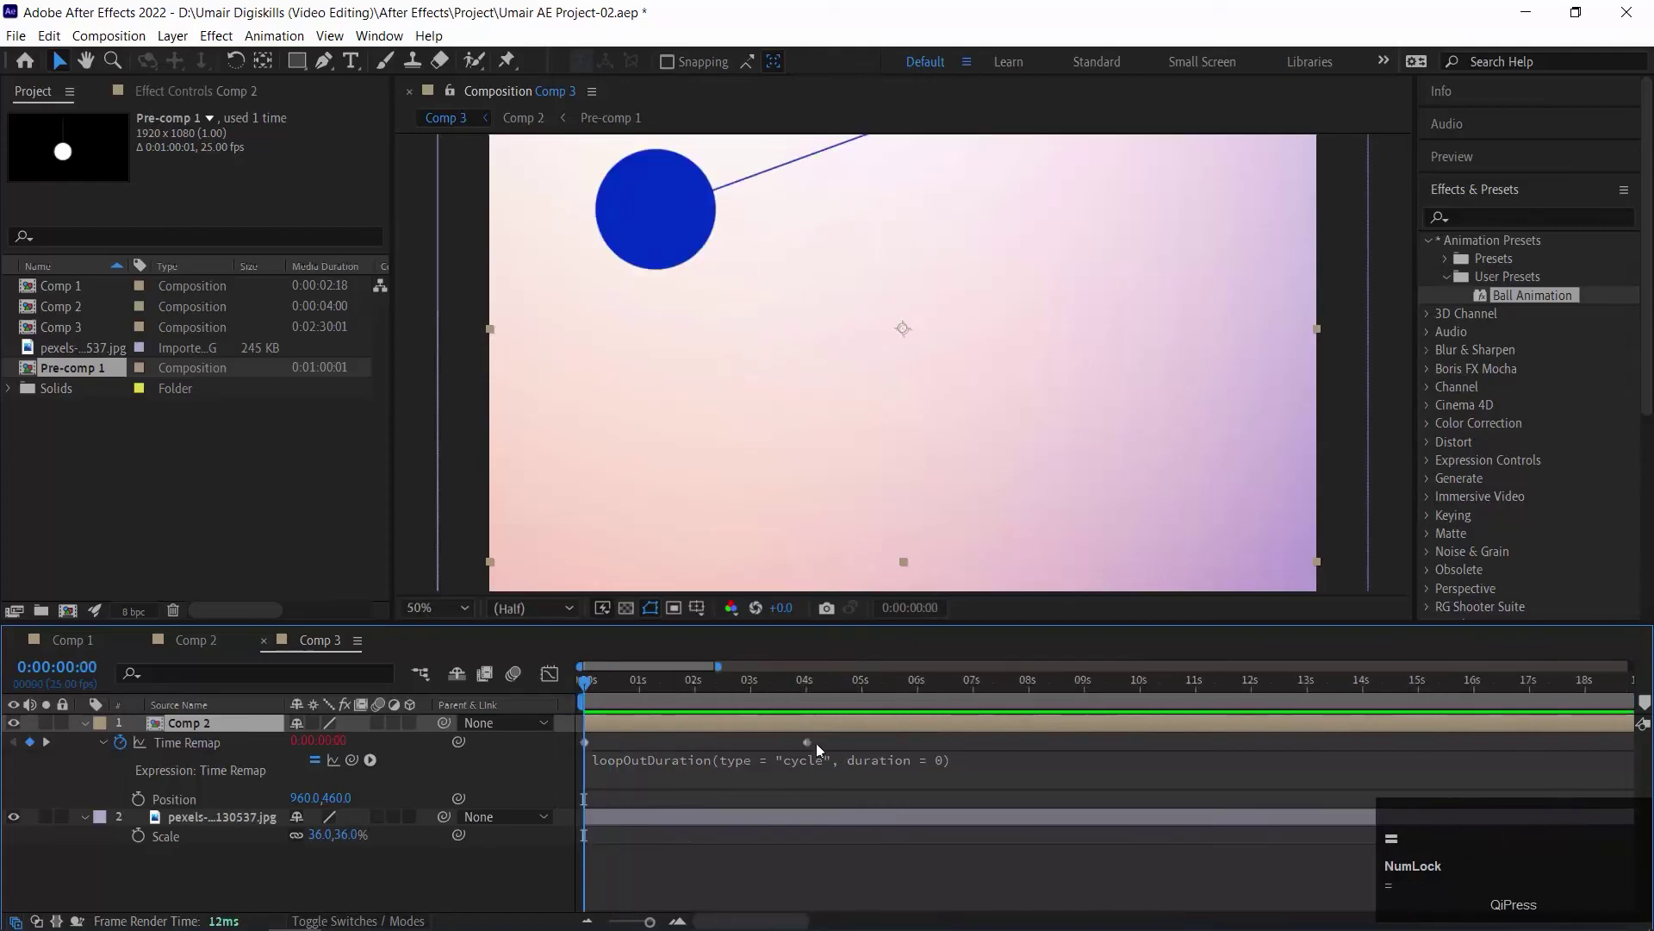
drag(672, 745, 701, 691)
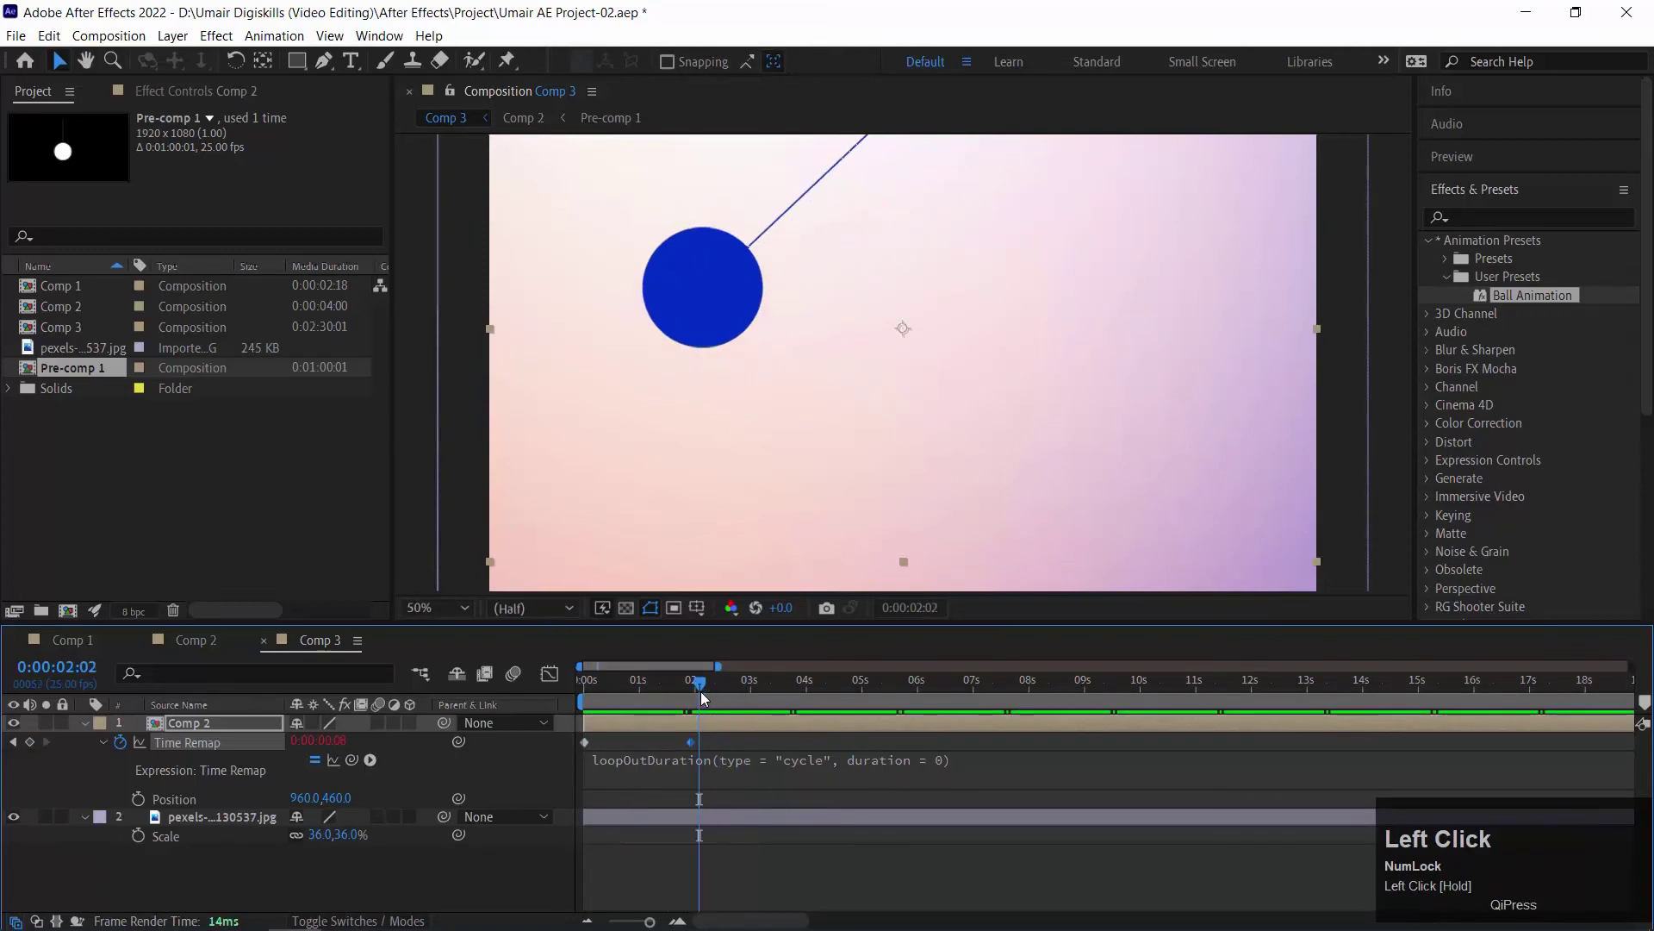
Step: Preview the faster looping swing in Comp 3 and check it along the extended timeline
key(space)
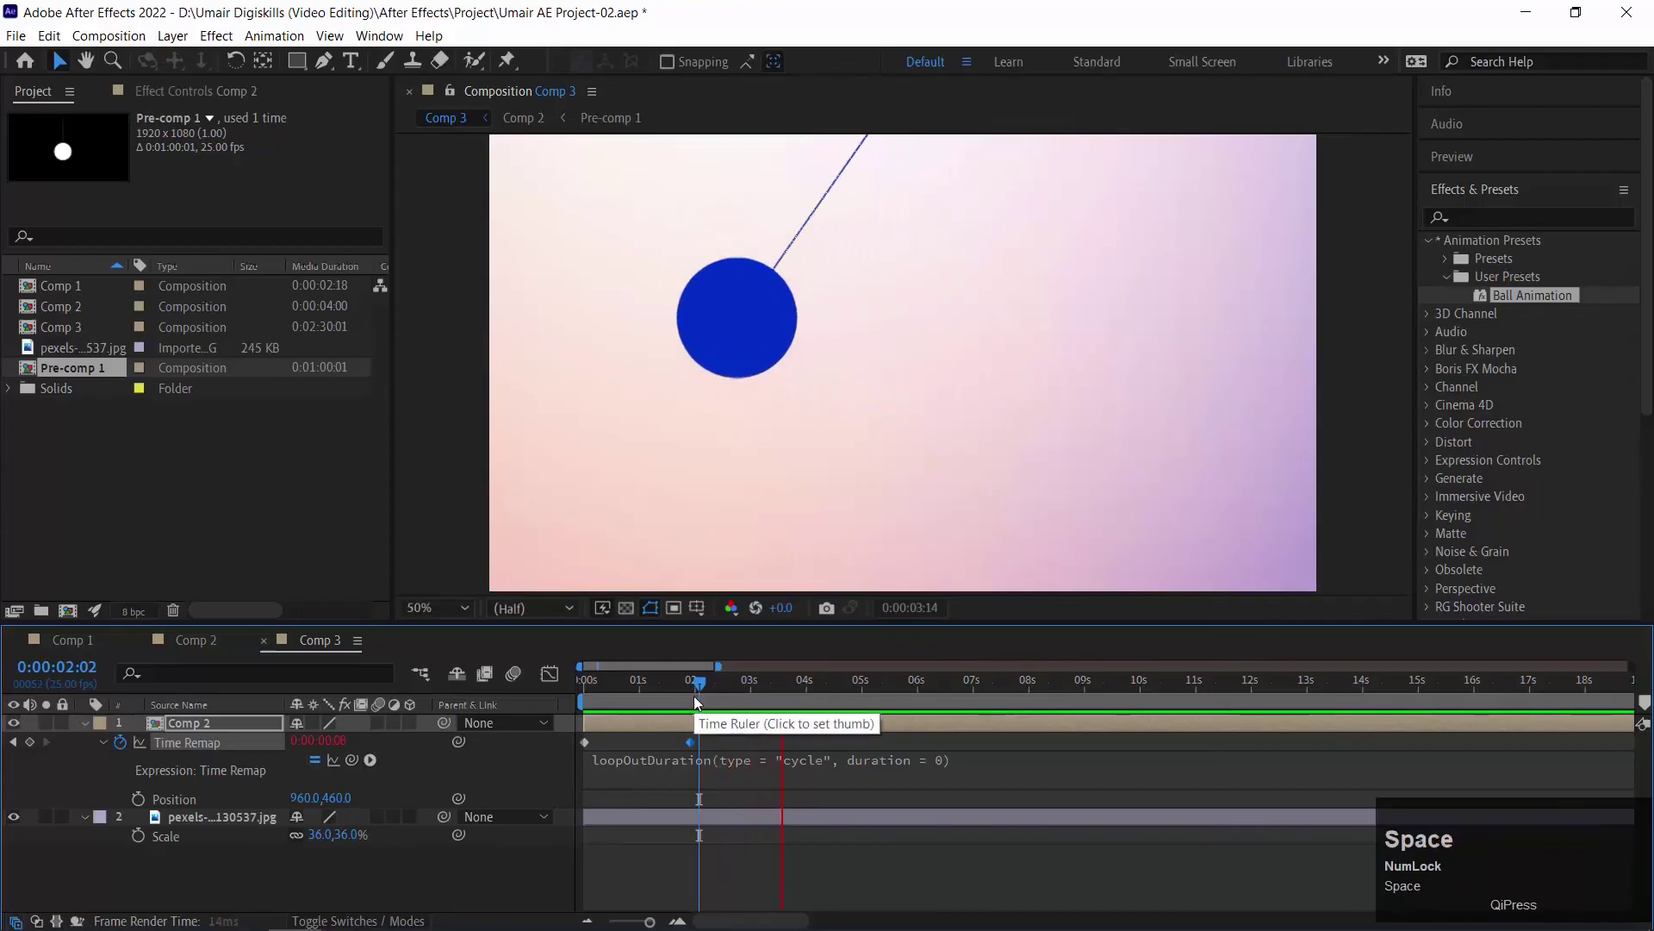
key(minus)
key(minus)
key(minus)
key(minus)
key(minus)
key(minus)
key(minus)
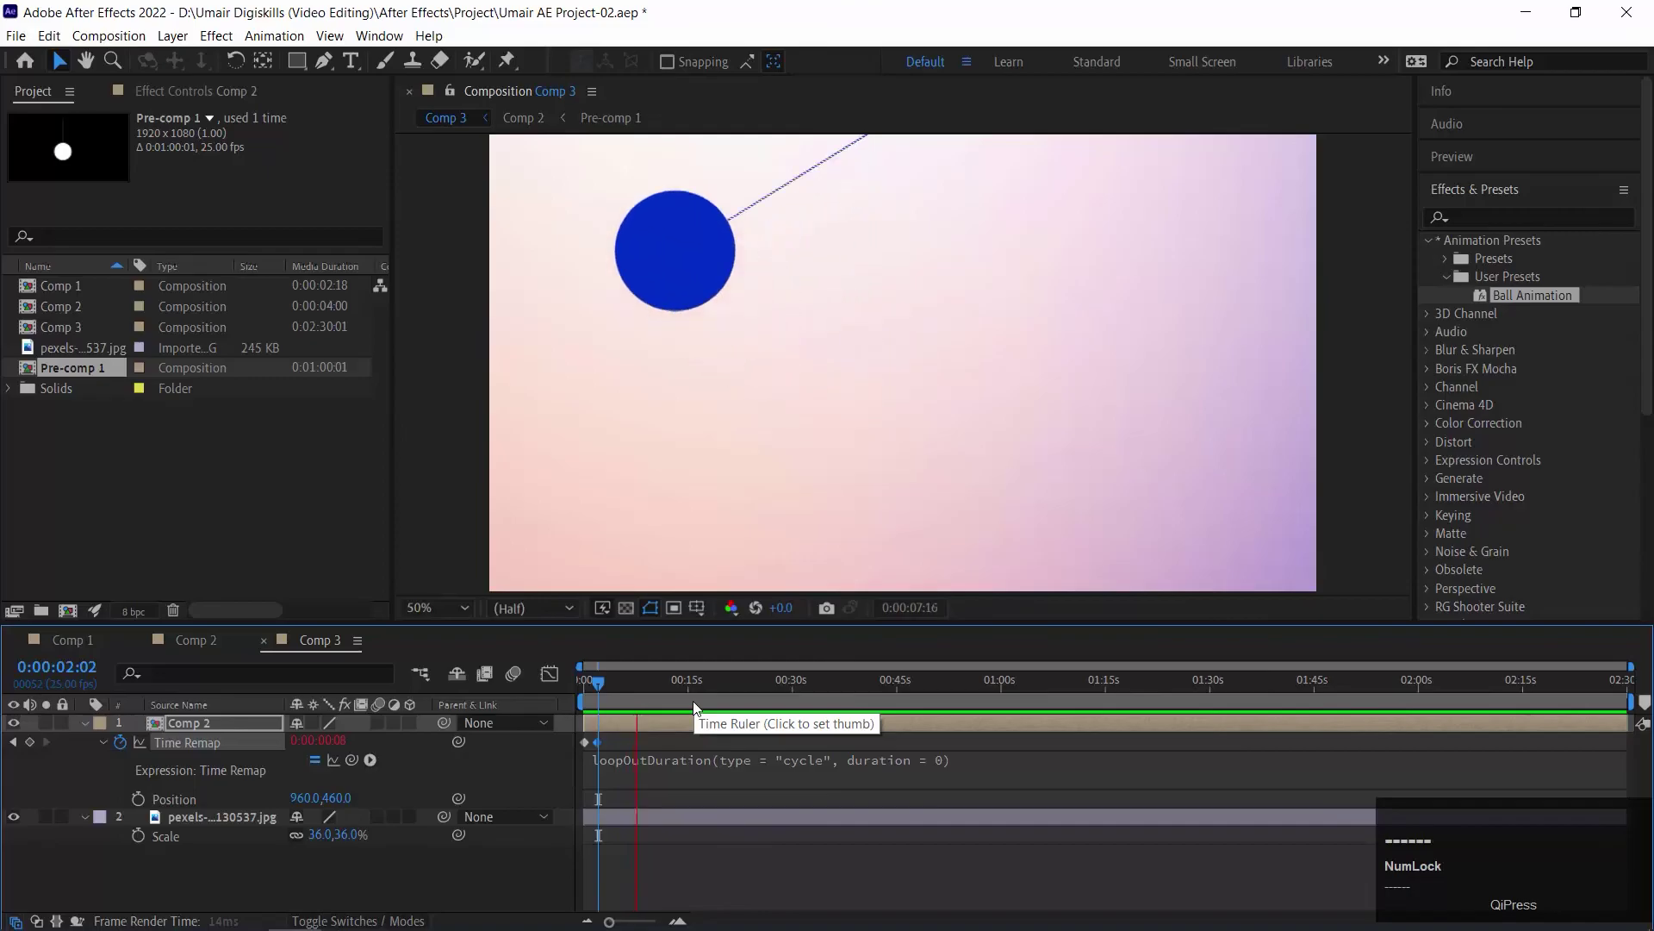
key(equal)
key(equal)
key(equal)
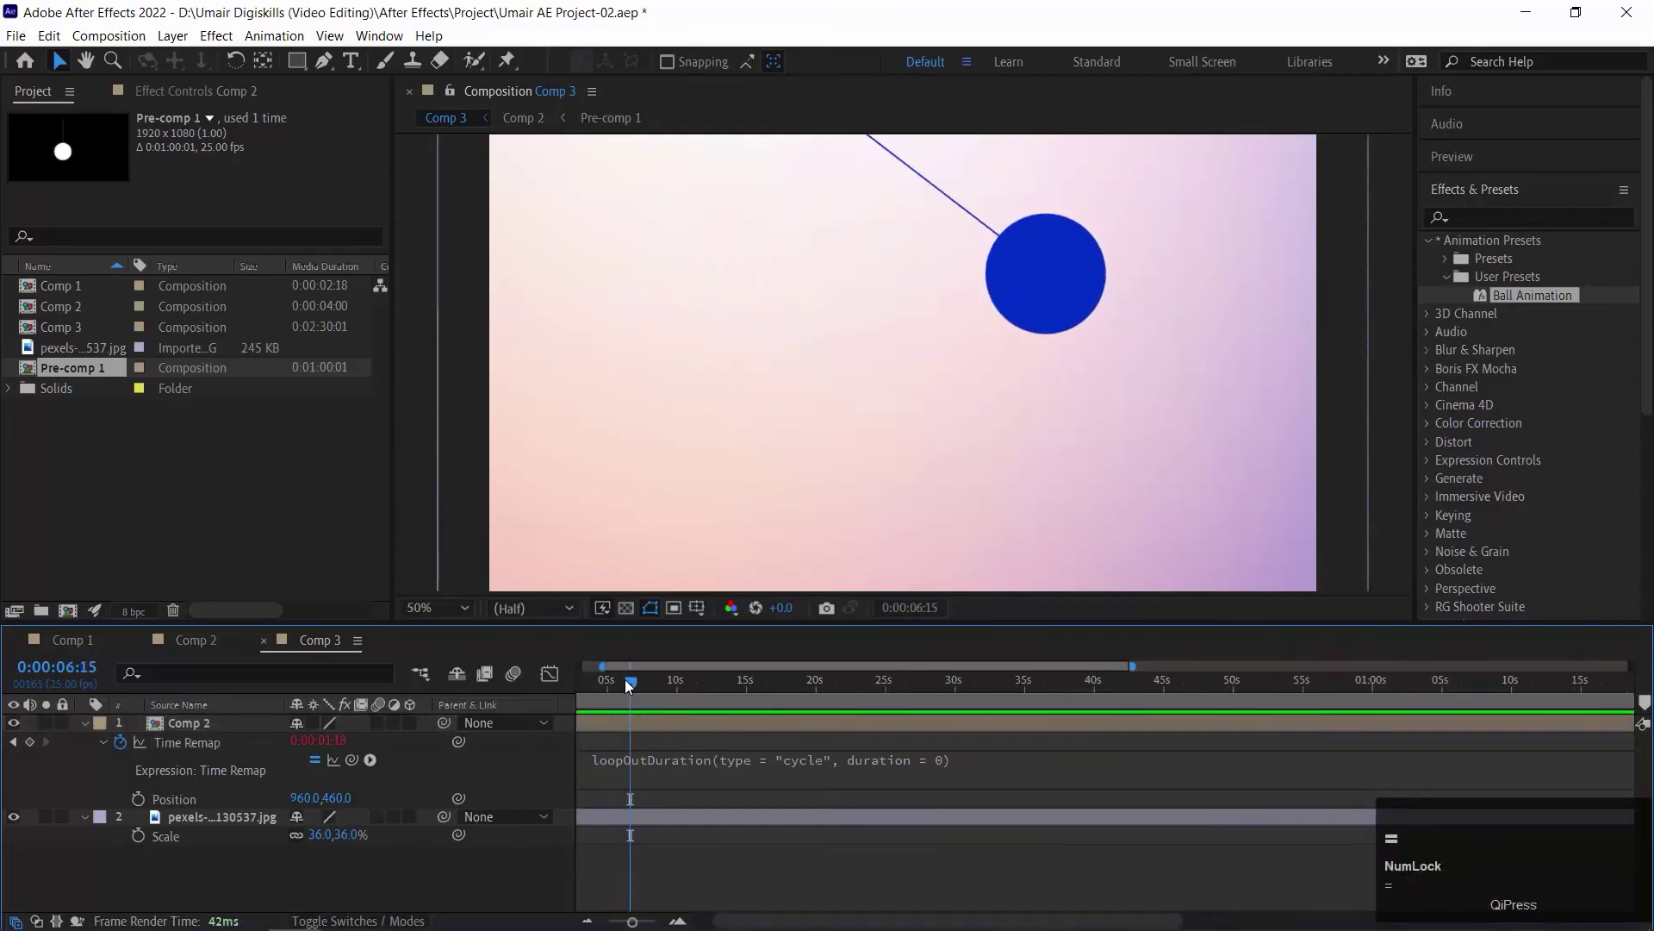
Step: Preview the looping swing in Comp 3 from about 6 seconds and again from about 16 seconds
click(612, 677)
key(space)
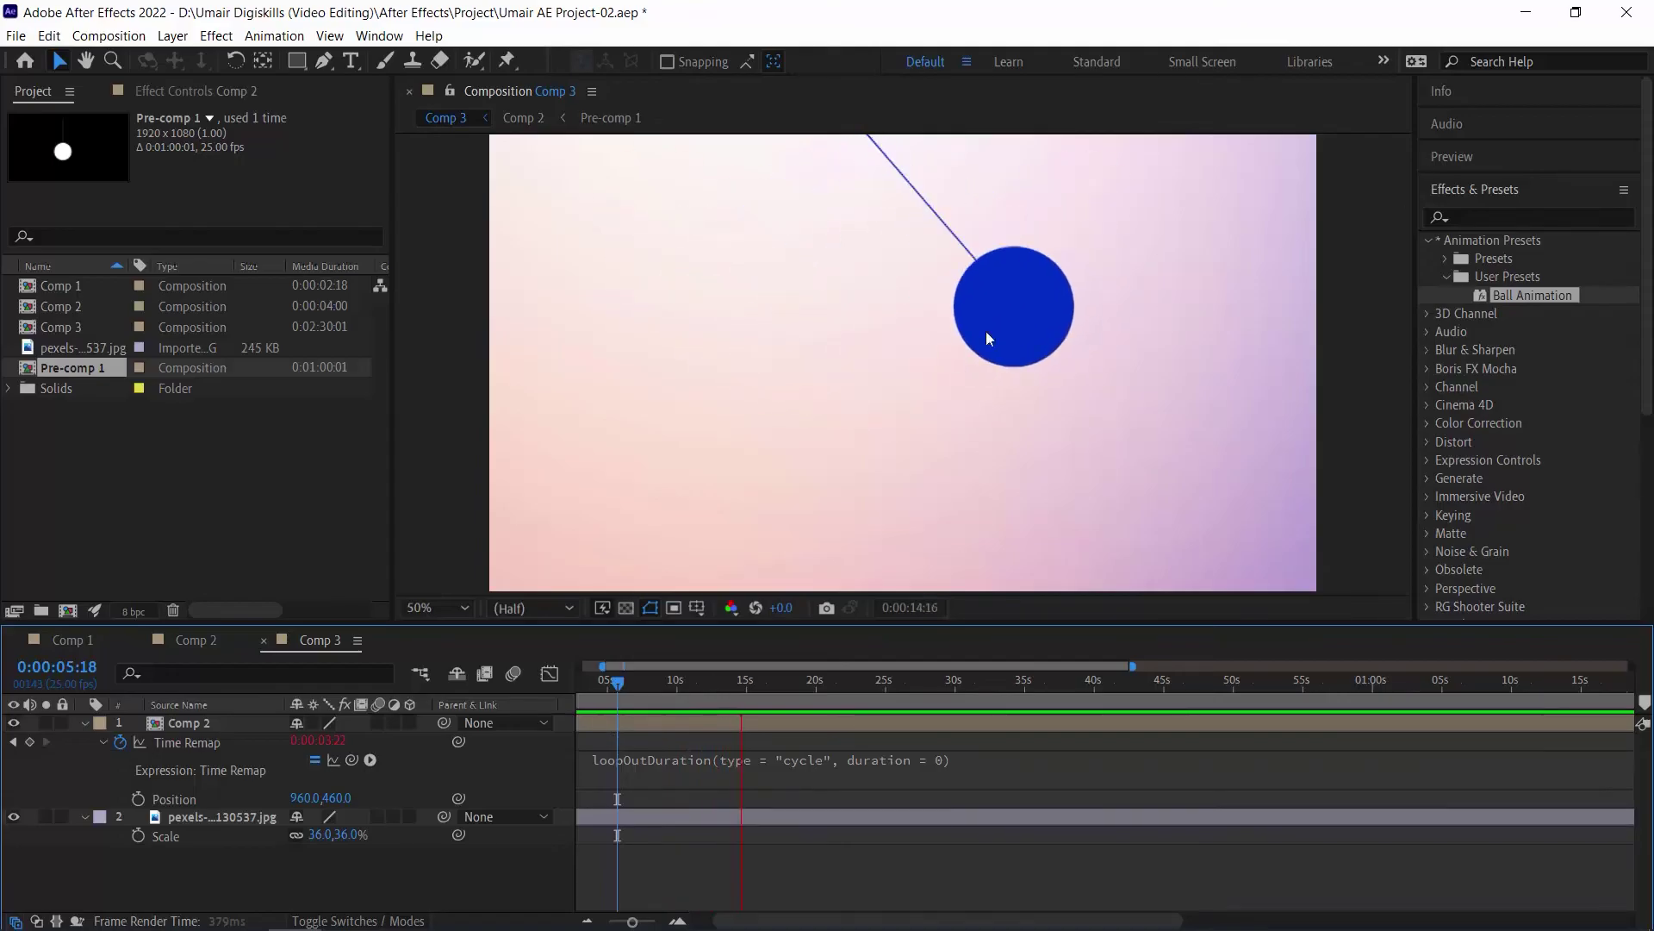
key(space)
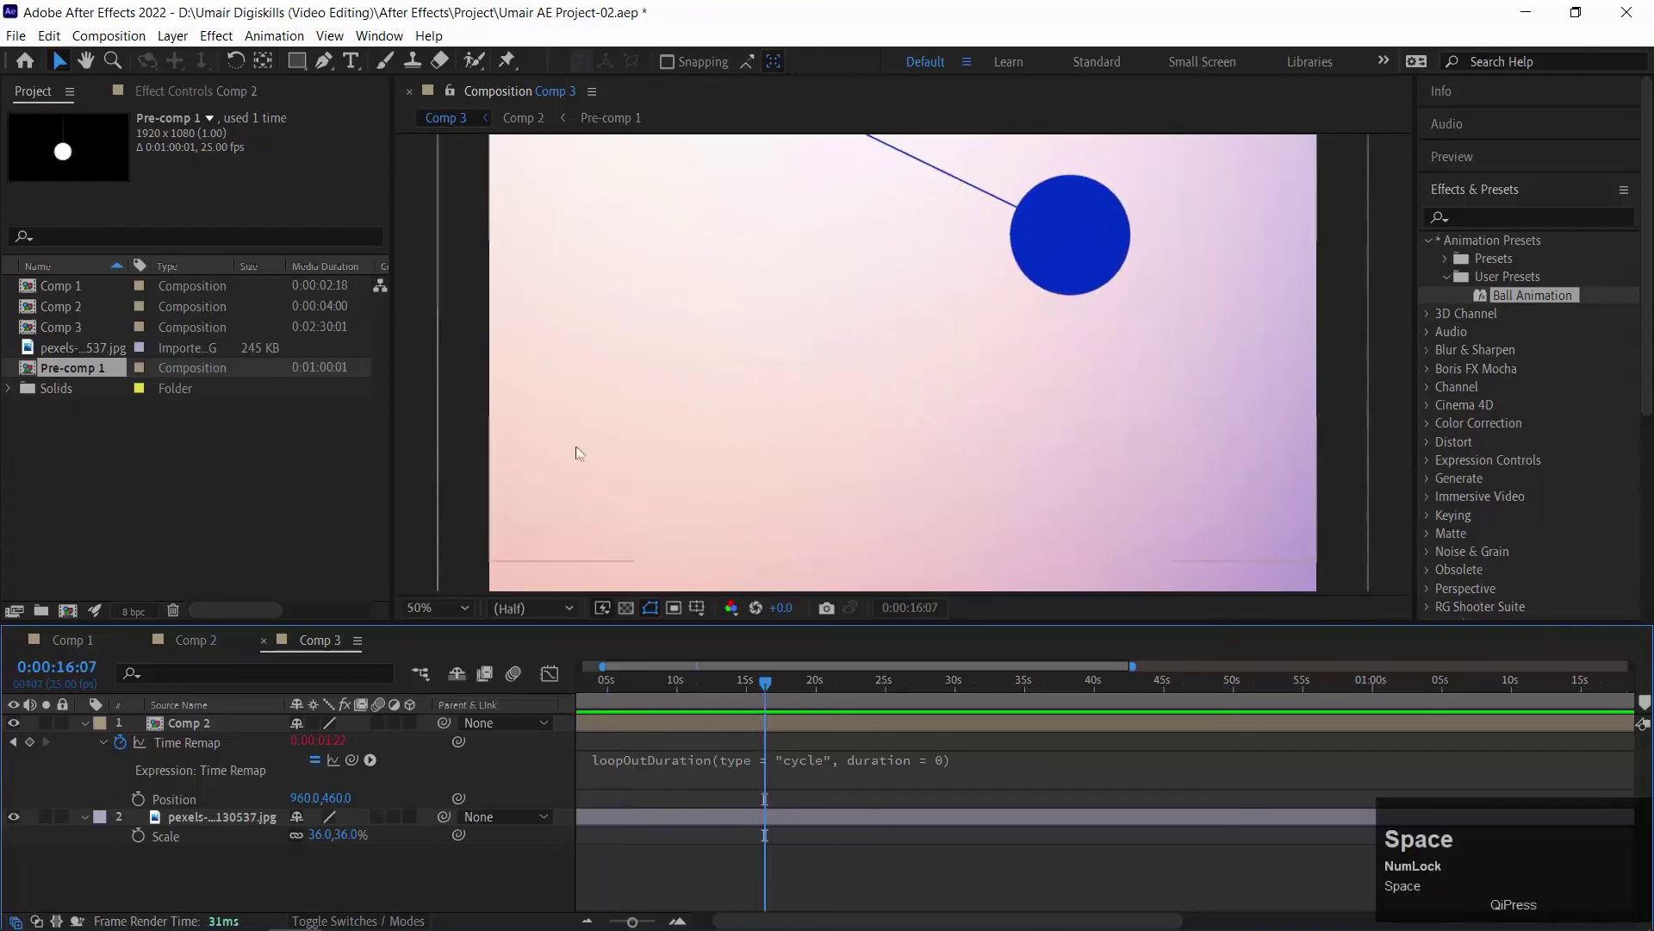
key(space)
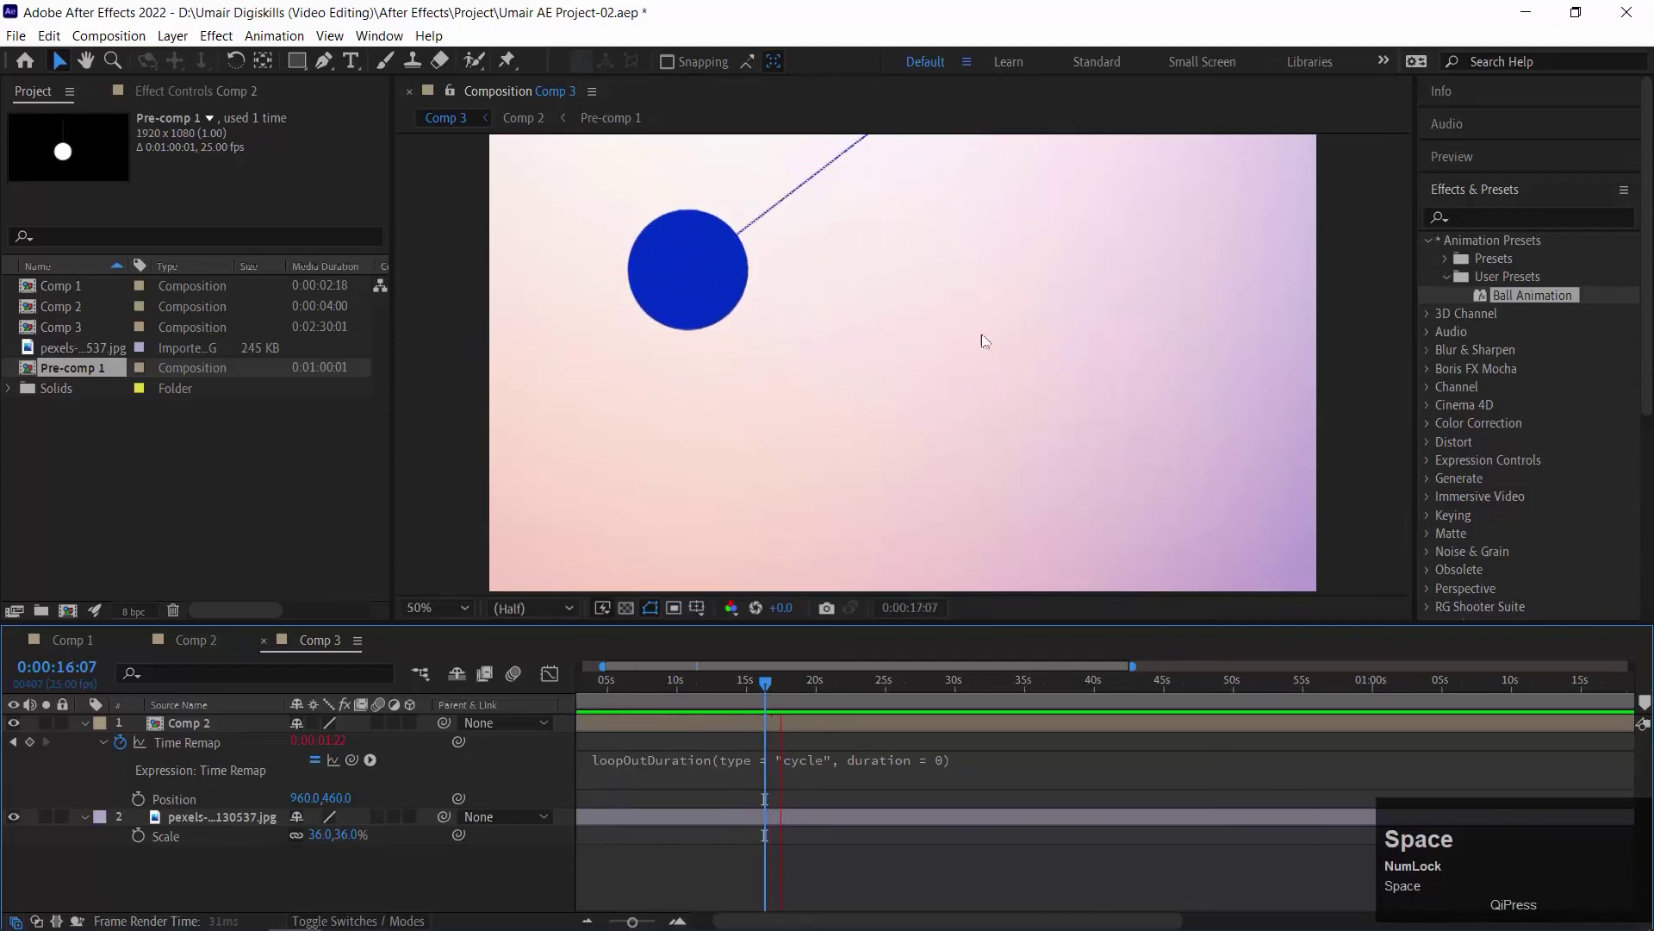
Step: Apply Easy Ease to all three Rotation keyframes of the Pre-comp 1 layer in Comp 2
click(169, 642)
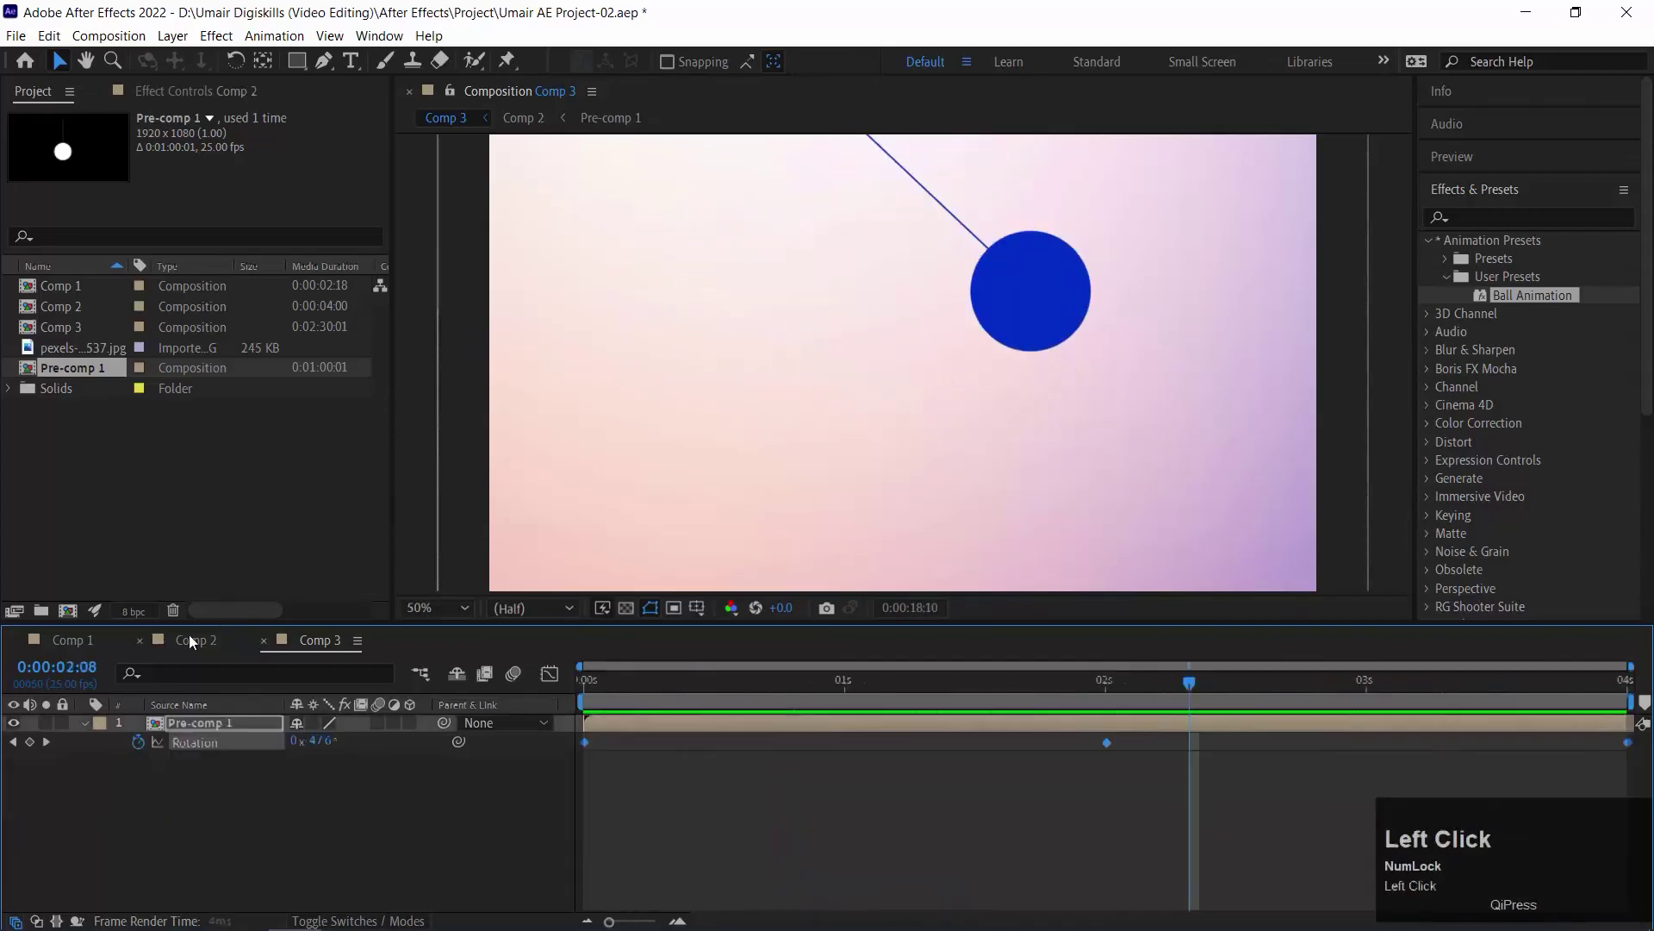
drag(581, 760, 1635, 764)
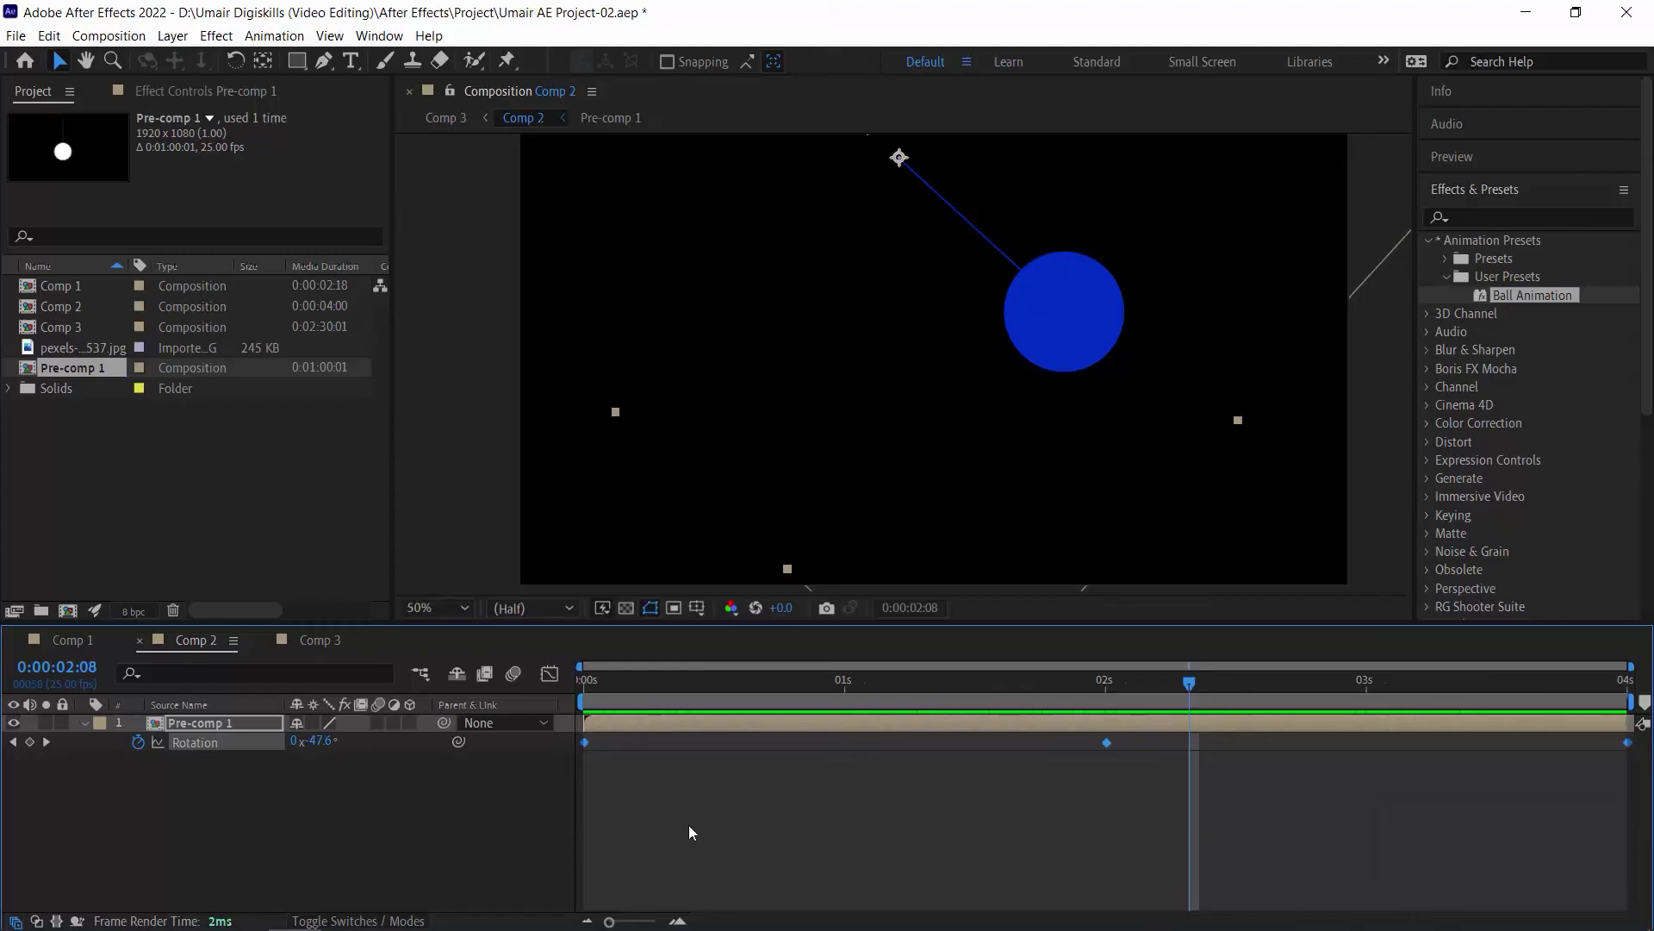
right_click(586, 743)
mouse_move(818, 741)
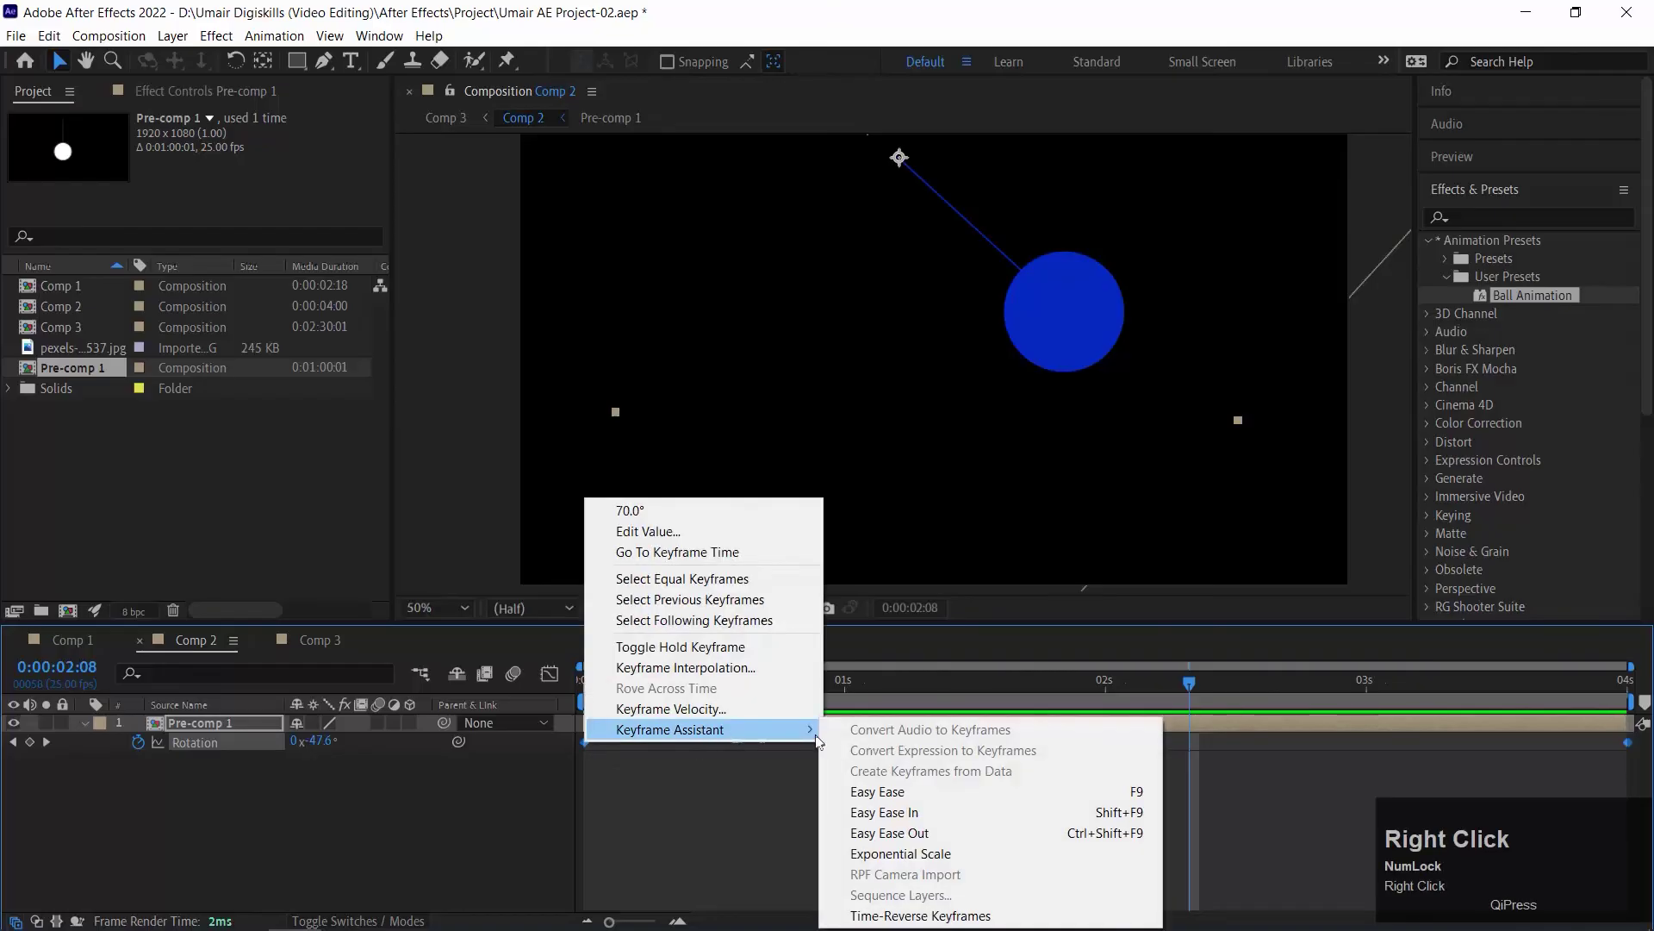
click(980, 794)
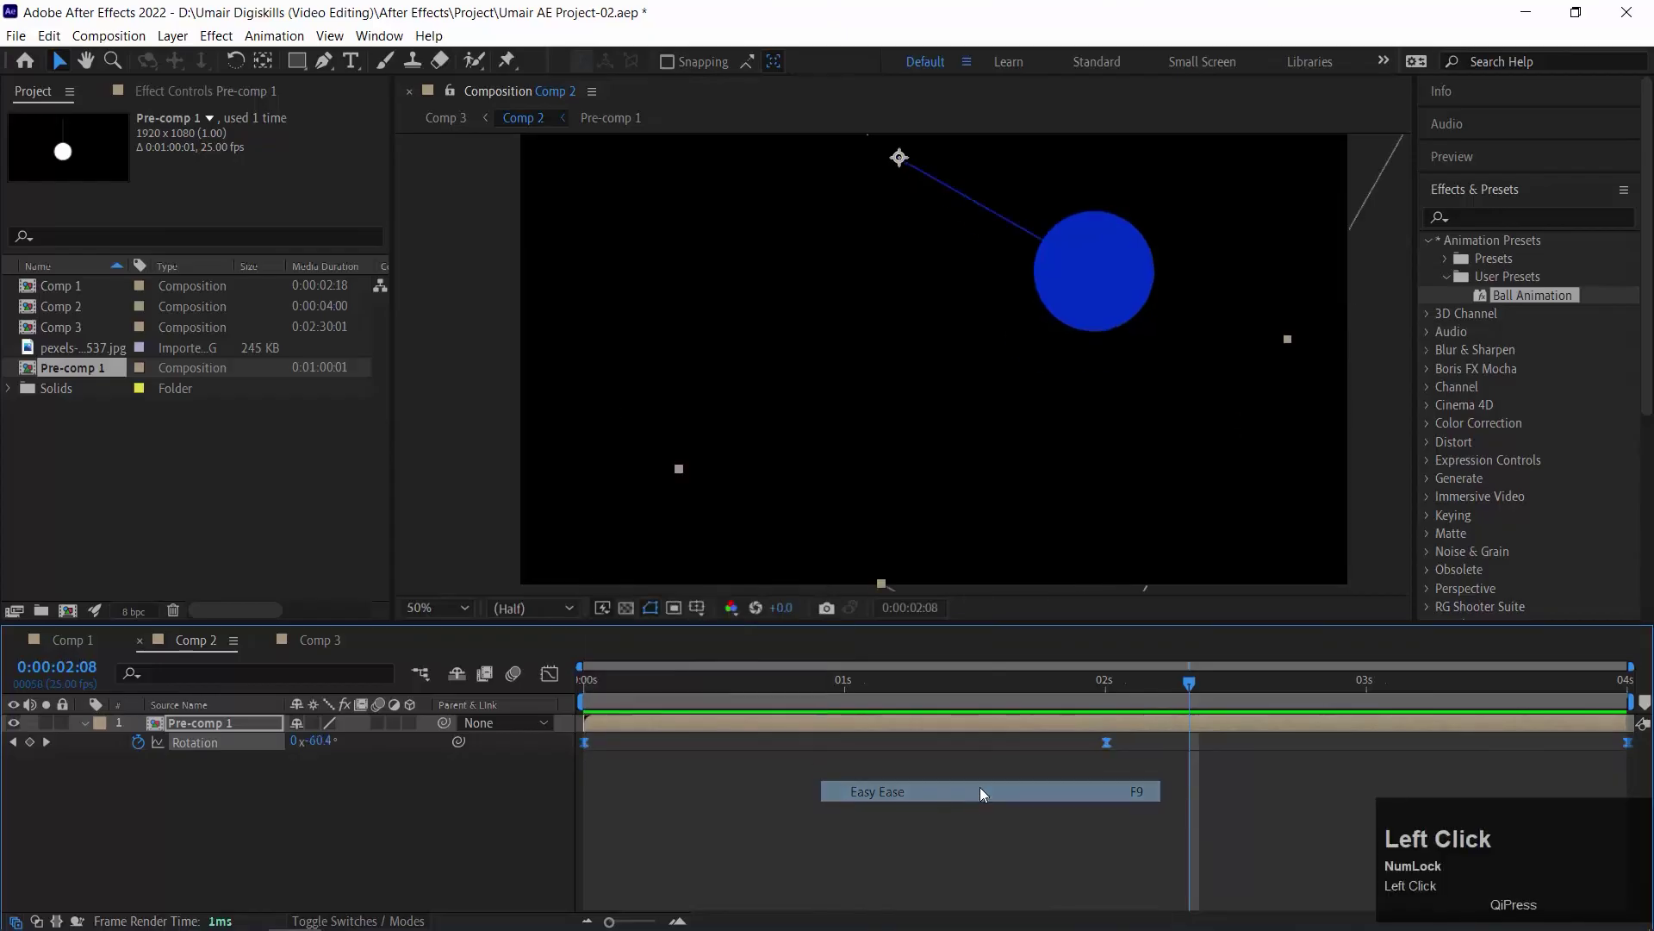
Step: Preview the eased pendulum swing in Comp 3 from the start of the timeline
click(308, 645)
drag(715, 690, 551, 694)
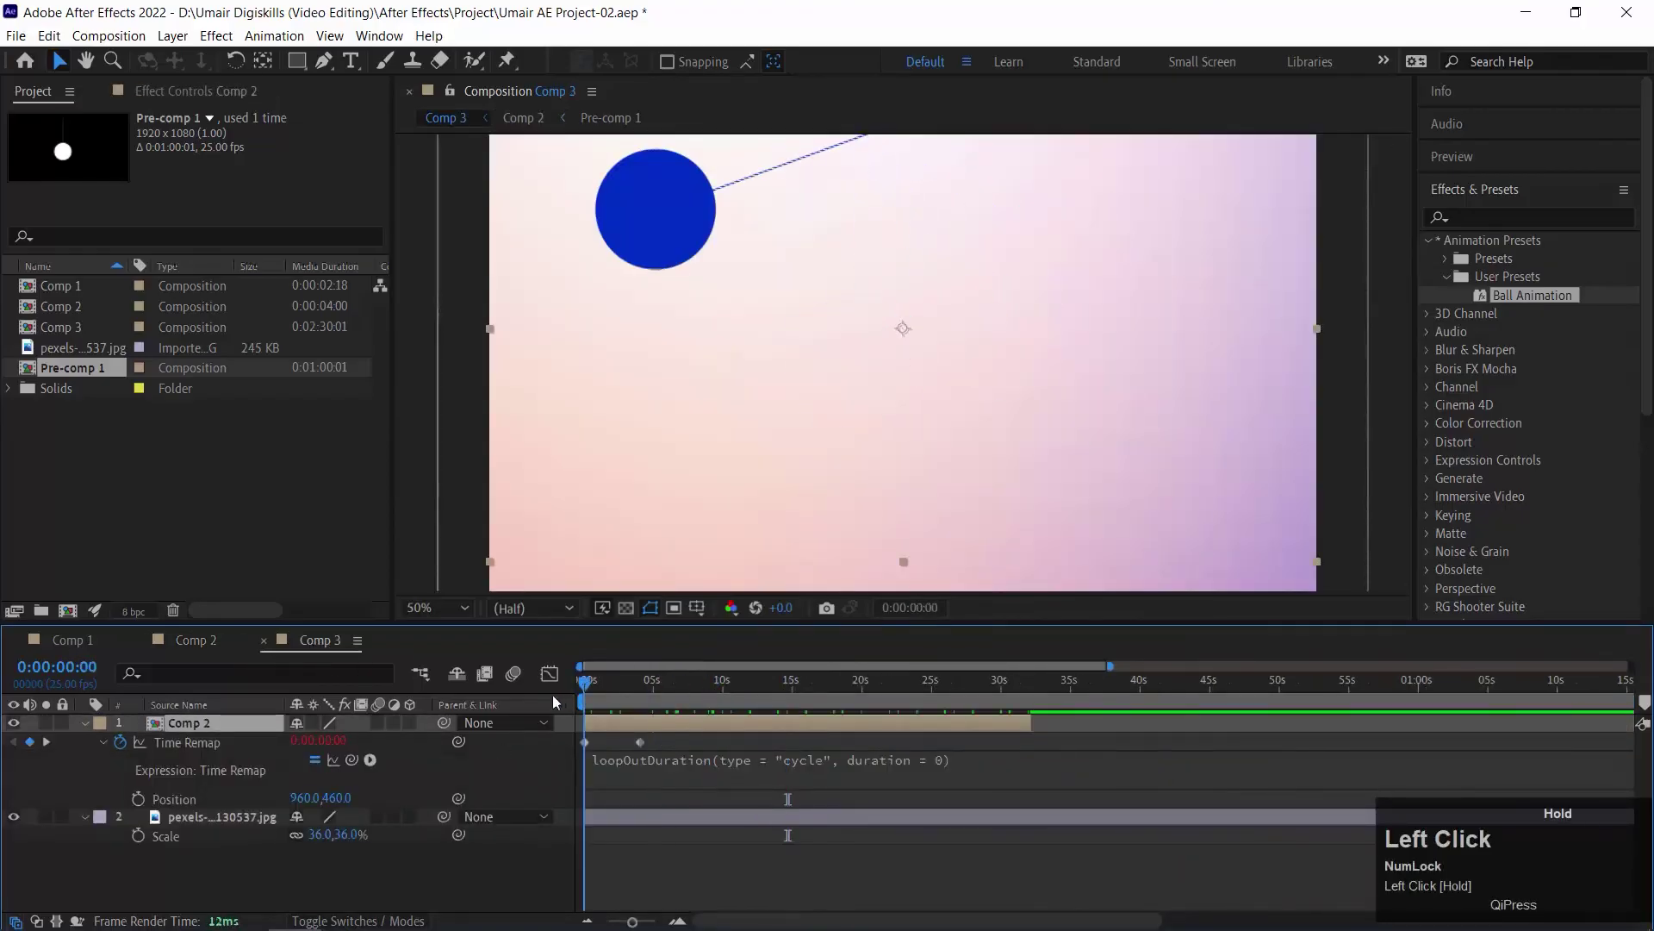
key(space)
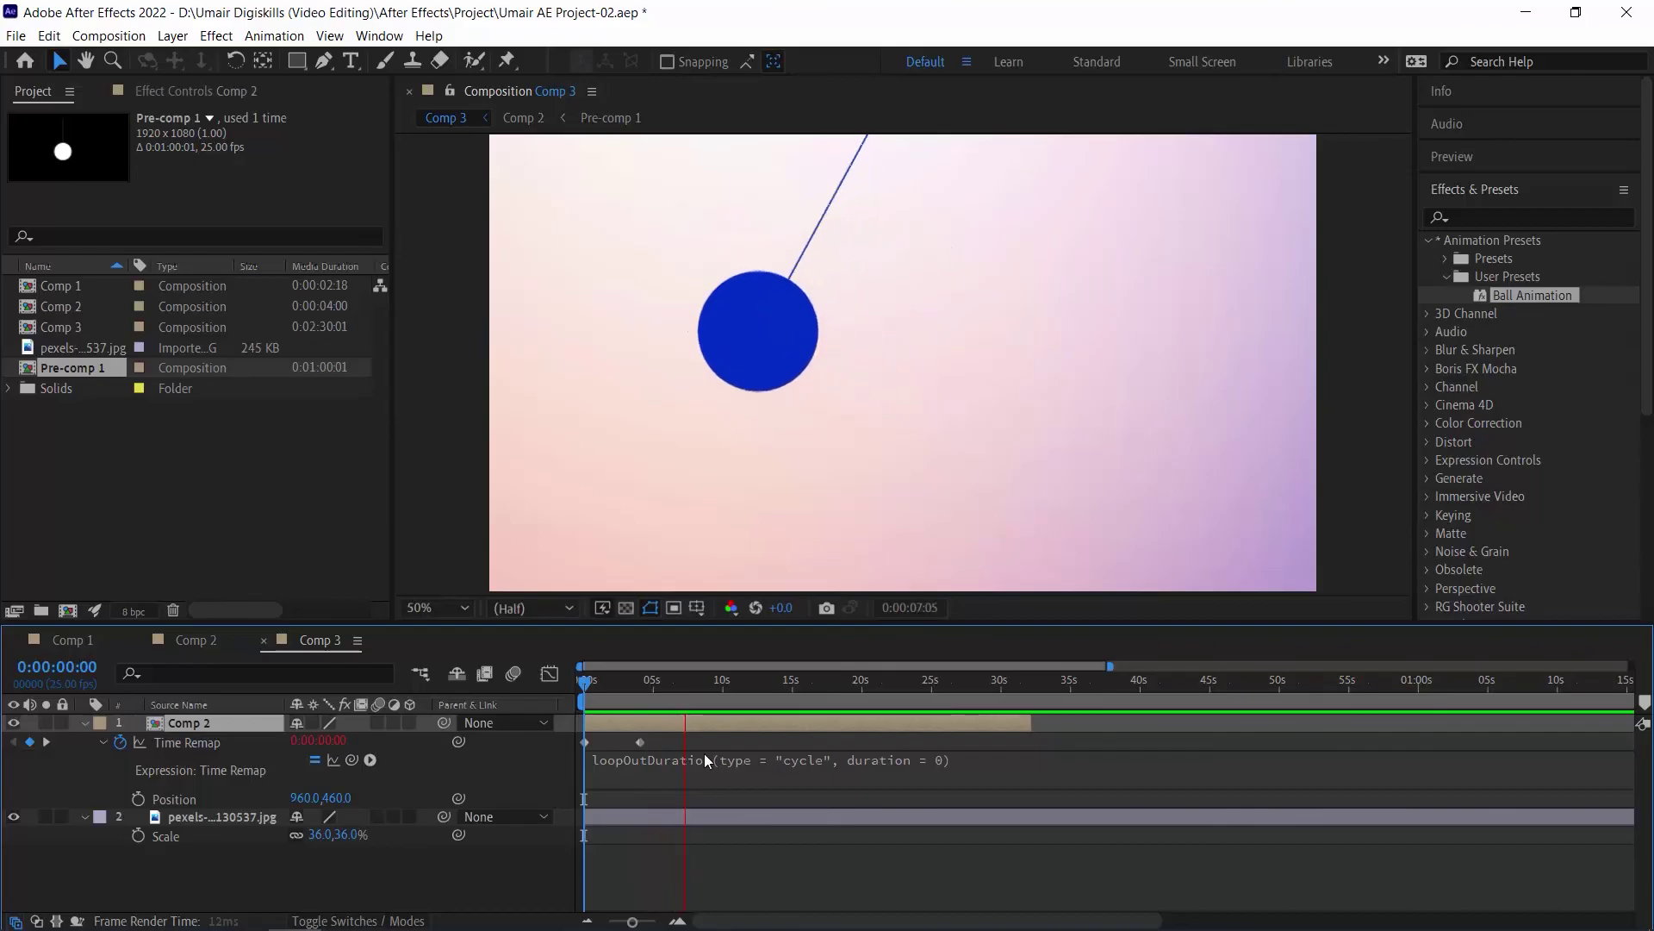
key(space)
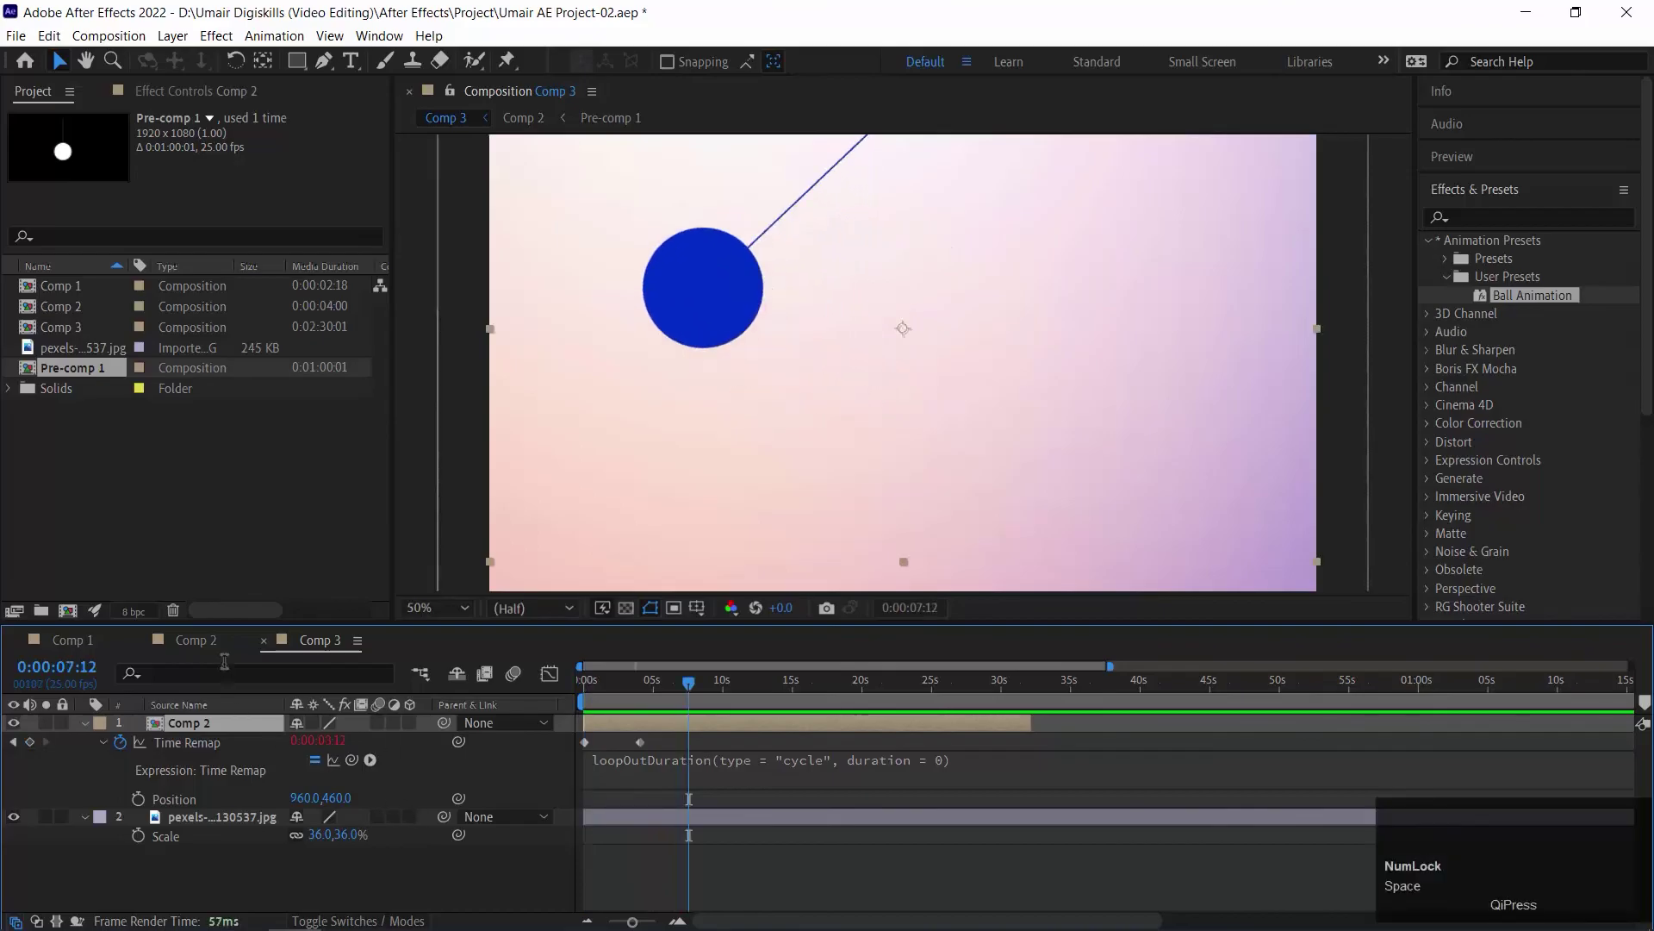
Step: Enable motion blur for the Pre-comp 1 layer and for Comp 2 as a whole
click(188, 638)
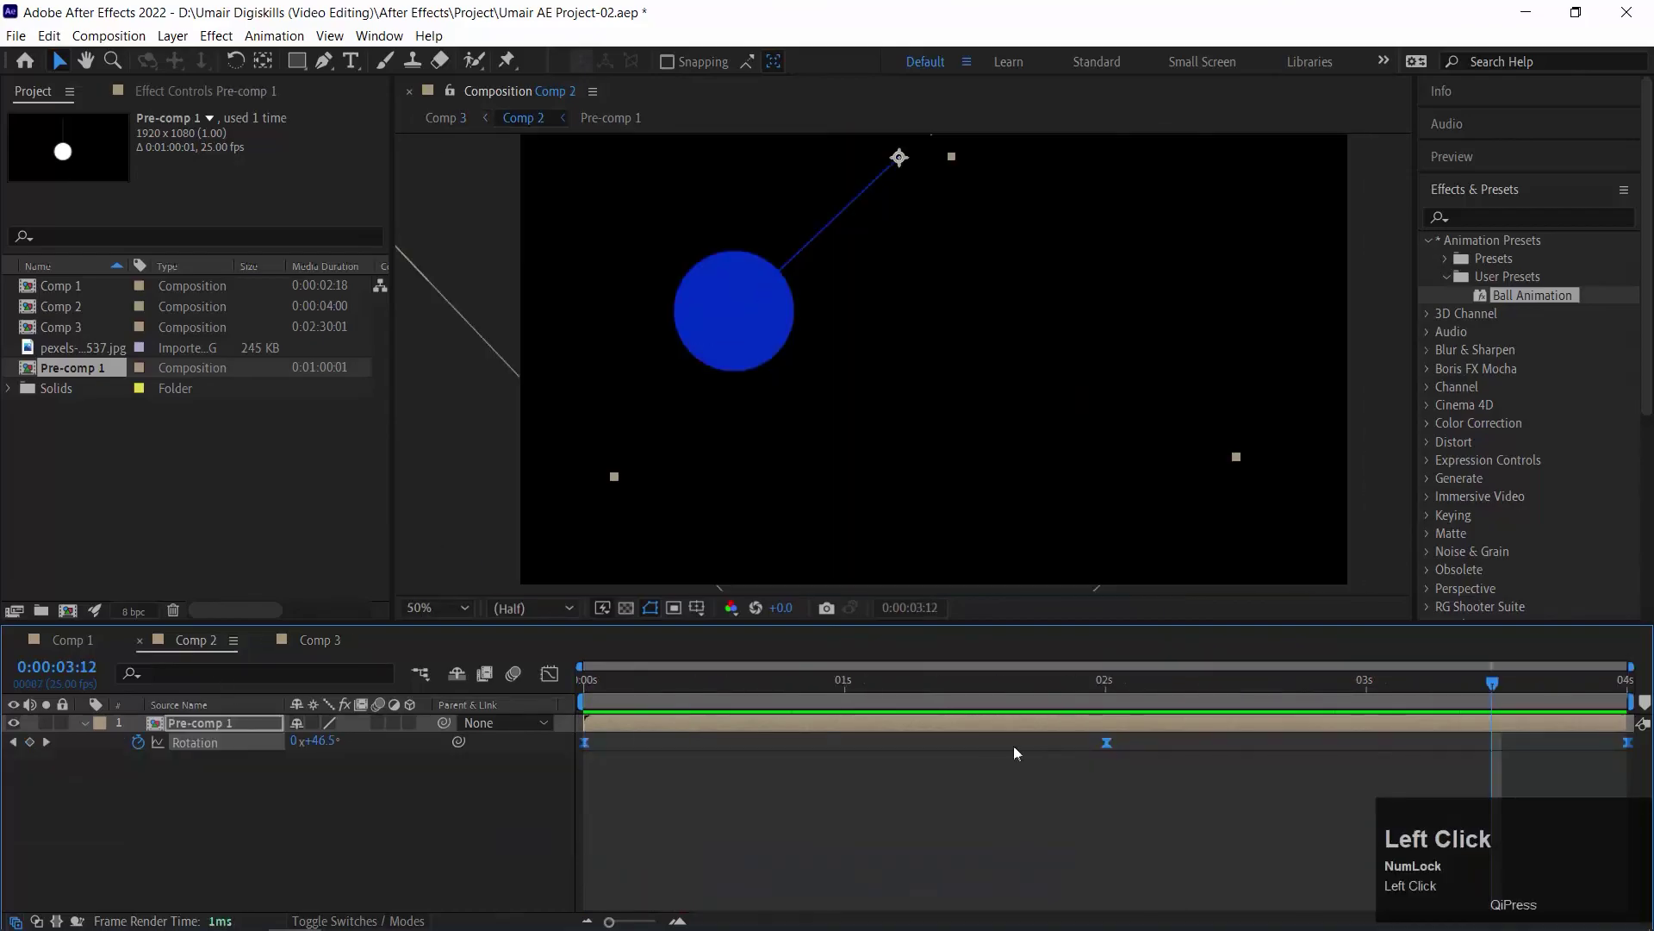
click(379, 722)
click(514, 673)
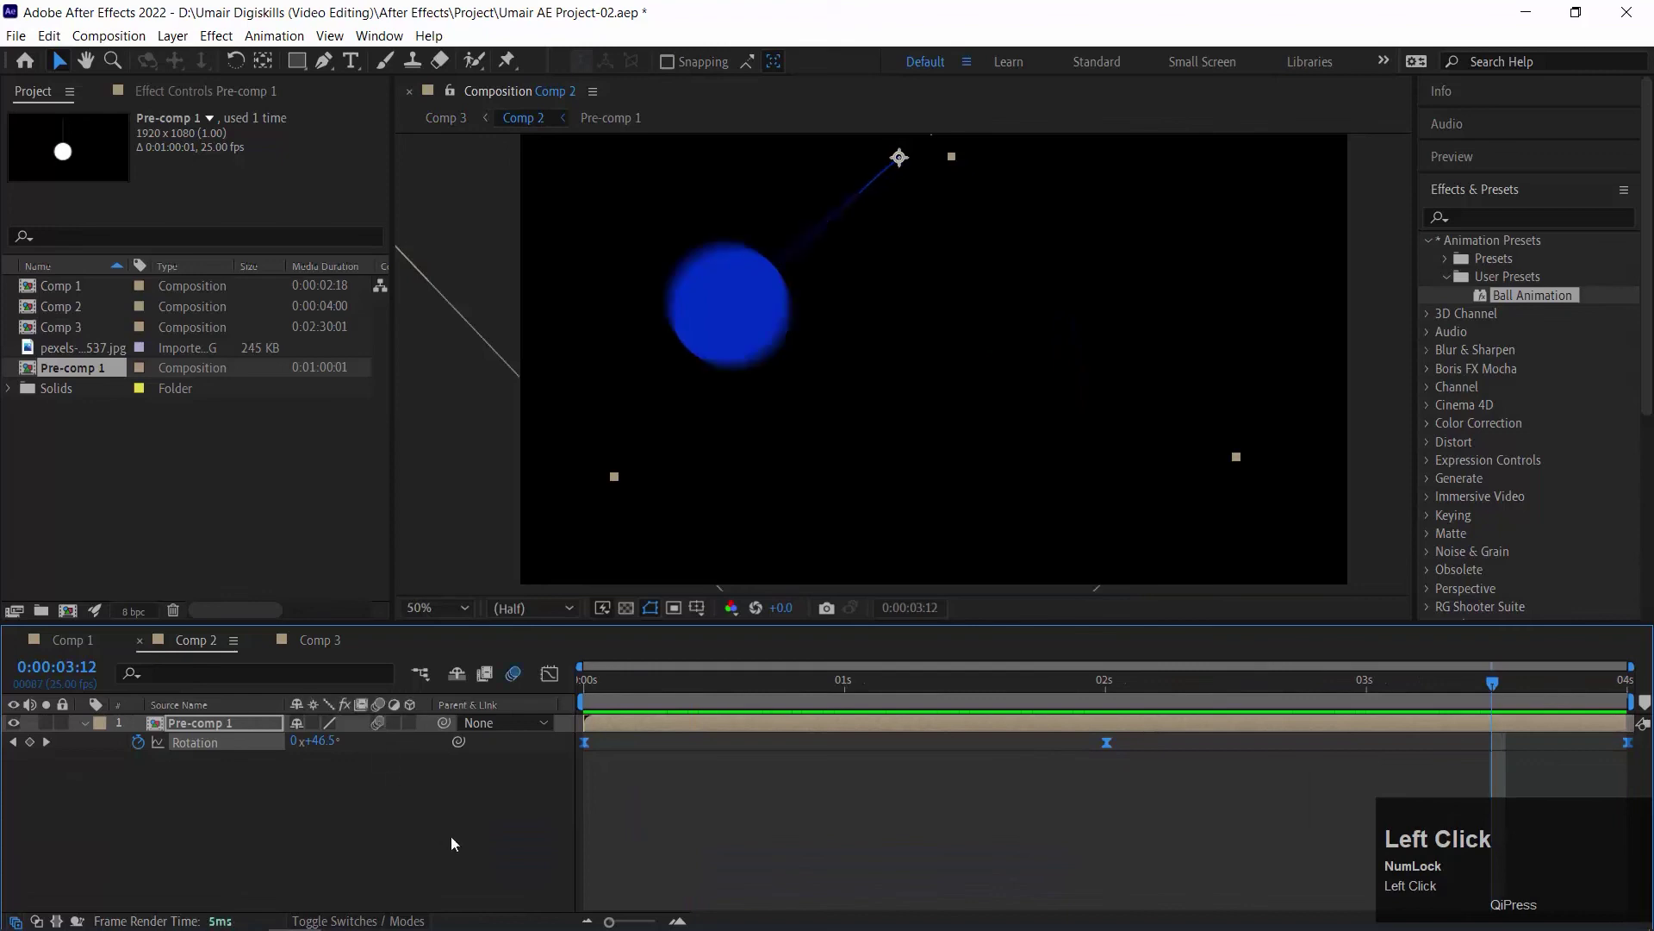
Step: Preview the motion-blurred swing in Comp 3 from the start of the timeline
click(324, 645)
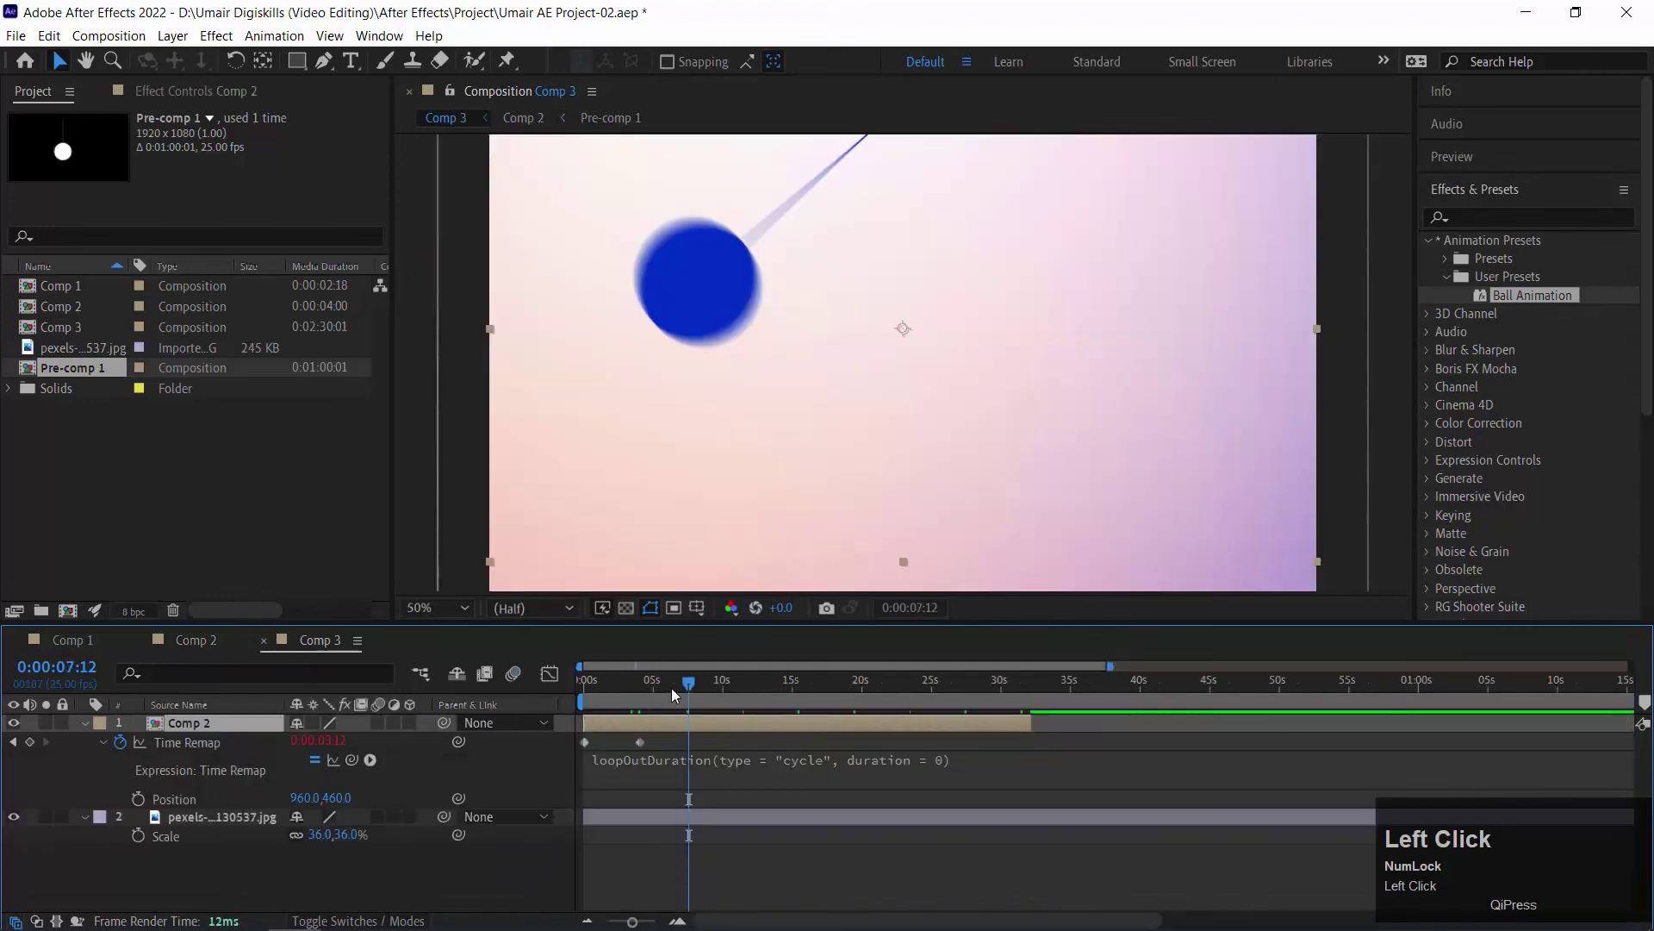
click(586, 680)
key(space)
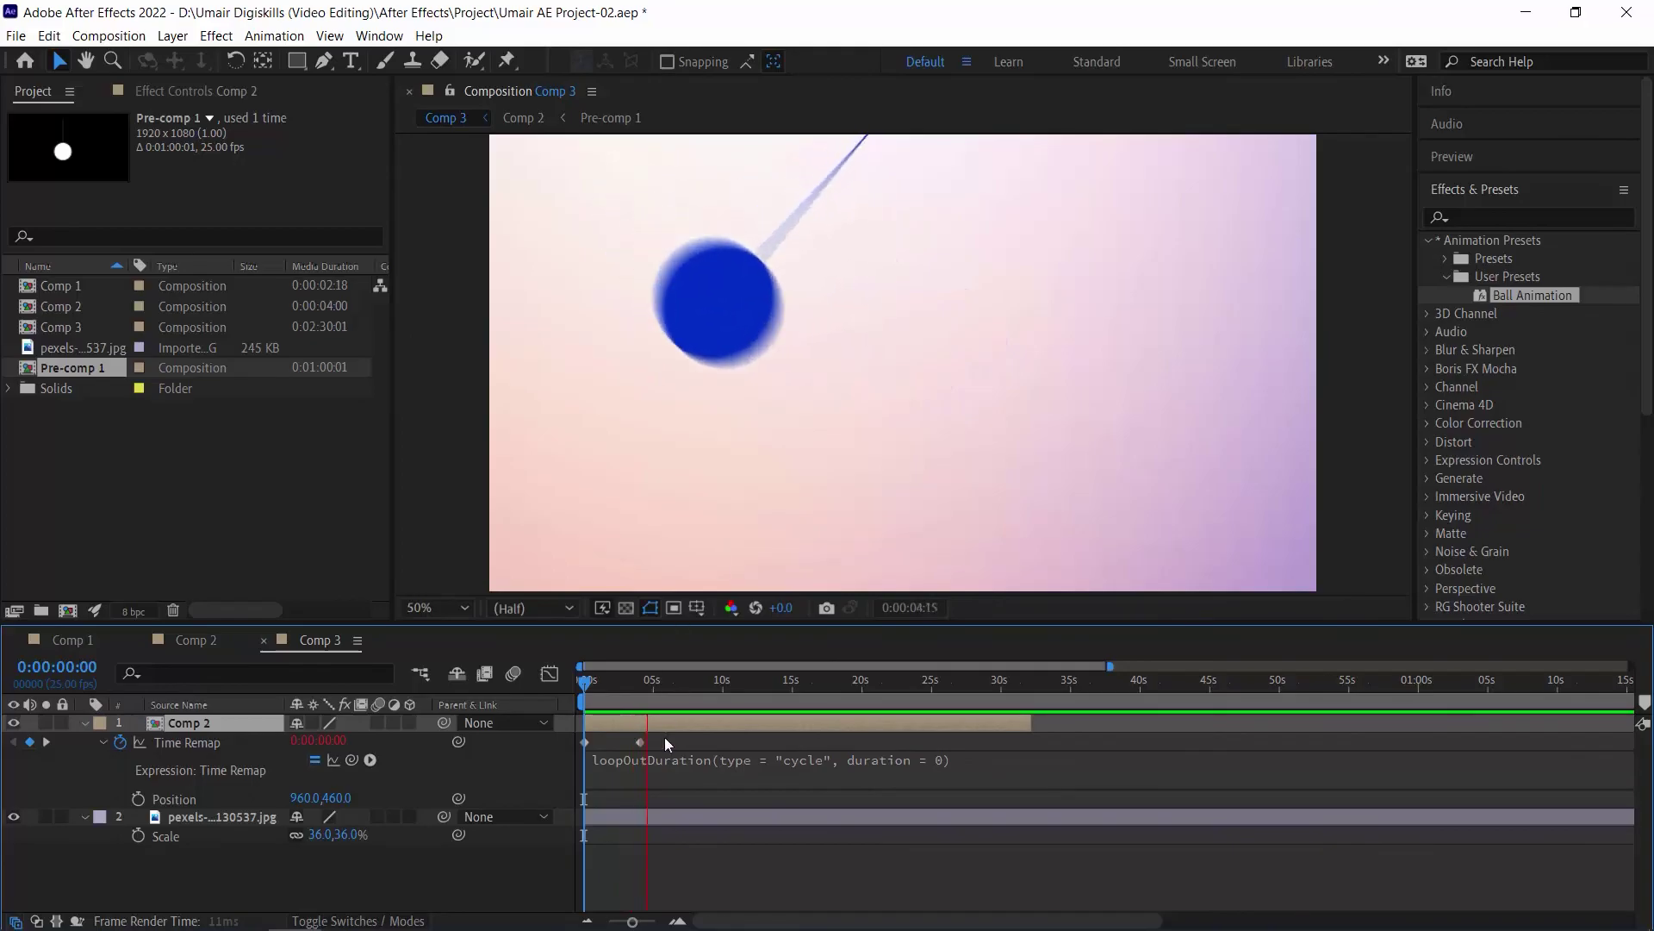
key(space)
Step: Move the last Time Remap keyframe of Comp 2 to about 2 seconds and preview the faster blurred swing
drag(640, 742, 609, 746)
key(space)
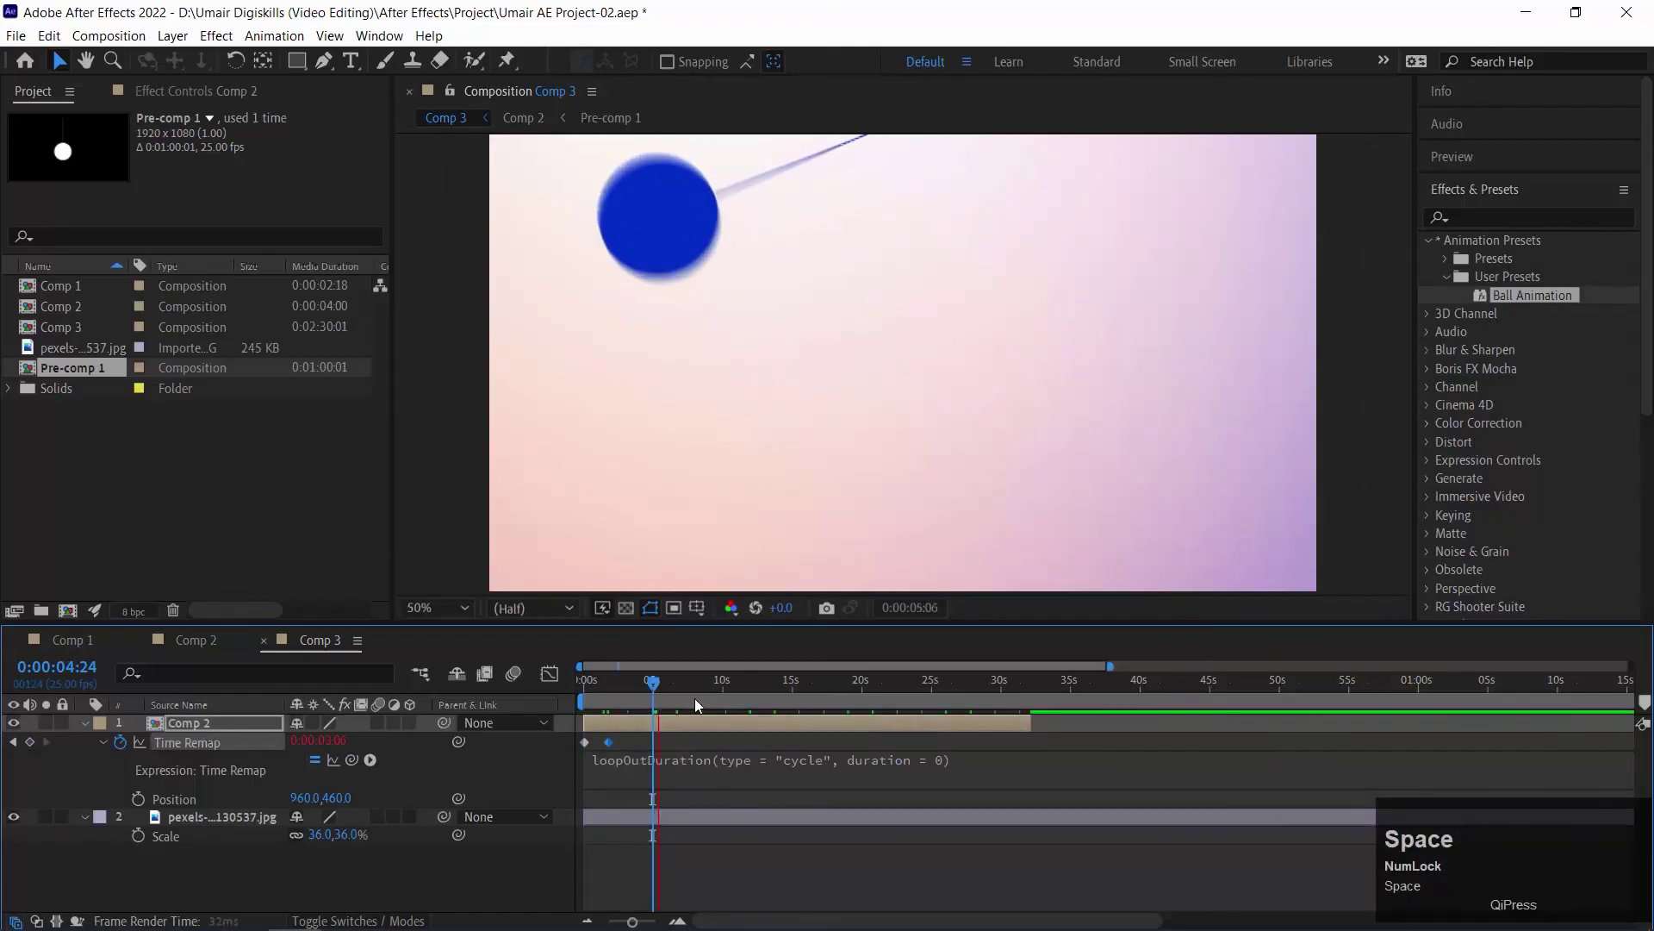